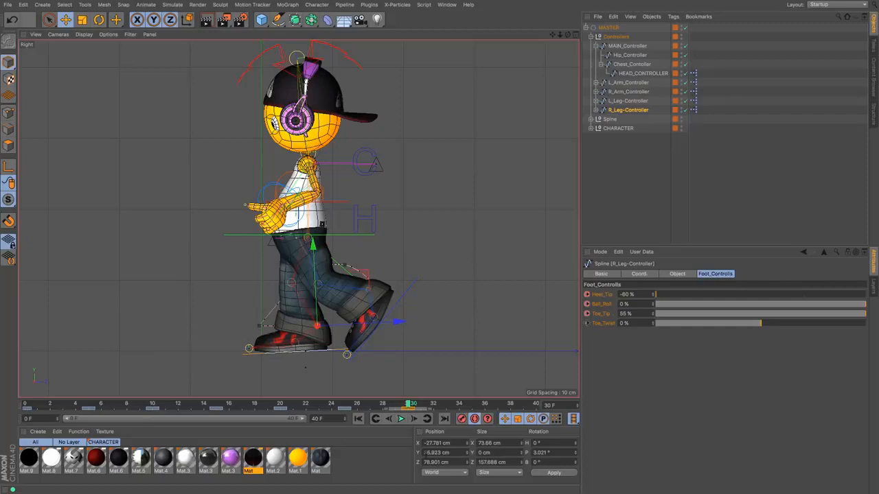
Undo the last rotation of R_Leg-Controller at frame 30 and play back the walk cycle to check it
key(ctrl+z)
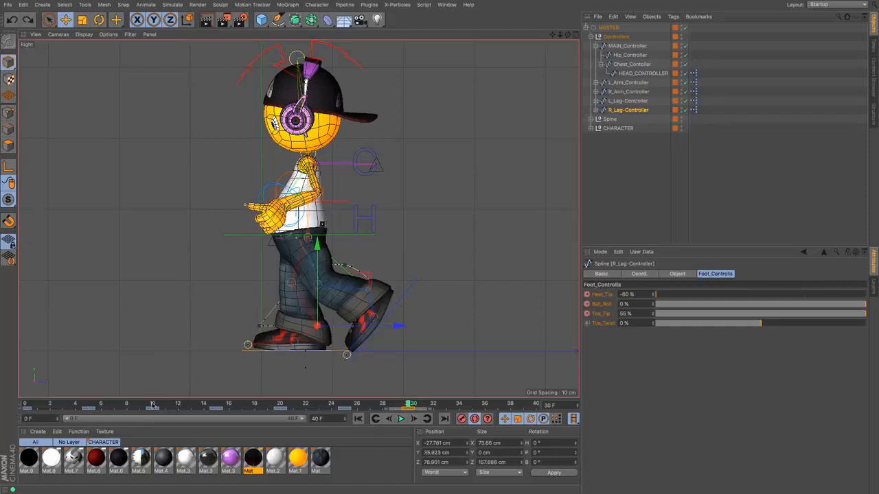
drag(156, 405, 410, 406)
click(402, 419)
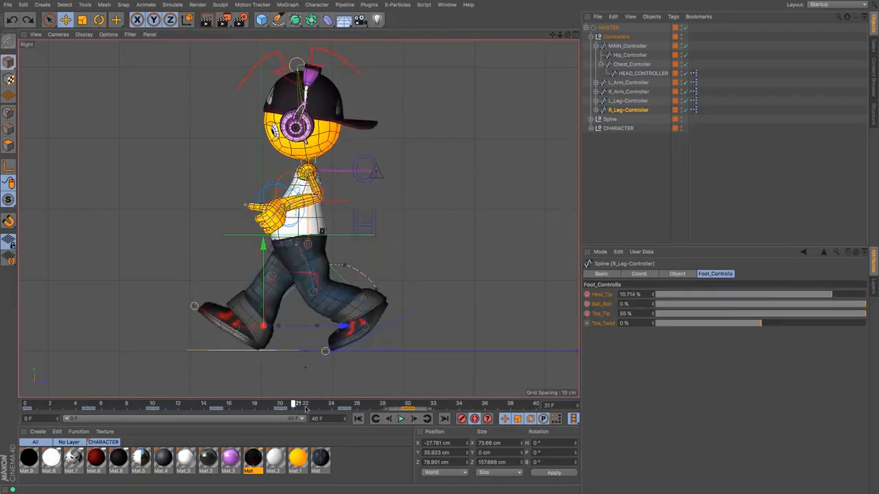
click(402, 418)
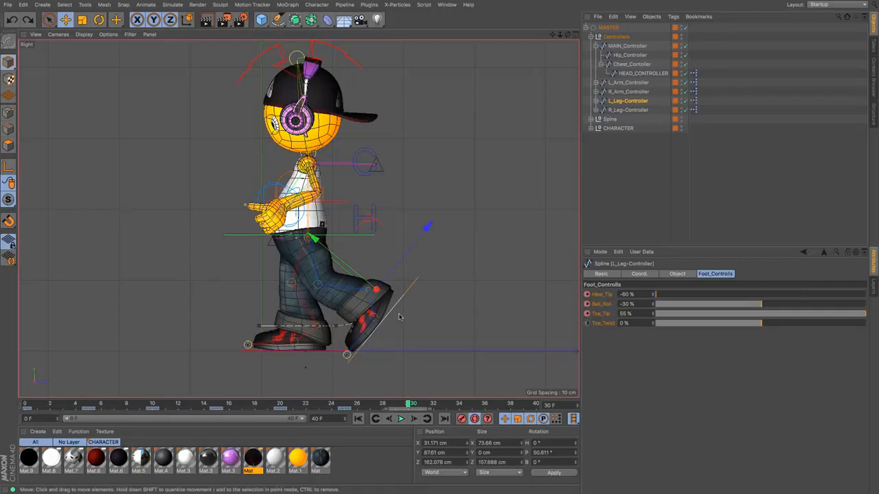
Copy R_Leg-Controller's Y position at frame 10, 121.783 cm, to L_Leg-Controller's Y position at frame 30
click(154, 404)
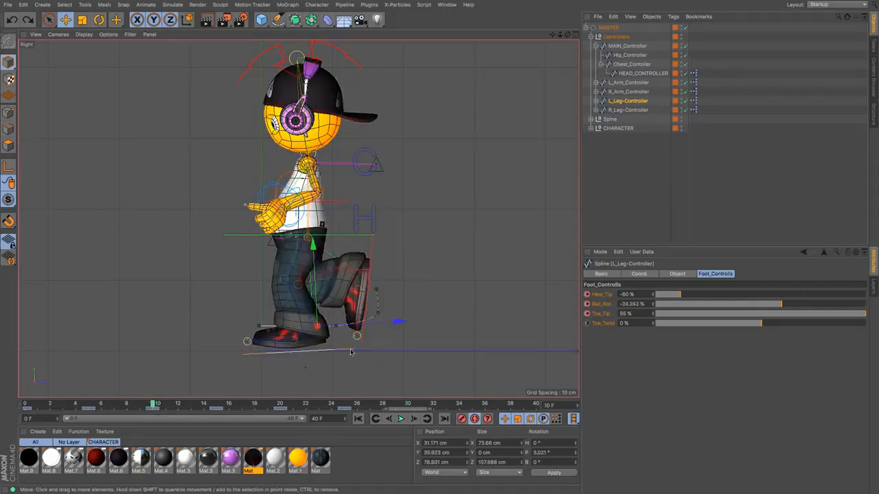
click(370, 254)
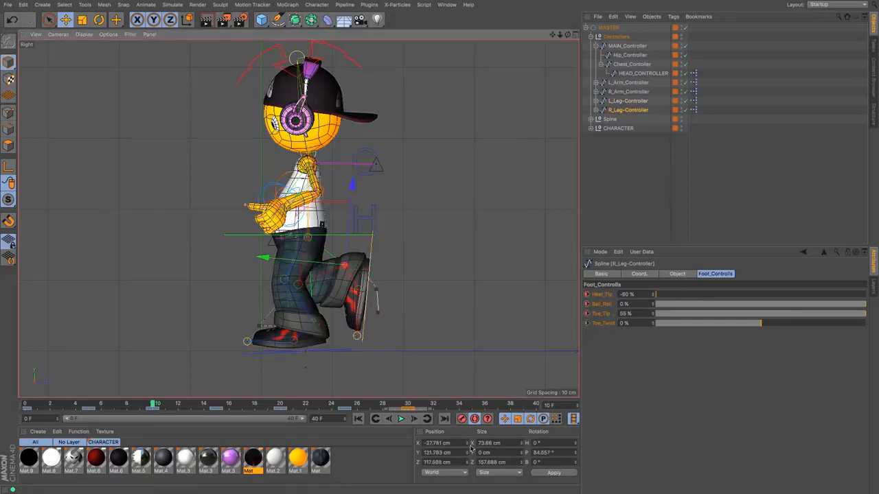
click(446, 452)
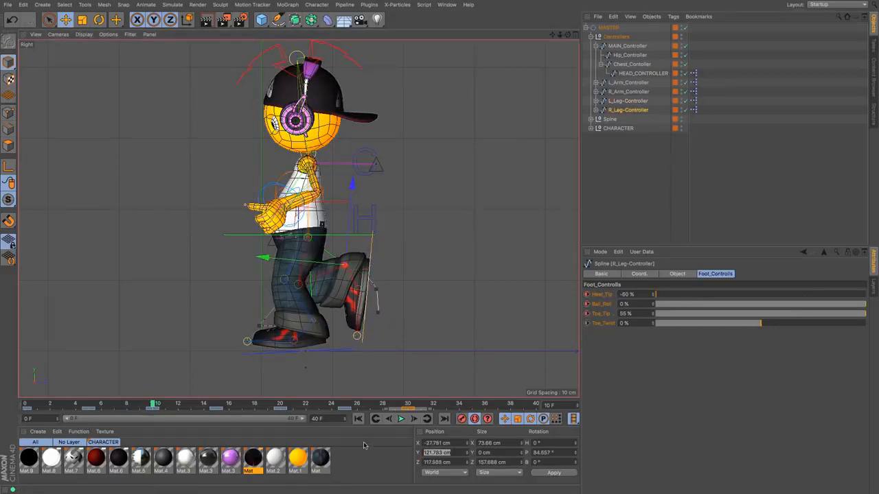
click(630, 102)
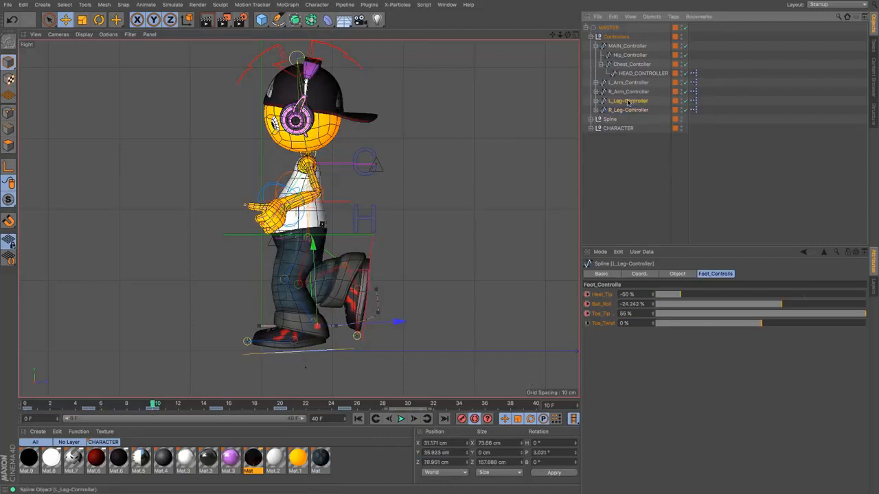
click(408, 405)
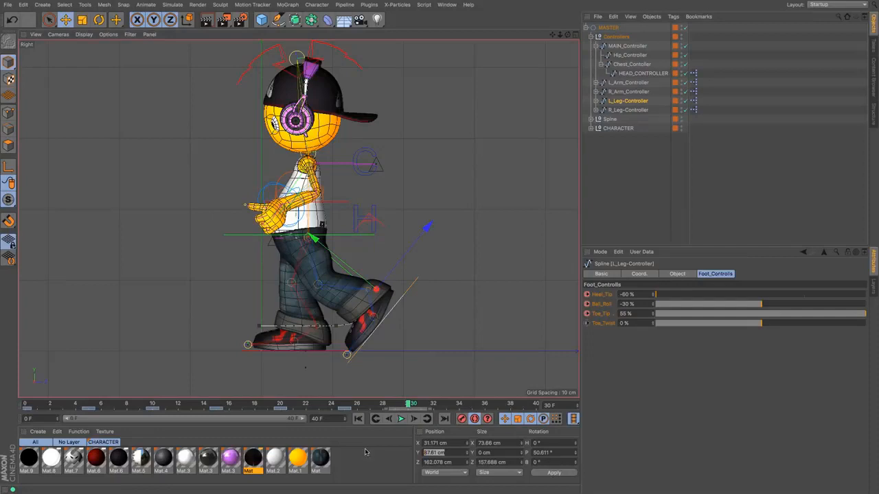
key(ctrl+z)
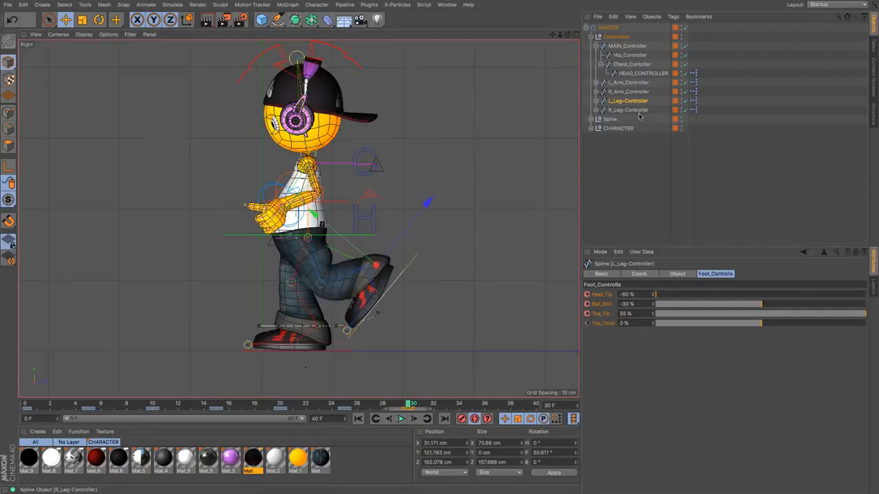
Copy R_Leg-Controller's Z position at frame 10, 117.588 cm, to L_Leg-Controller's Z position at frame 30
click(636, 111)
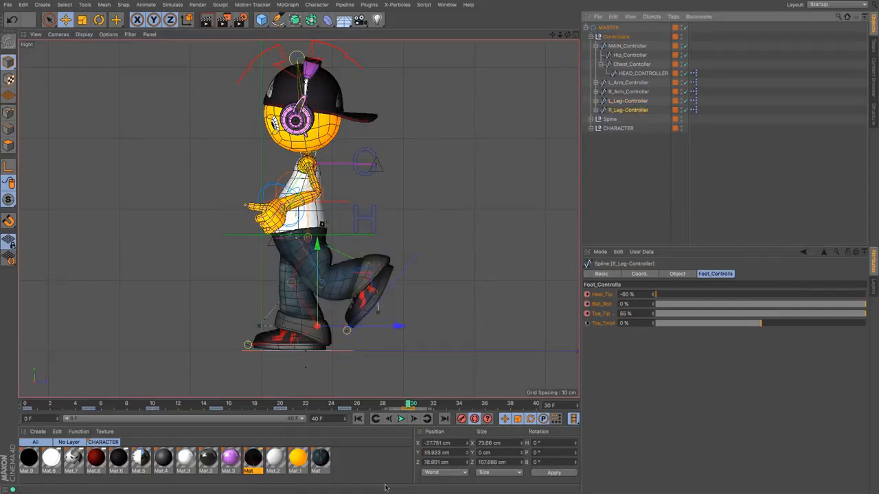
click(155, 405)
drag(460, 462, 317, 467)
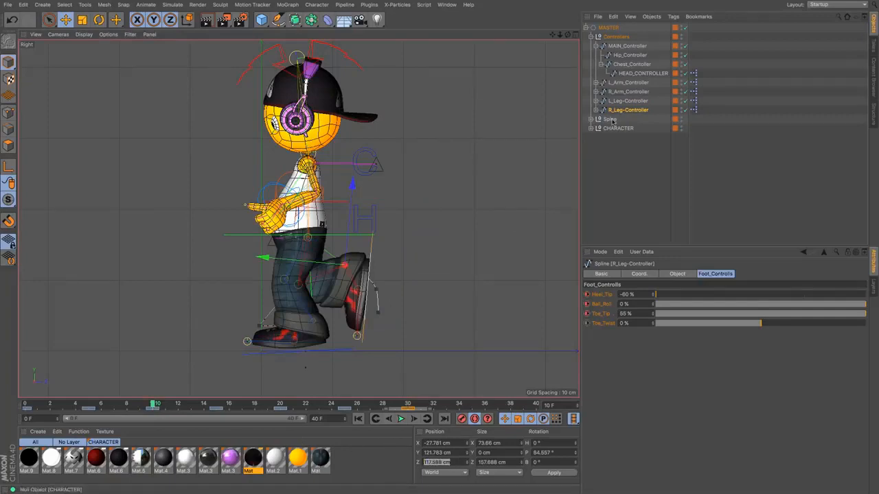
click(618, 101)
click(408, 404)
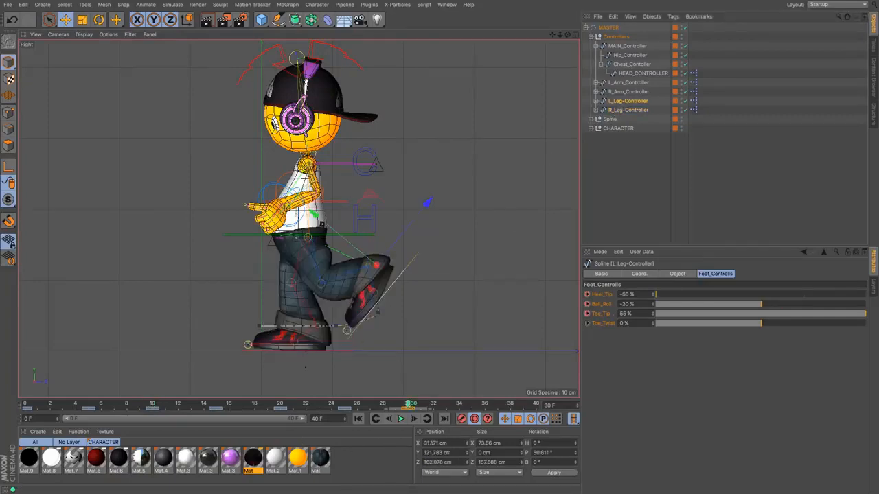
key(Return)
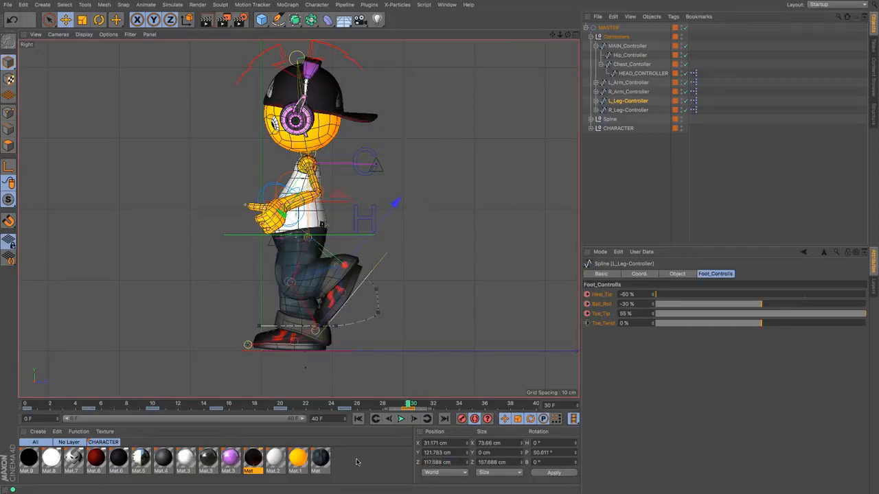
Copy R_Leg-Controller's pitch rotation at frame 10, 84.557°, to L_Leg-Controller's P rotation at frame 30
click(154, 405)
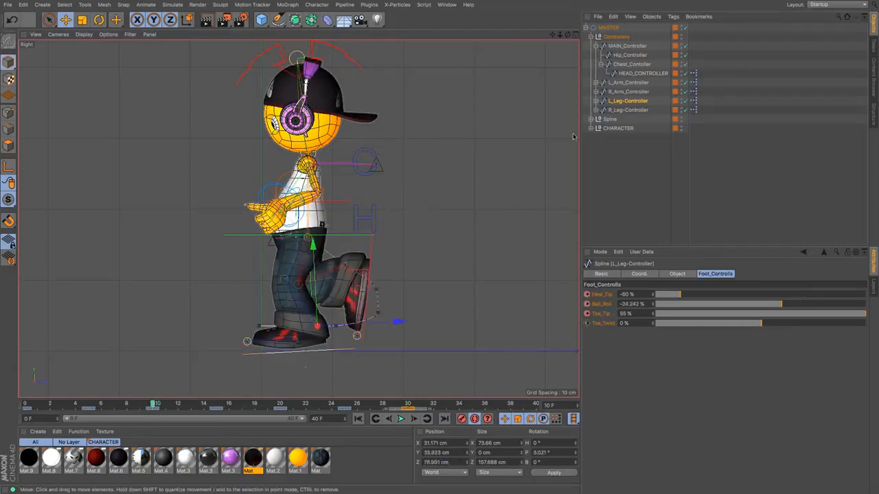
click(621, 110)
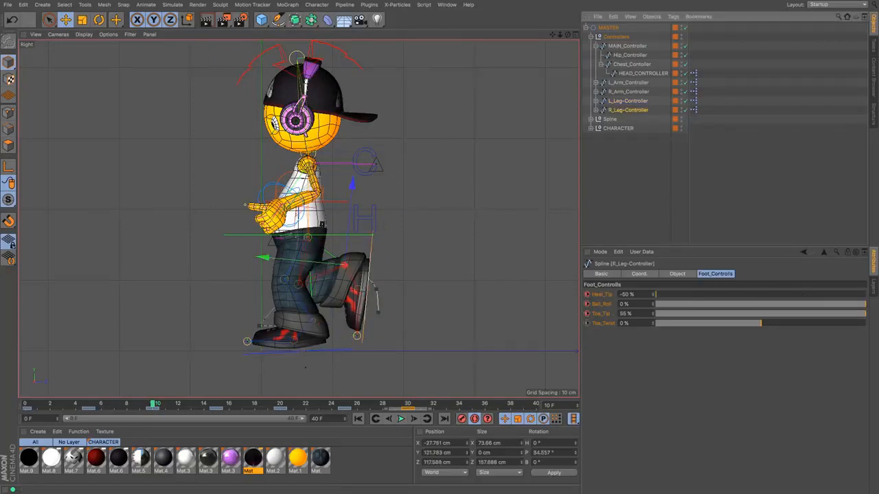
drag(554, 455, 455, 456)
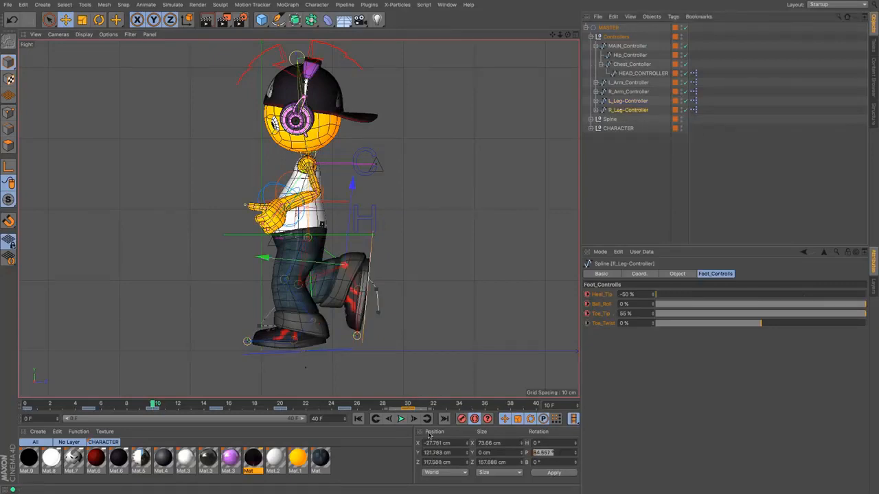
click(408, 404)
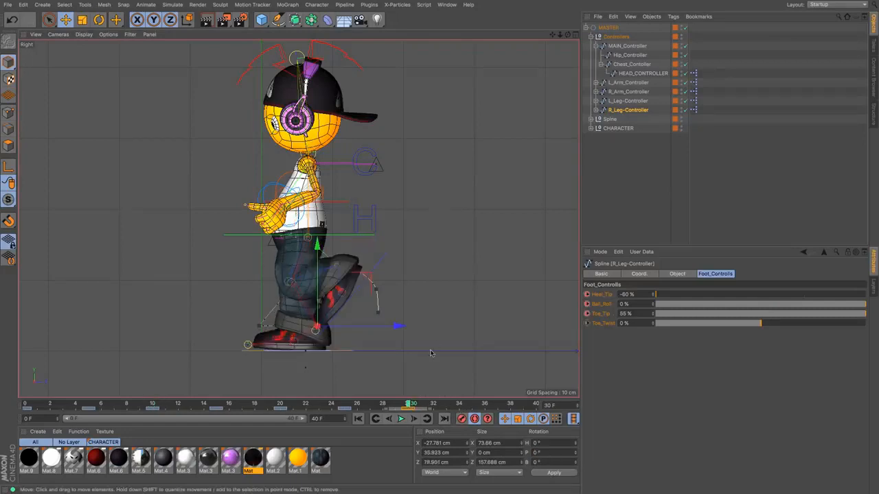
click(624, 101)
drag(575, 452, 401, 460)
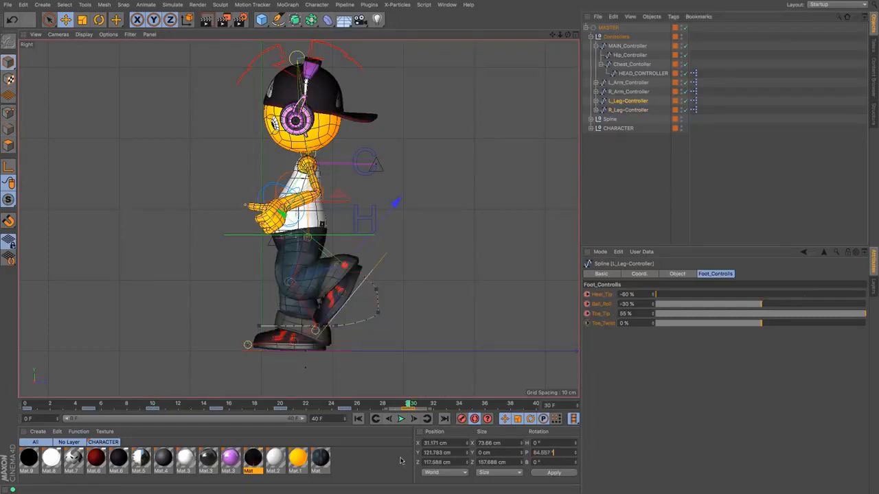
At frame 30, set L_Leg-Controller's Heel_Tip to -60% and Ball_Roll to 0%, comparing the pose with frame 10
click(156, 404)
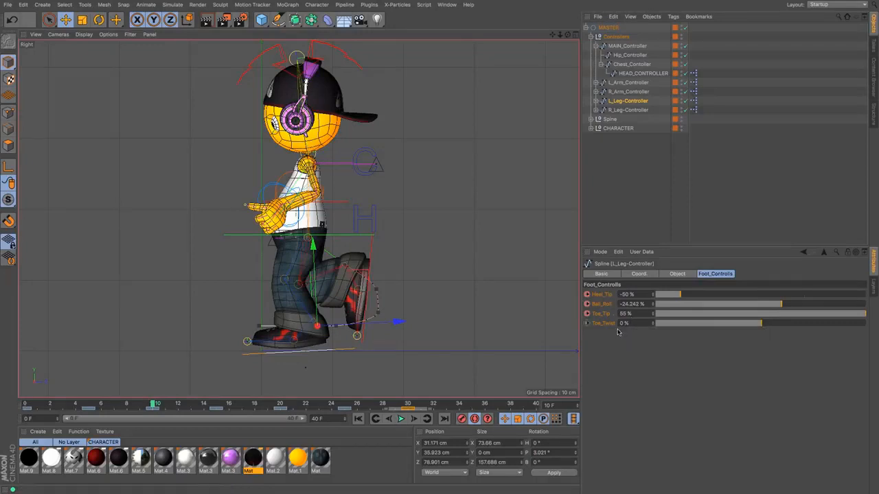
click(586, 295)
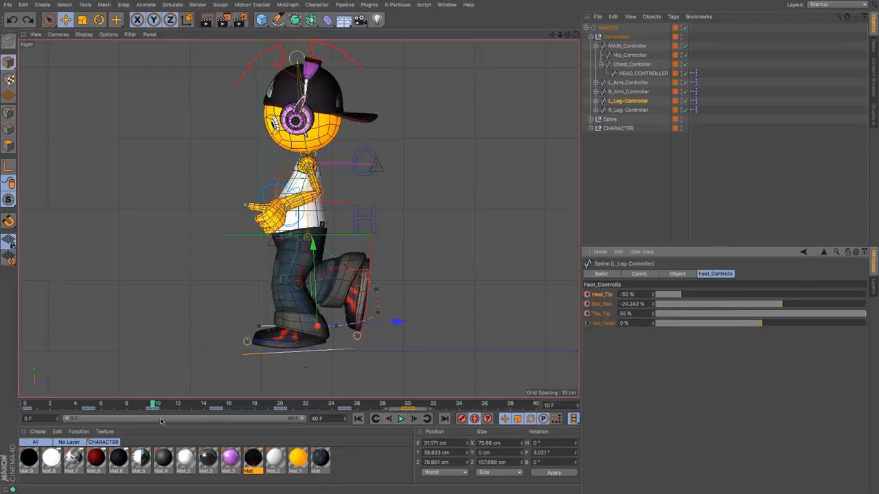
drag(154, 405, 413, 410)
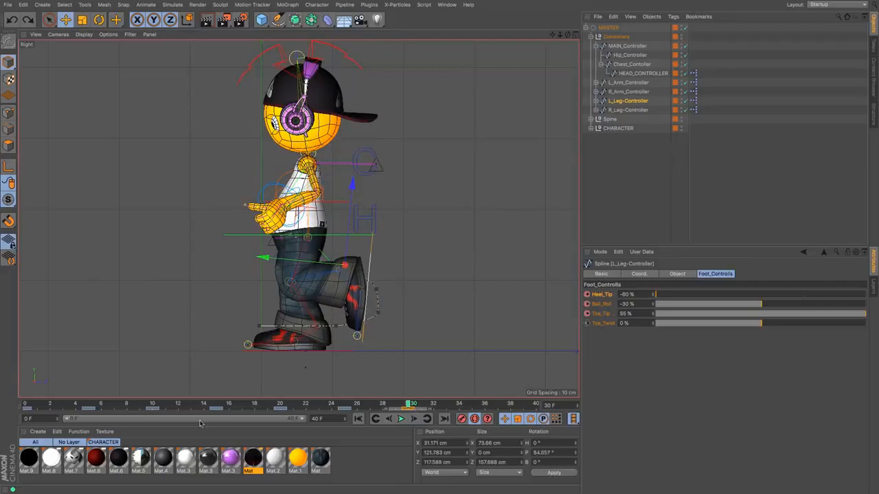
click(154, 406)
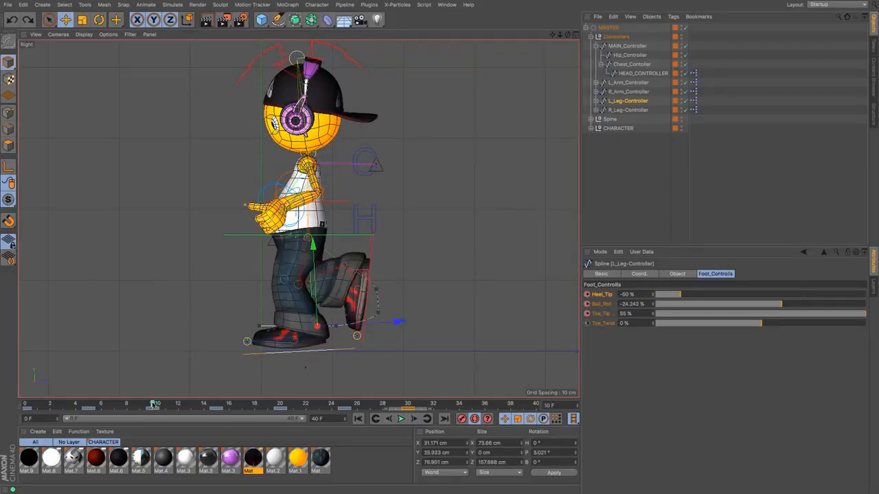
click(410, 404)
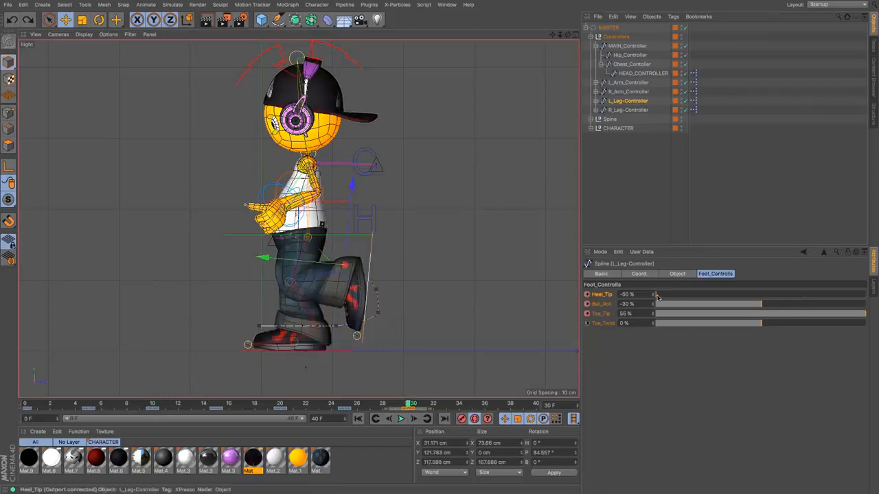
mouse_move(657, 295)
mouse_down()
mouse_move(693, 299)
mouse_move(655, 299)
mouse_up()
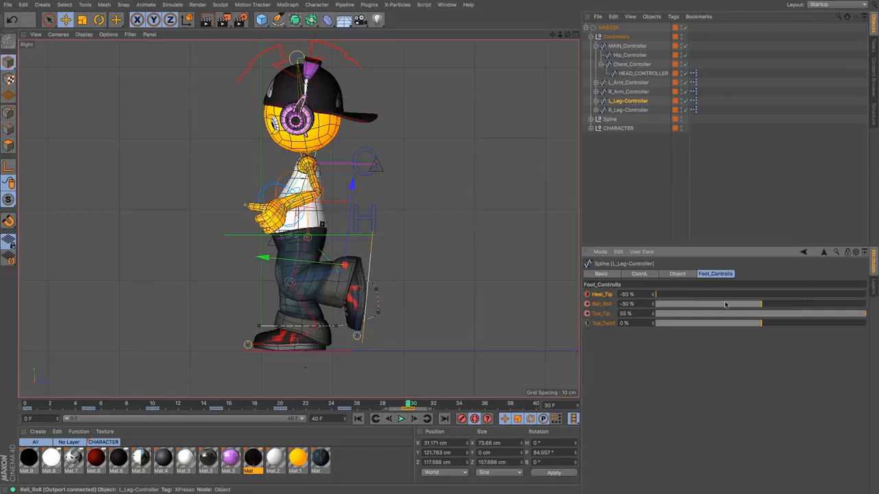
drag(759, 308, 878, 308)
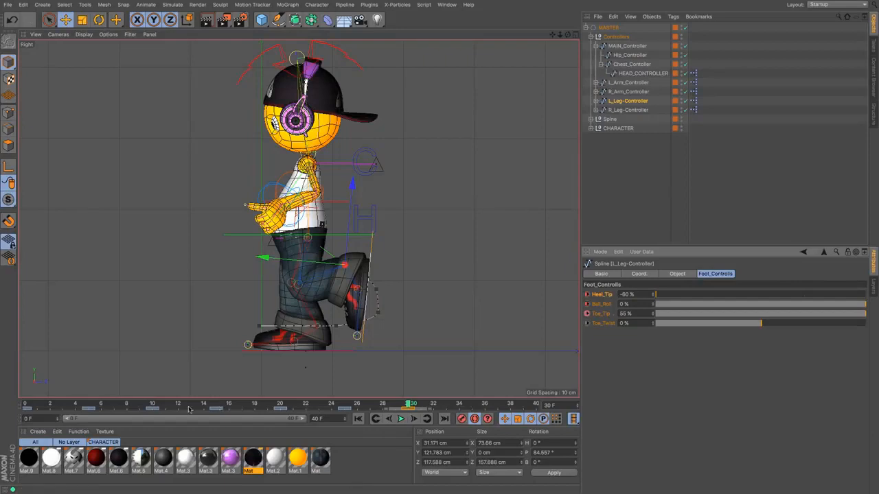
click(156, 405)
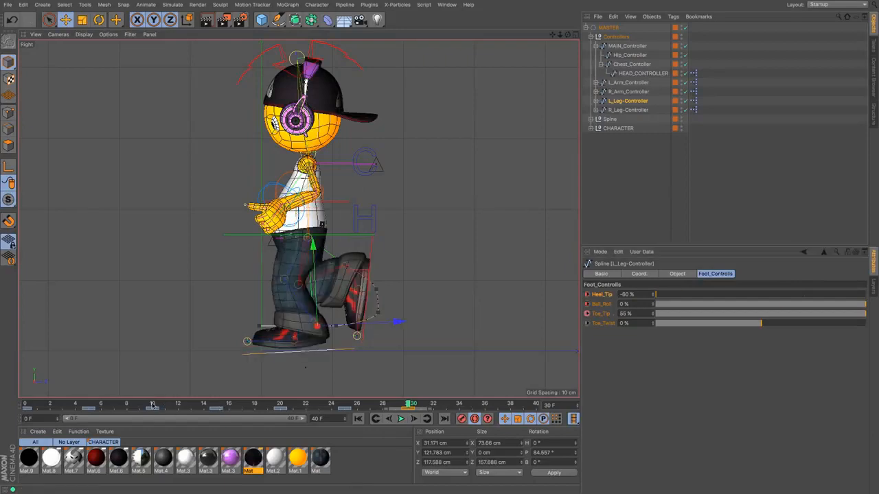
click(408, 405)
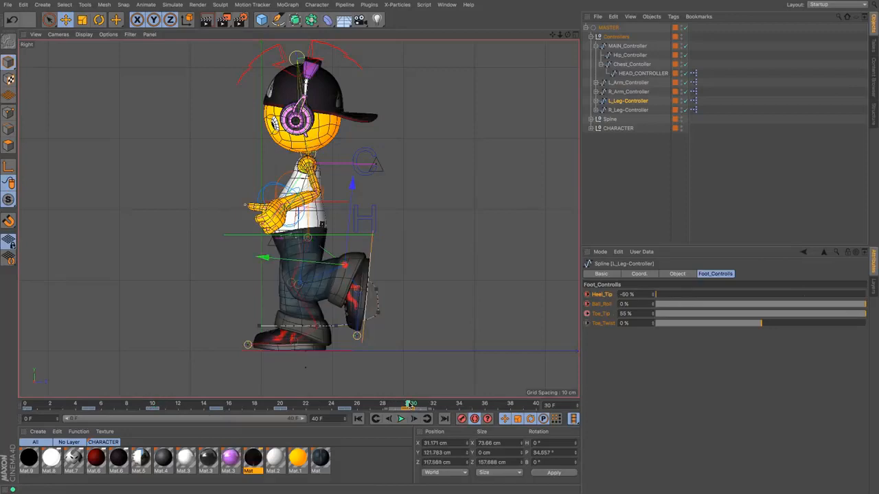
Compare the R_Leg-Controller foot values at frames 10 and 30, and set L_Leg-Controller's Heel_Tip to -60% and Ball_Roll to 0% at frame 10
click(155, 405)
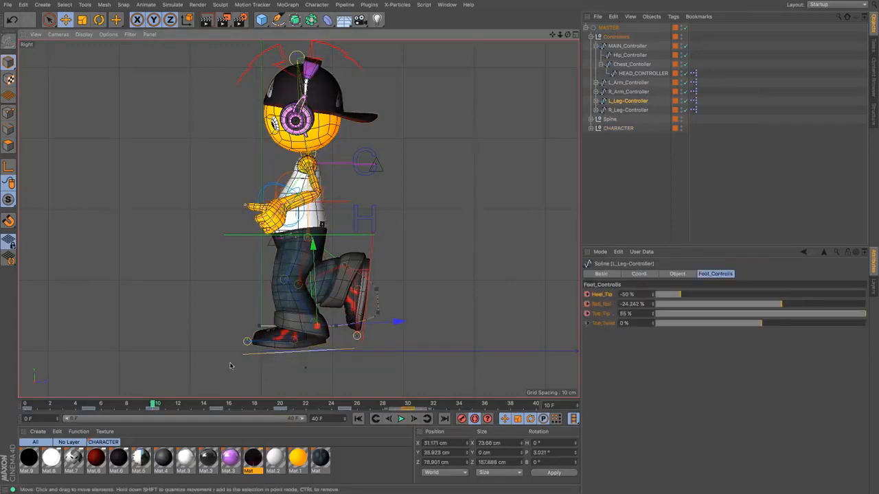
click(633, 111)
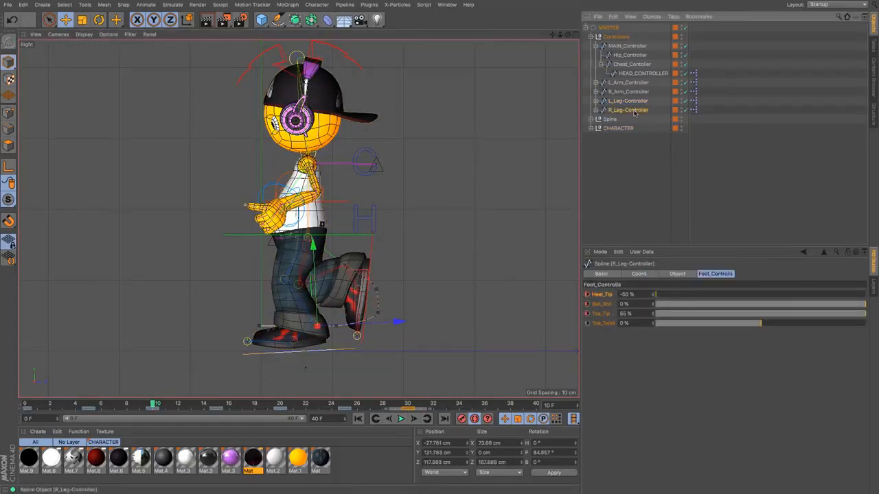
click(407, 404)
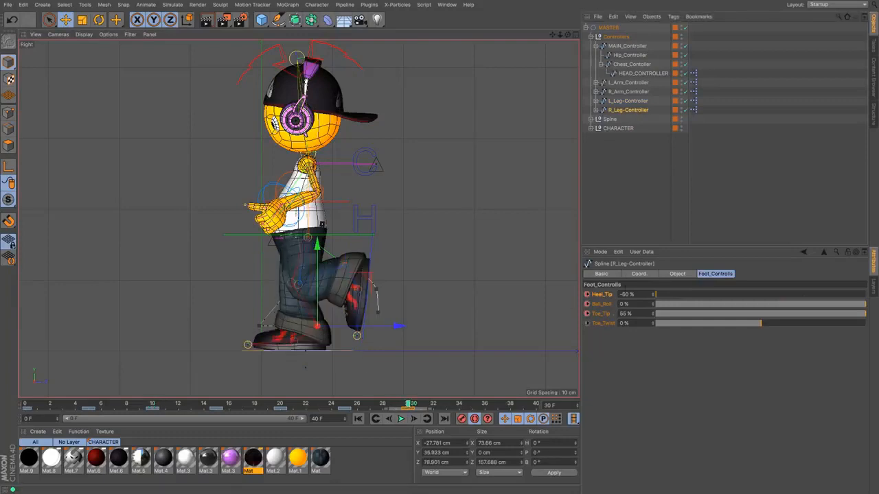
click(153, 405)
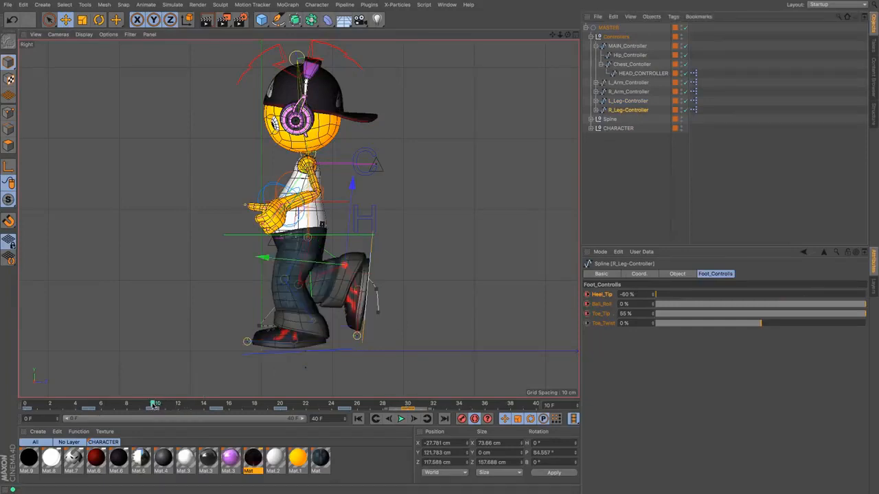
click(621, 101)
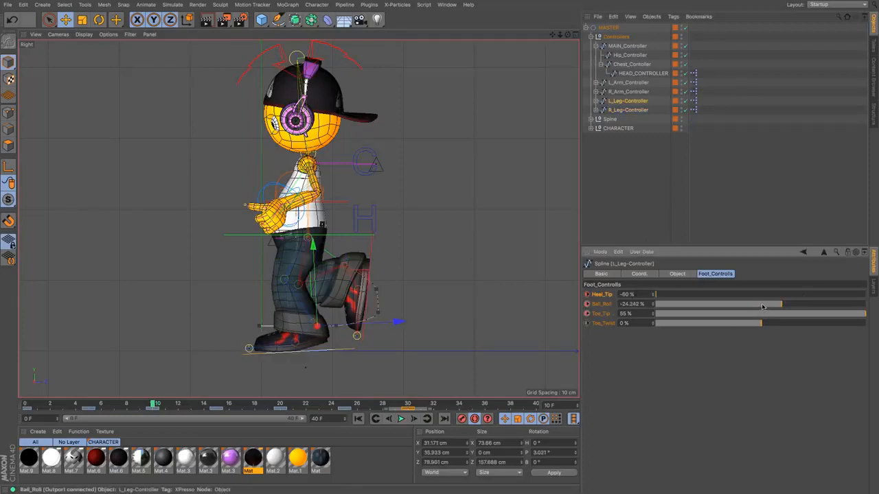
drag(763, 307, 866, 295)
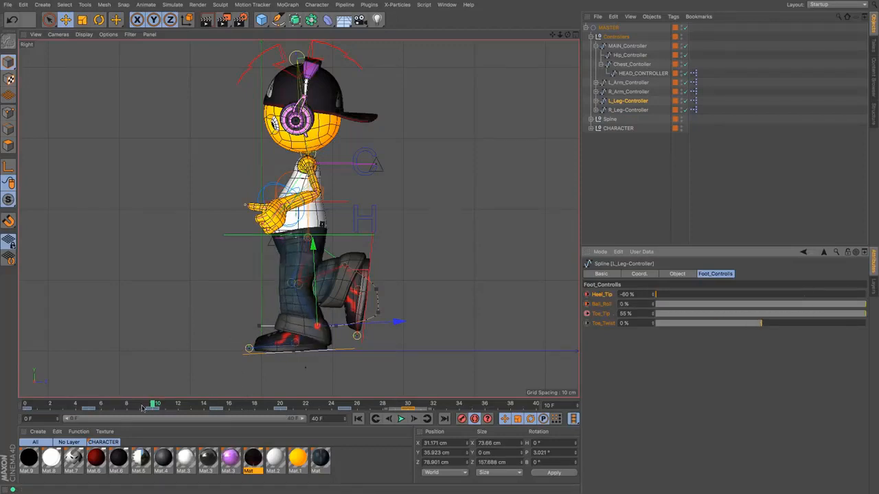
Copy L_Leg-Controller's Y position at frame 15, 35.923 cm, to R_Leg-Controller's Y position at frame 35
drag(144, 407, 458, 411)
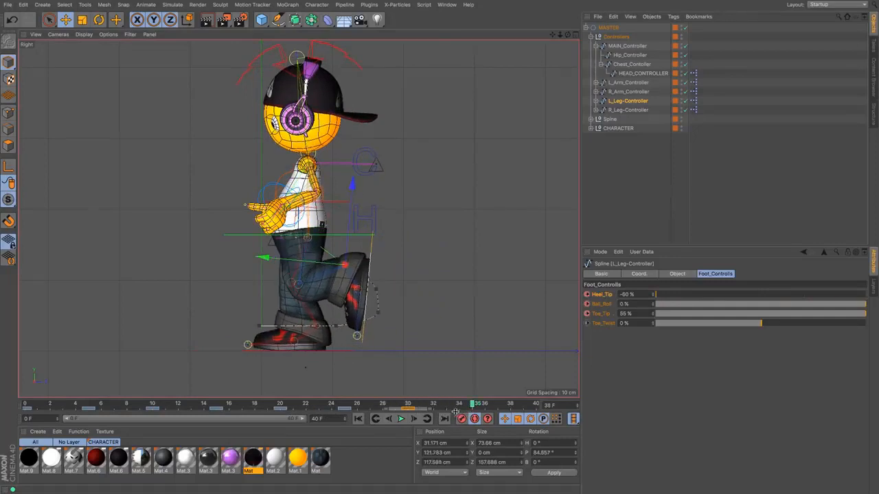
click(329, 354)
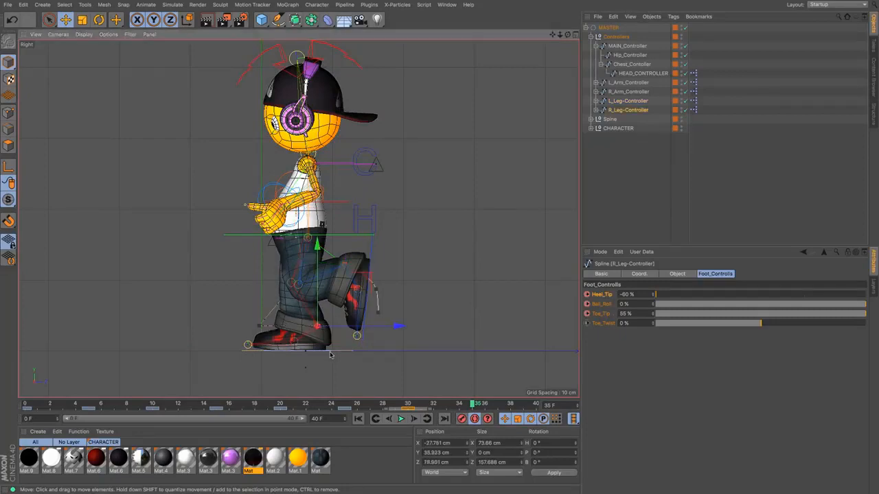
click(627, 101)
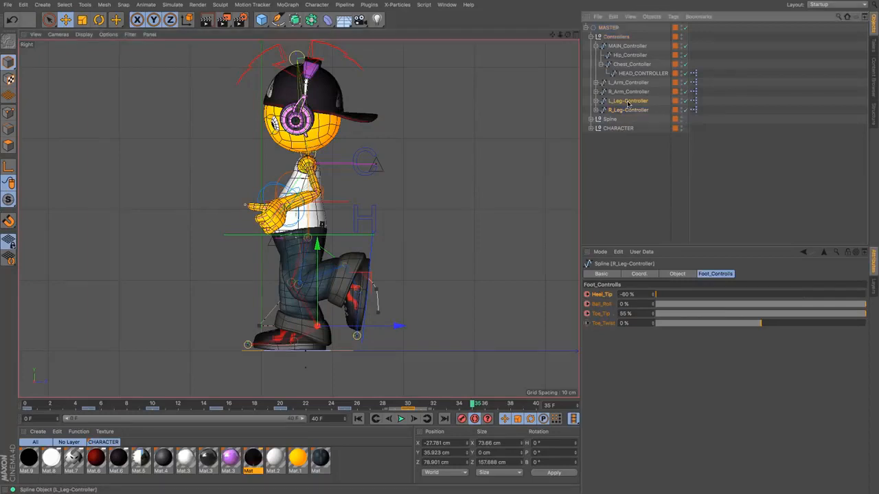
click(217, 405)
click(454, 454)
key(super+c)
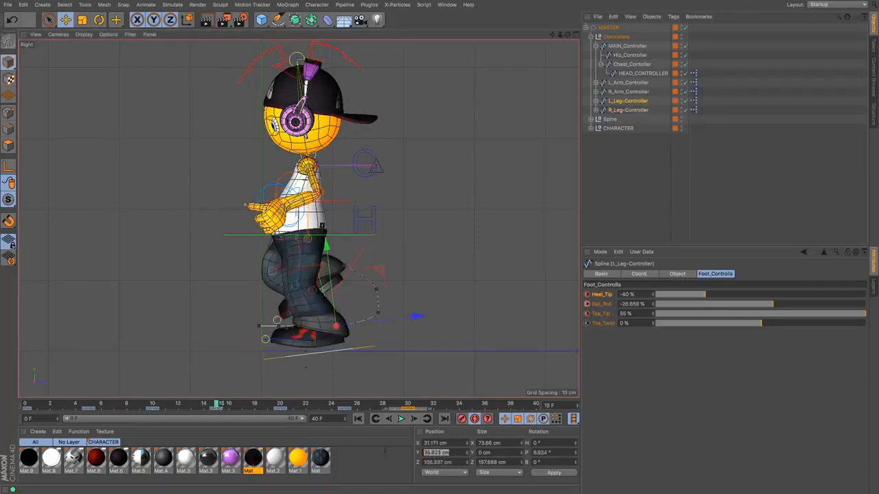
click(627, 110)
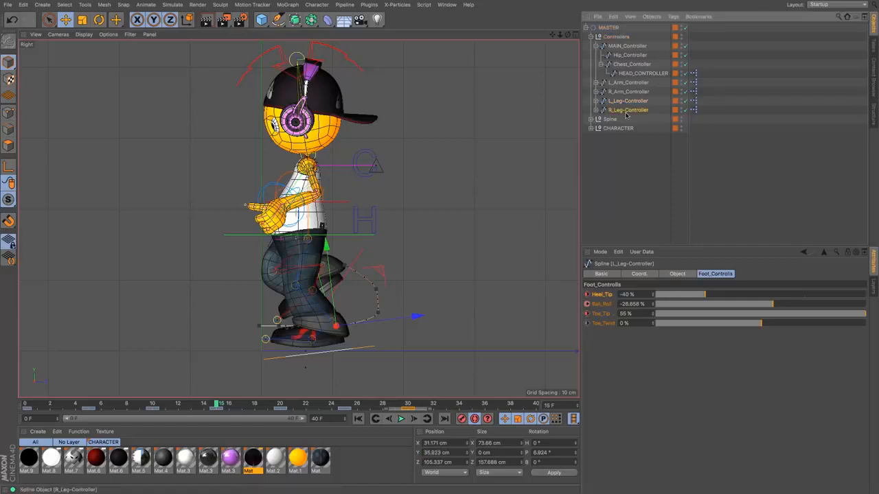
click(472, 404)
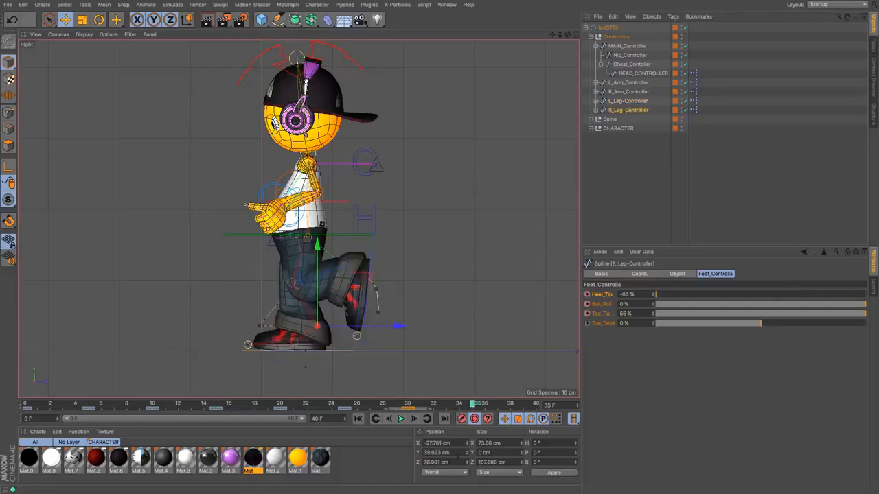
key(super+v)
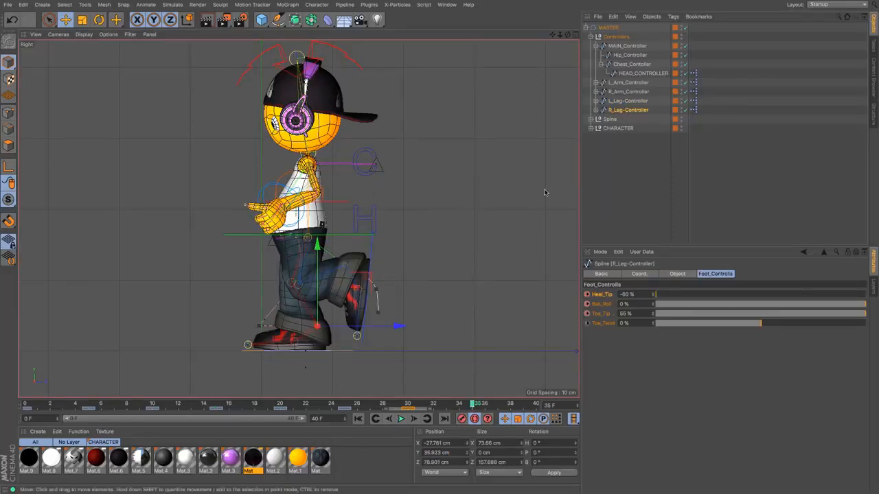
Copy L_Leg-Controller's Z position at frame 15, 105.337 cm, to R_Leg-Controller's Z position at frame 35
click(619, 101)
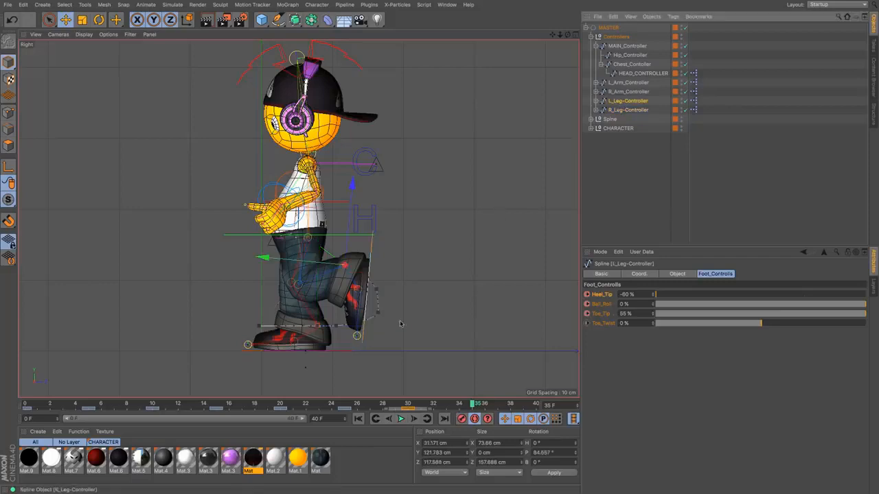
click(218, 404)
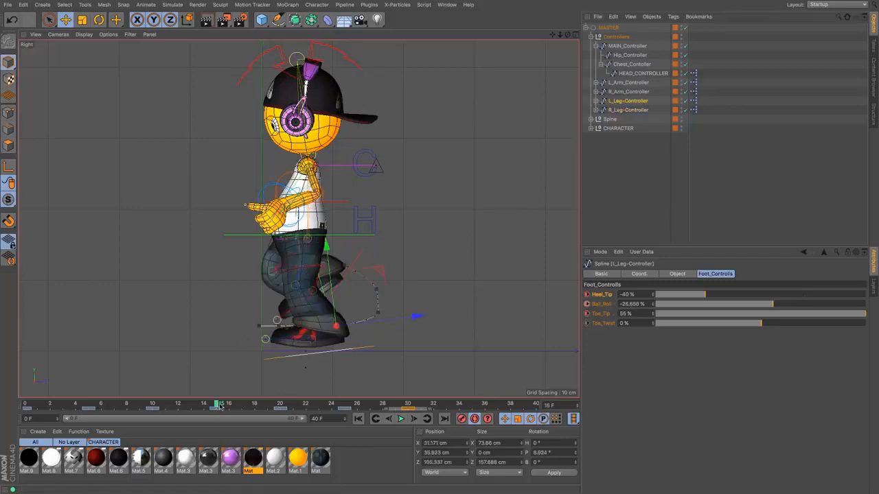
click(459, 462)
key(super+c)
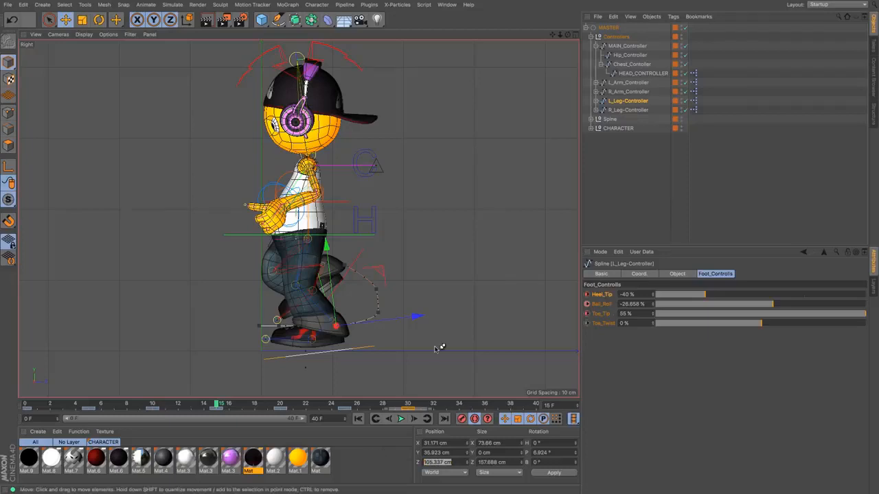
click(628, 110)
click(473, 403)
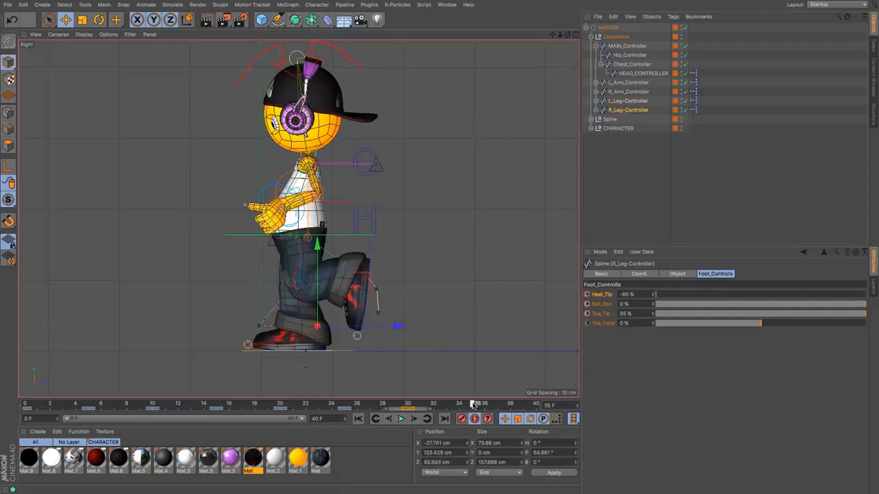
drag(450, 463, 369, 460)
key(super+v)
key(Return)
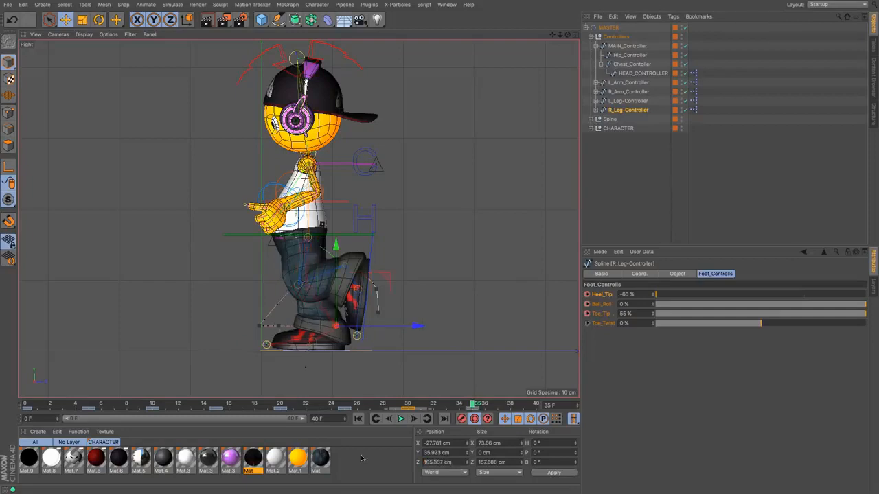
At frame 15, set L_Leg-Controller's Heel_Tip to -60% and Ball_Roll to 0%
click(216, 403)
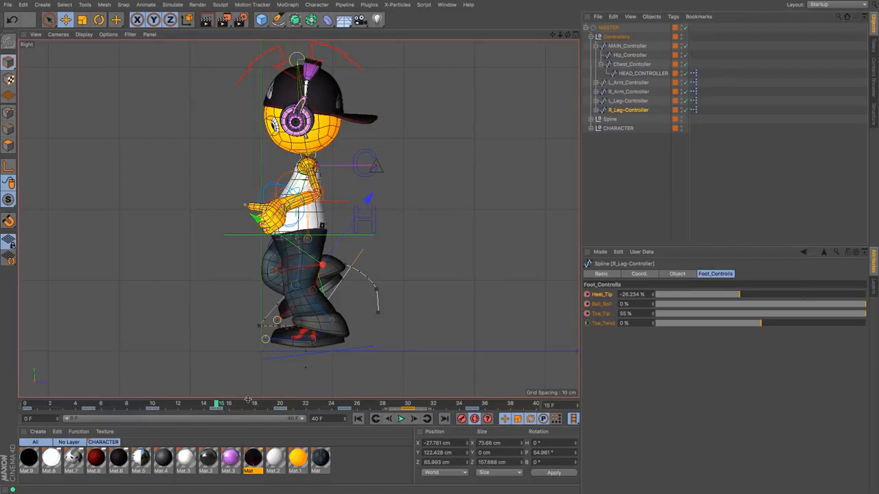
click(307, 357)
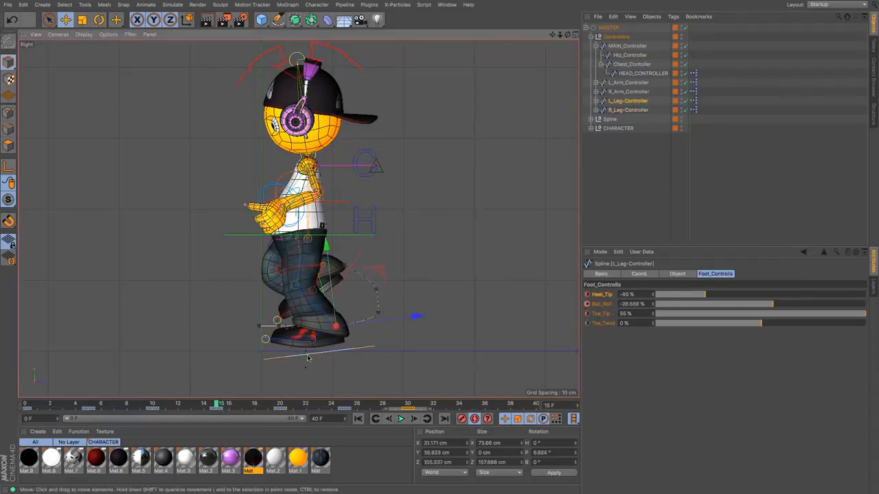
drag(705, 295, 676, 300)
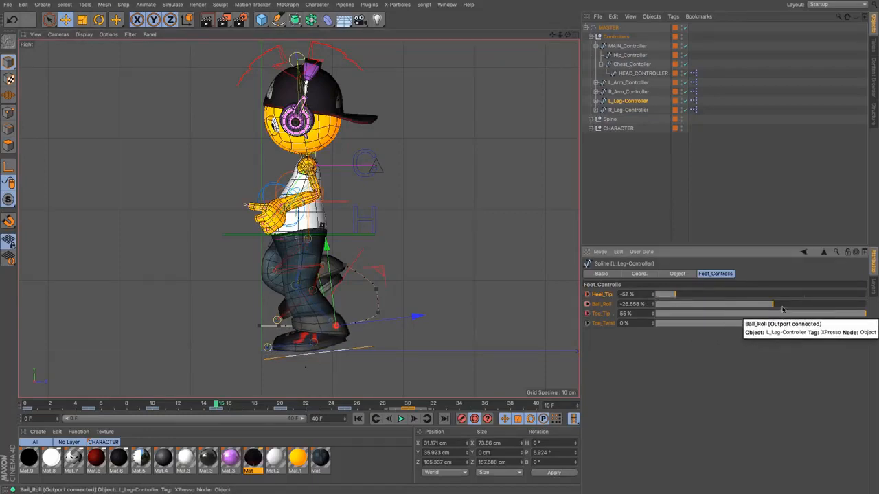
drag(771, 304, 877, 306)
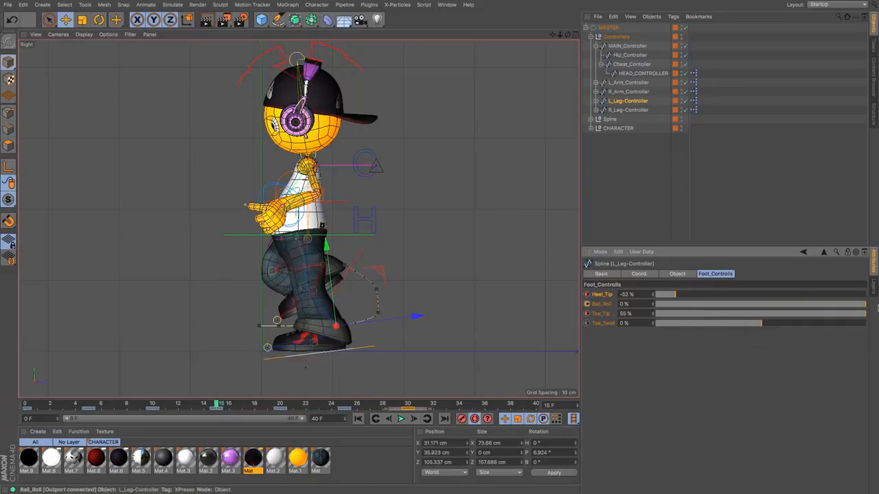
drag(664, 297, 635, 296)
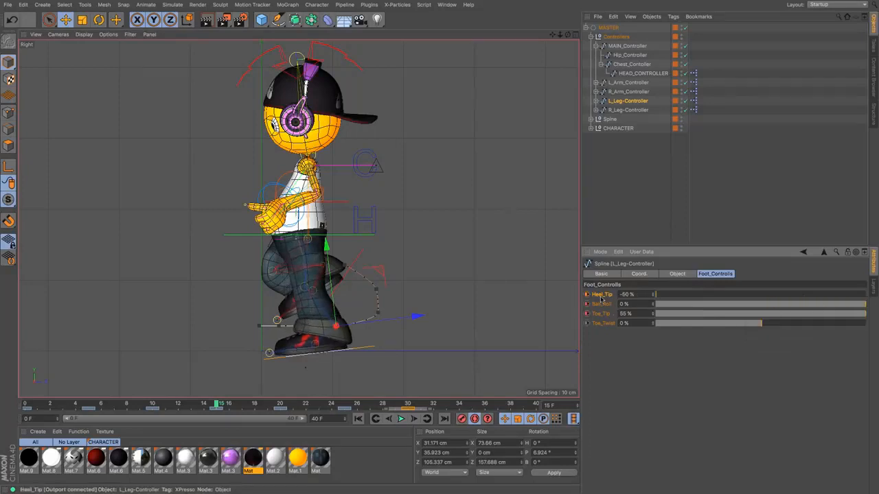
Rotate L_Leg-Controller flat at frame 15 by setting its P rotation to 0°
click(99, 20)
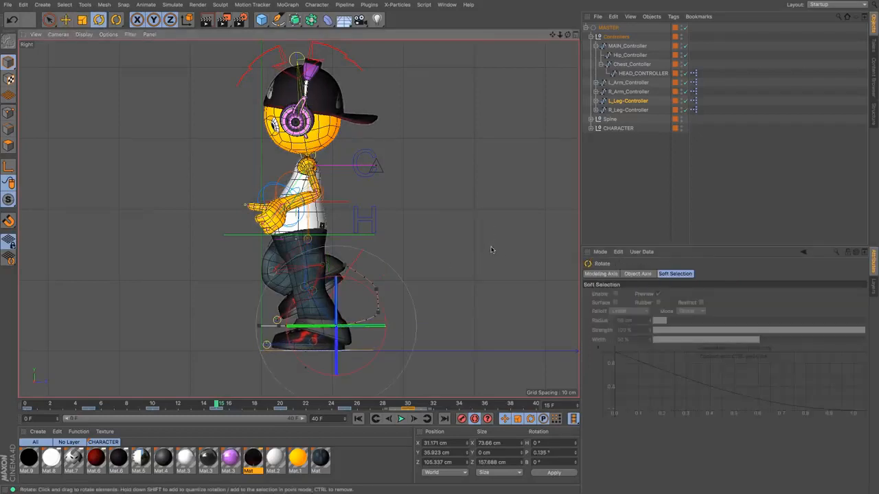
drag(491, 249, 491, 248)
double_click(541, 453)
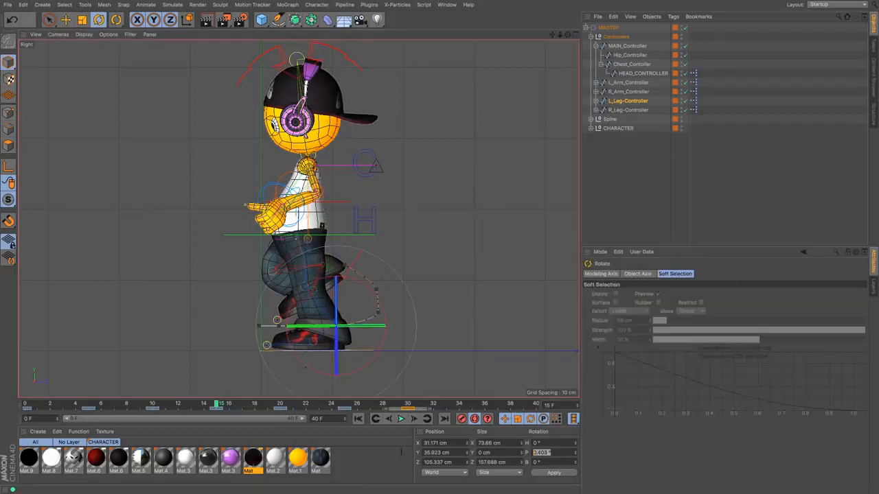
text(0)
key(Return)
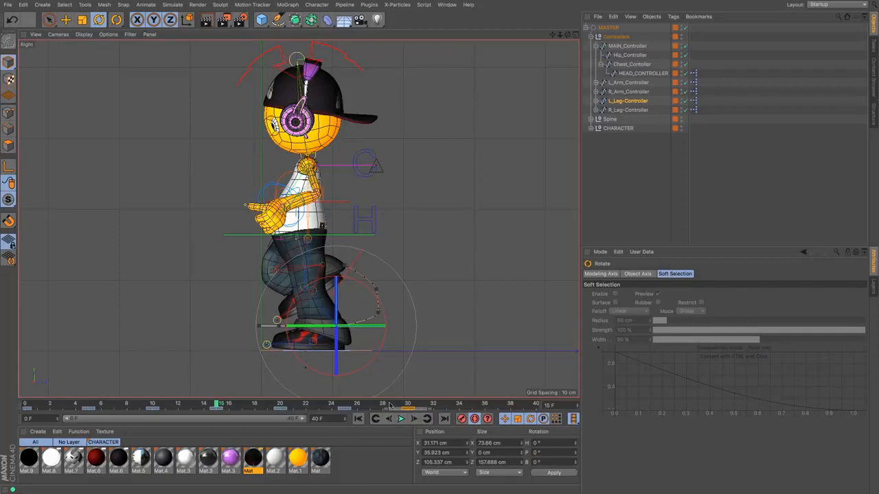
Compare R_Leg-Controller's pose and foot values at frame 35 with those of L_Leg-Controller at frame 15
click(472, 404)
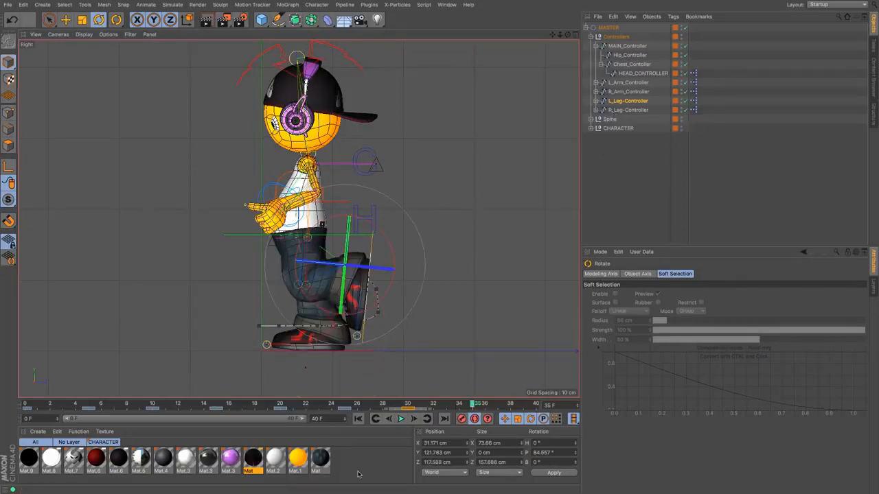
click(628, 110)
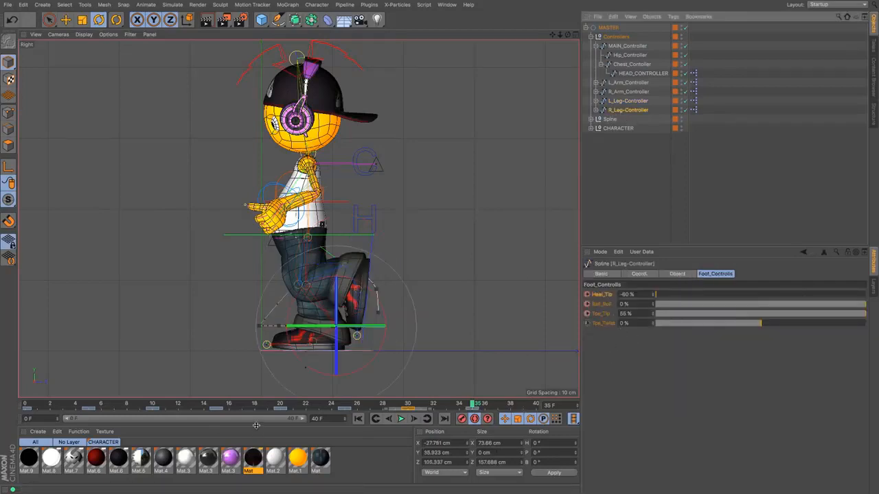
click(217, 404)
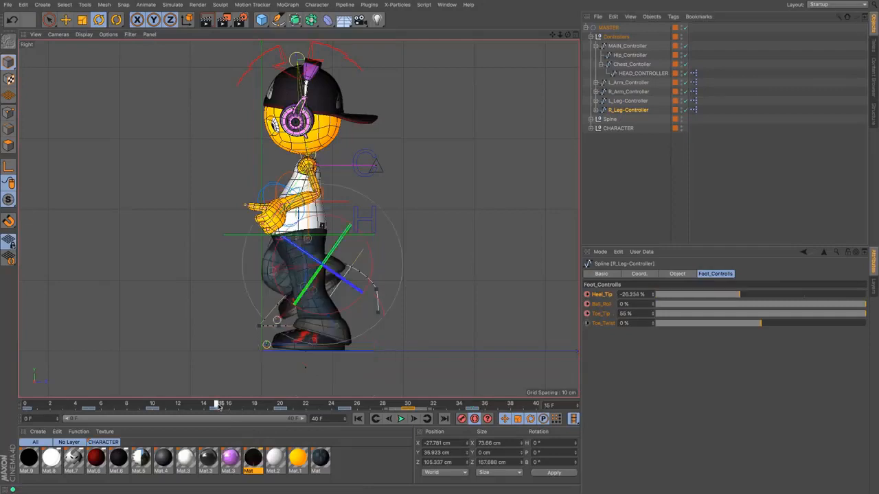
click(475, 405)
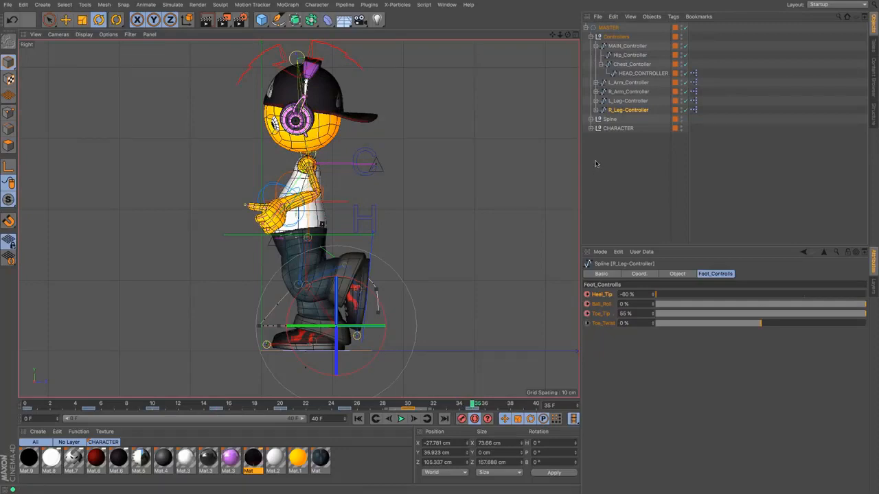
click(627, 101)
click(217, 405)
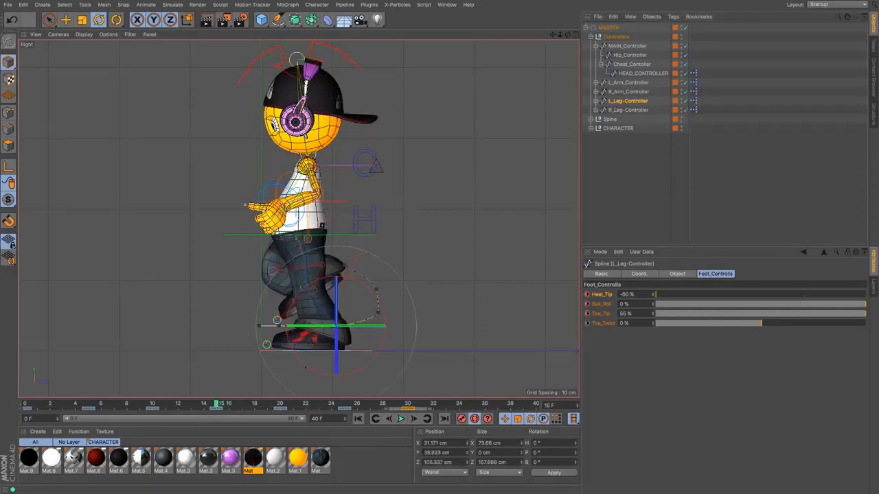
Copy R_Leg-Controller's Y position at frame 15, 122.428 cm, to L_Leg-Controller's Y position at frame 35
click(628, 110)
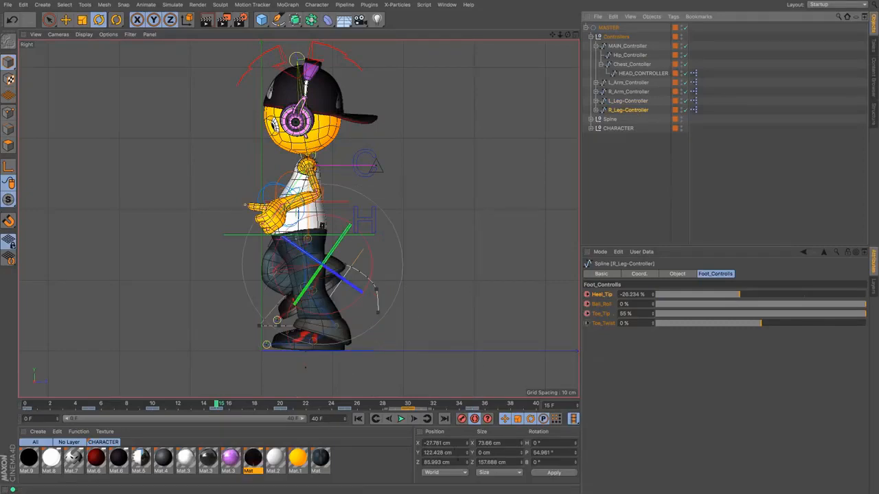
click(440, 452)
key(ctrl+c)
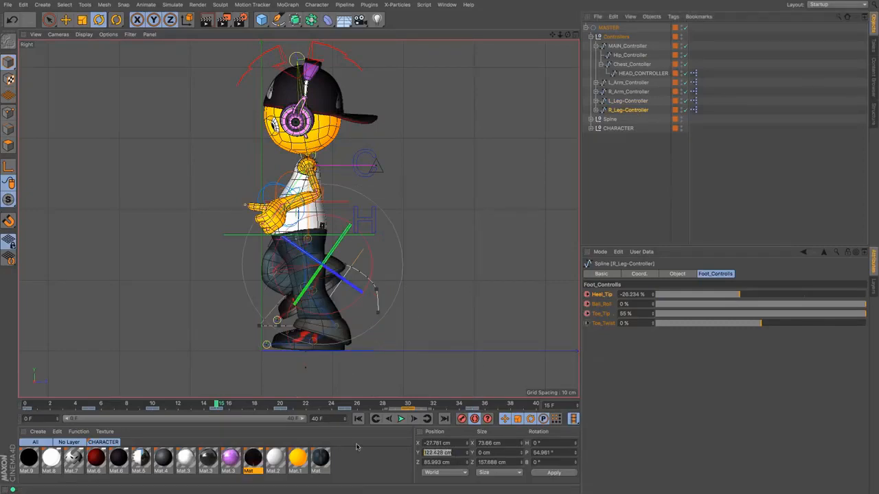
click(629, 102)
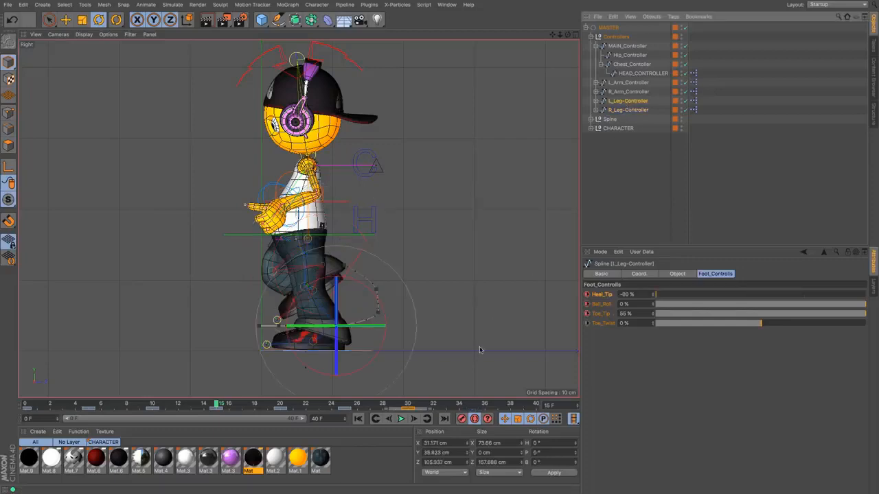
click(474, 403)
click(457, 453)
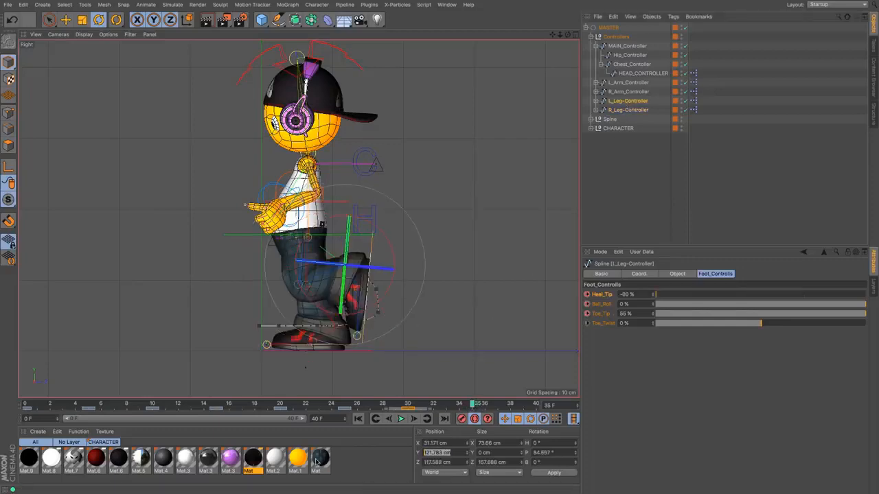
key(ctrl+v)
key(Return)
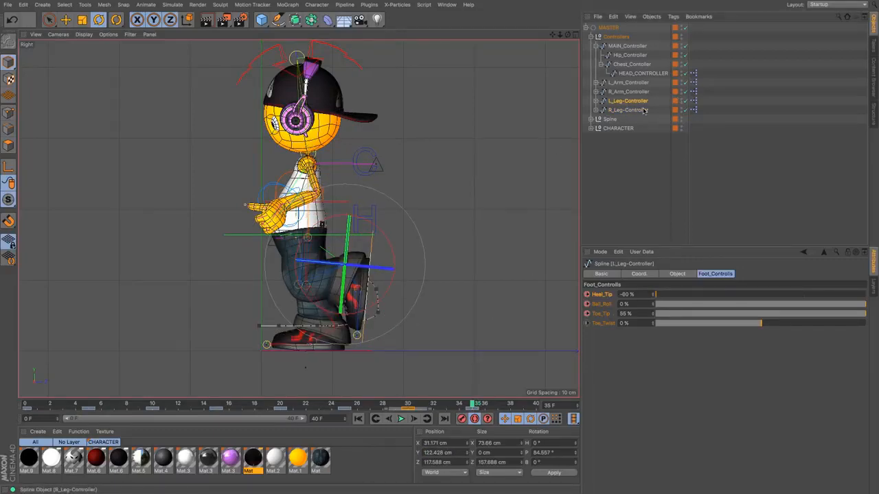
Copy R_Leg-Controller's Z position at frame 15, 85.993 cm, to L_Leg-Controller's Z position at frame 35
click(643, 109)
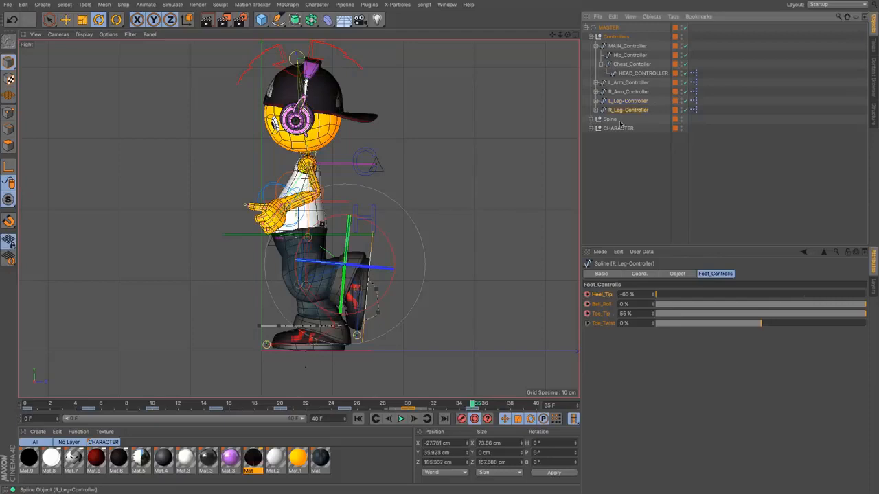
click(216, 404)
click(442, 462)
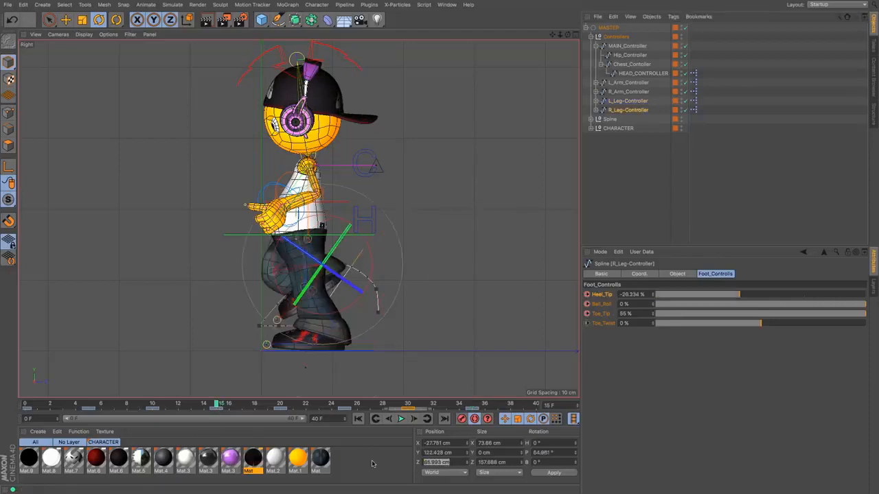
click(628, 101)
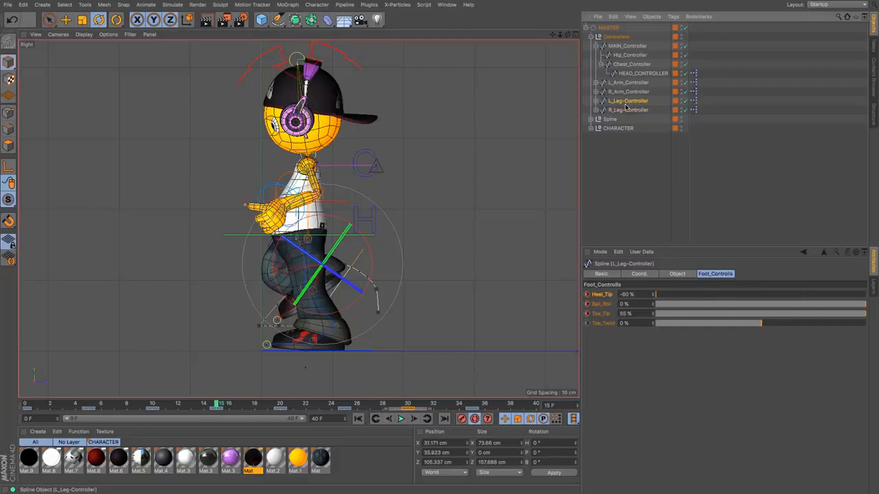
click(472, 404)
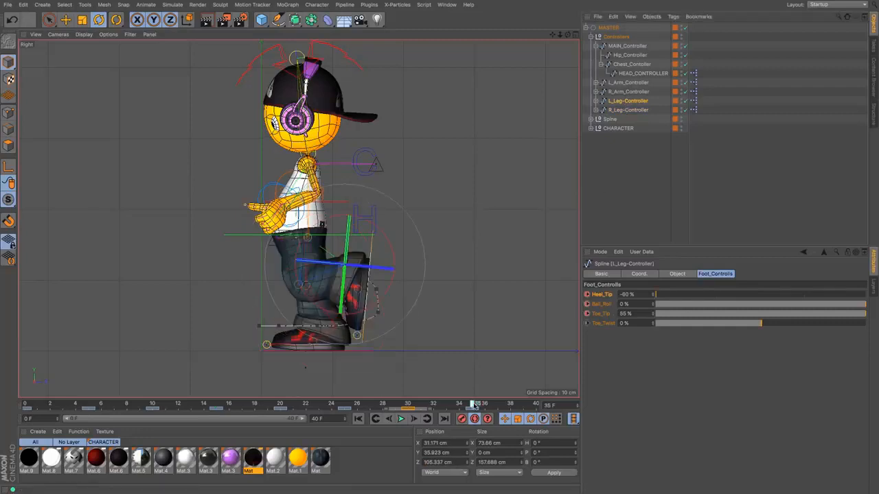
click(439, 462)
text(85.993)
key(Return)
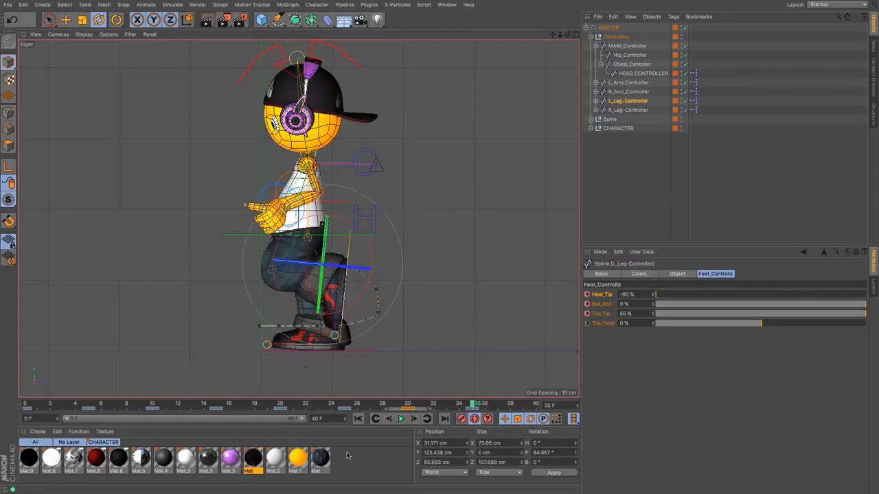
Copy R_Leg-Controller's P rotation at frame 15, 54.961°, to L_Leg-Controller's P rotation at frame 35
click(217, 403)
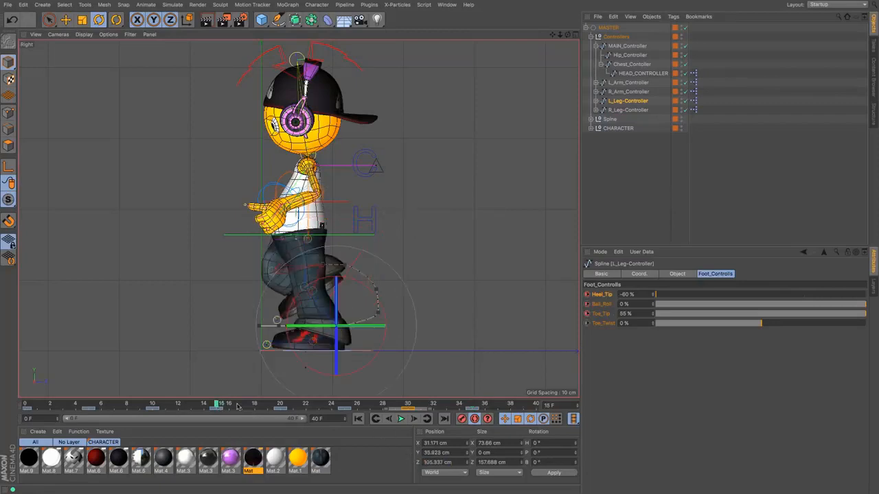
click(628, 110)
double_click(542, 452)
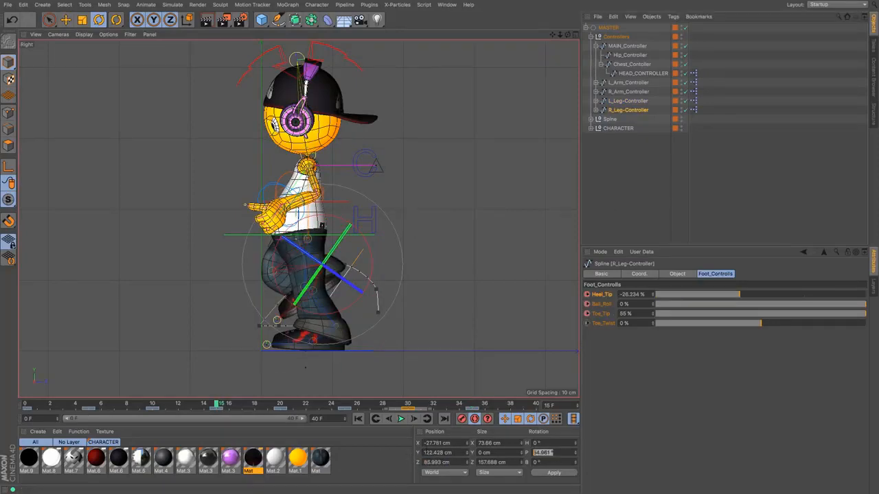
click(626, 101)
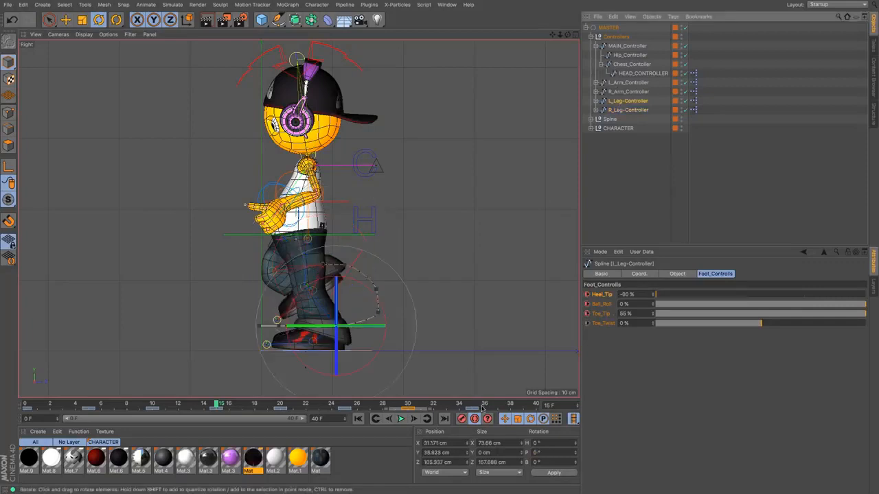
click(473, 405)
text(54.961)
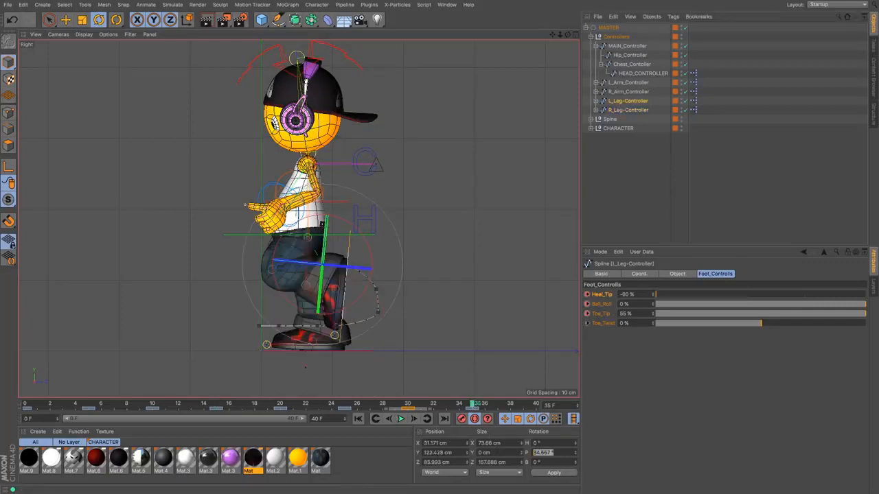
key(Return)
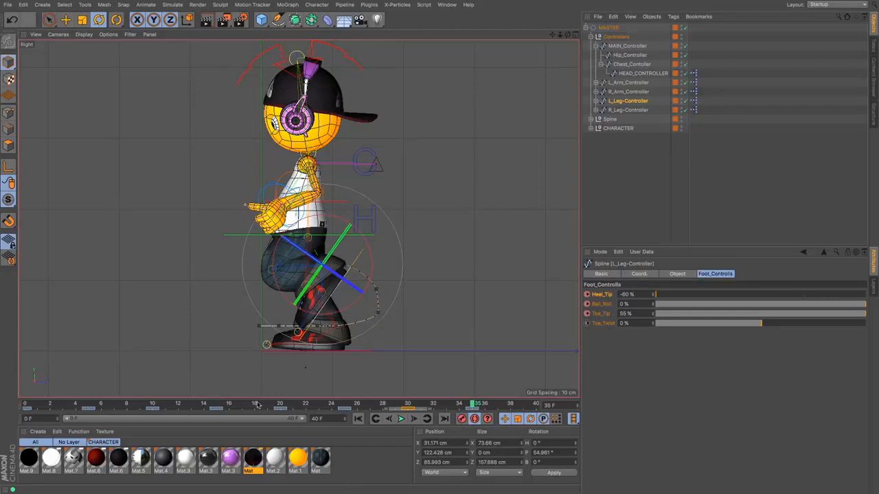
Compare R_Leg-Controller's pose, coordinates and foot values at frame 15 with those of L_Leg-Controller at frame 35
click(217, 405)
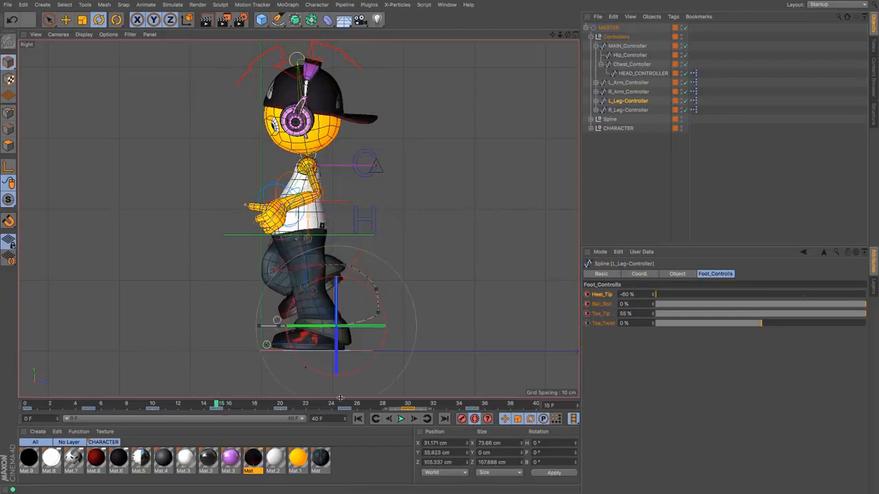
click(473, 405)
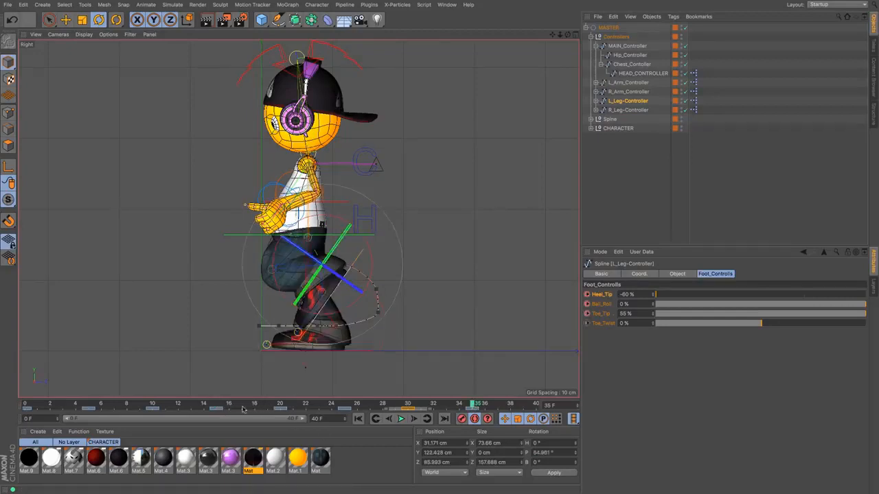
click(217, 405)
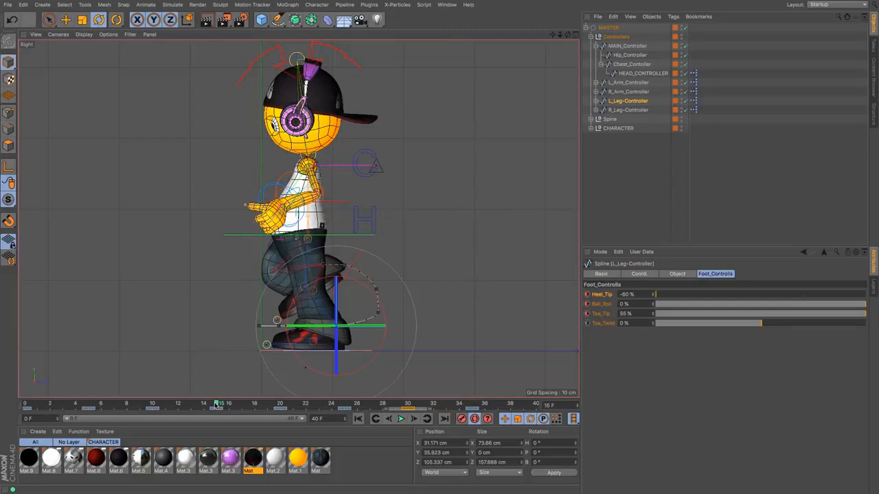
click(474, 405)
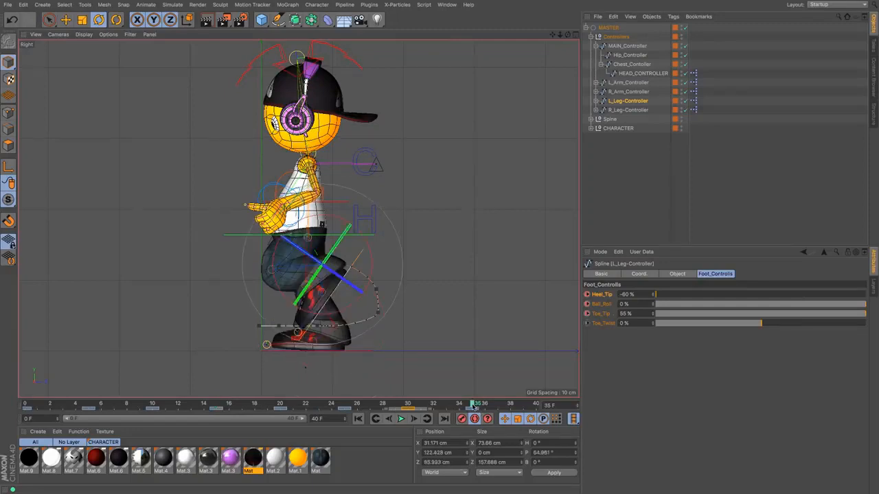
click(216, 405)
click(632, 110)
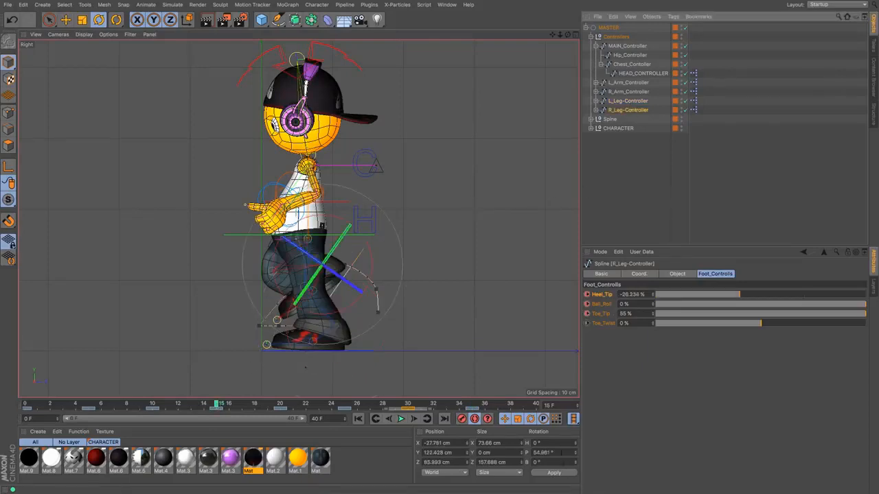
click(542, 453)
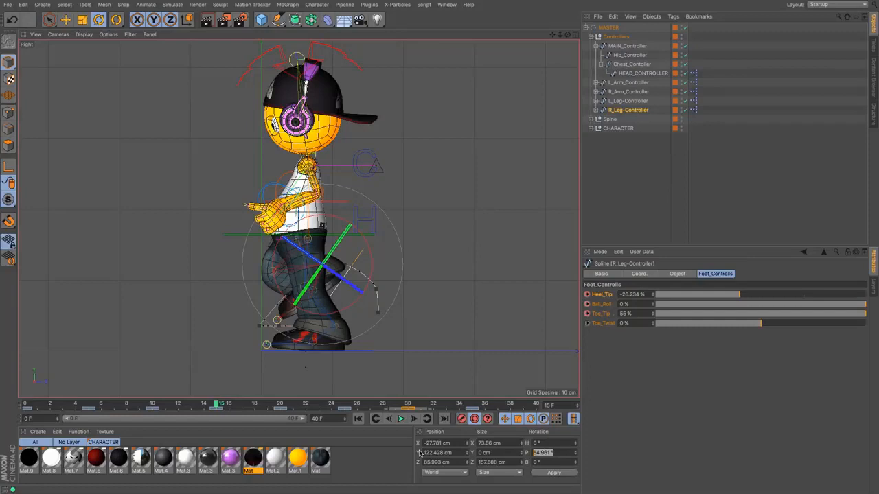
click(414, 312)
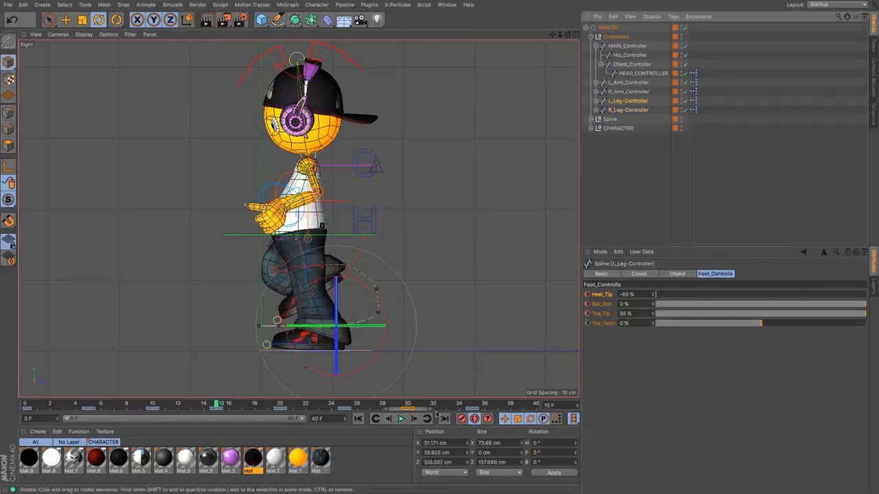
click(473, 403)
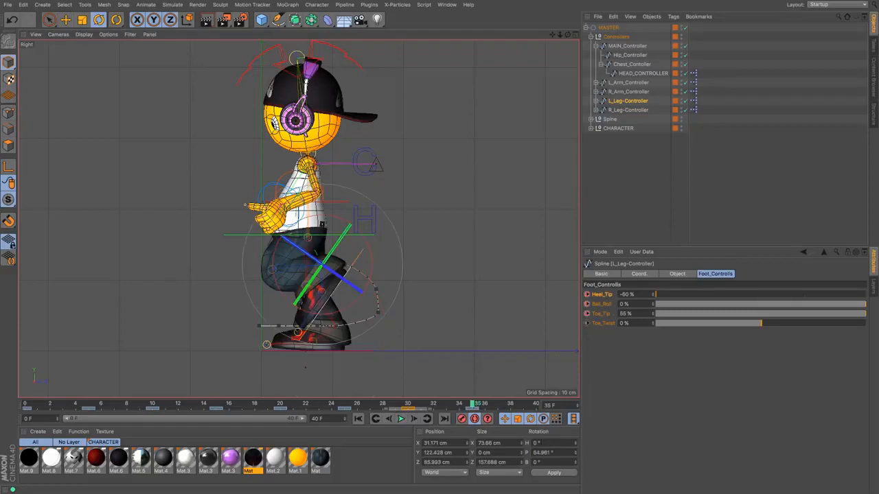
click(217, 405)
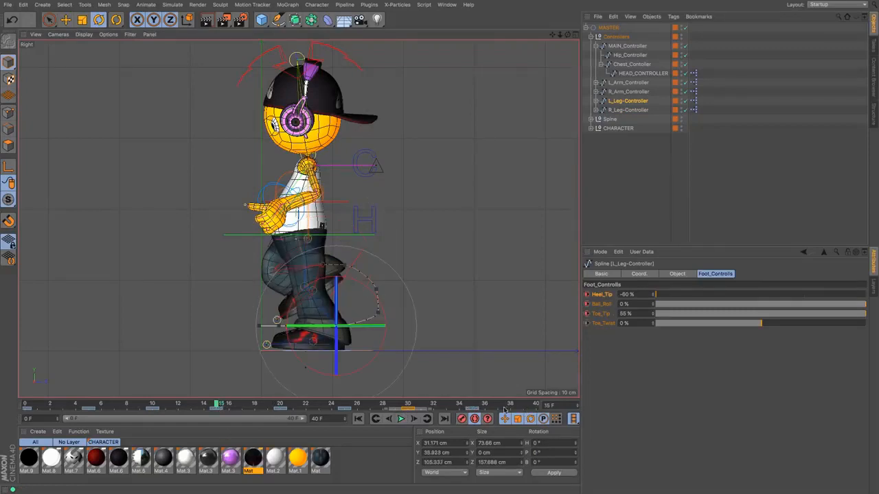
click(472, 404)
click(472, 404)
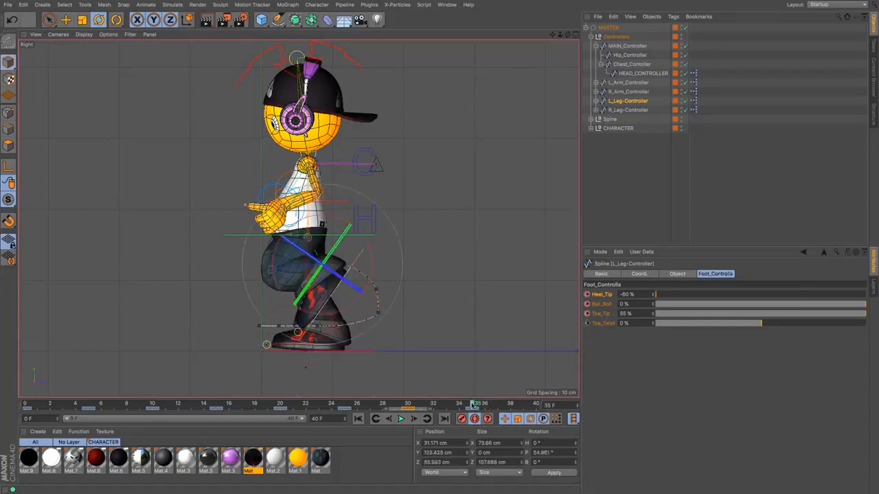
click(216, 405)
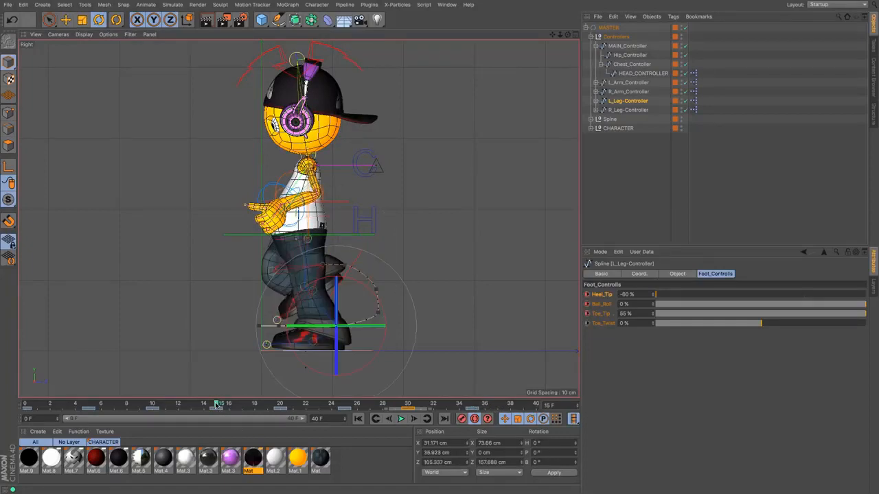
click(626, 111)
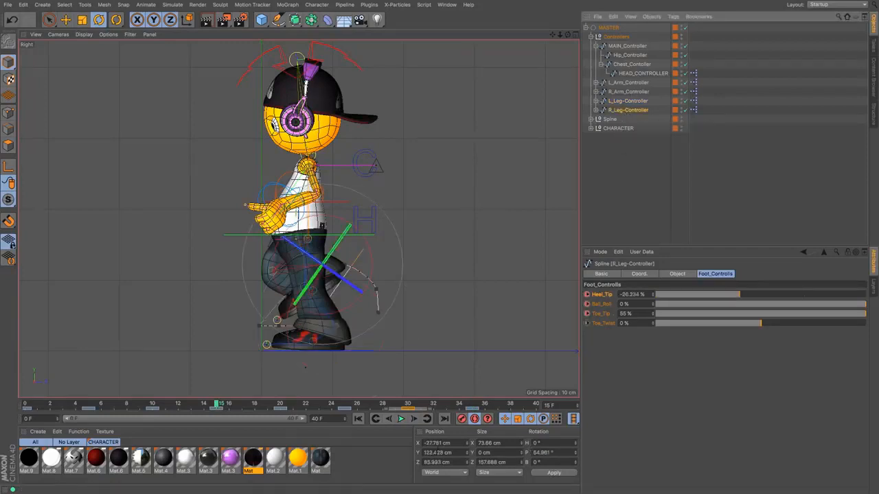
click(619, 101)
click(474, 404)
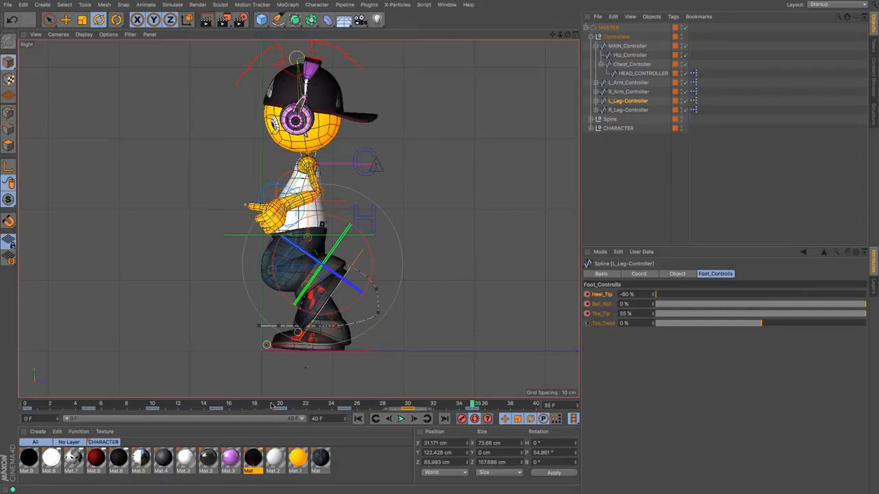
click(217, 405)
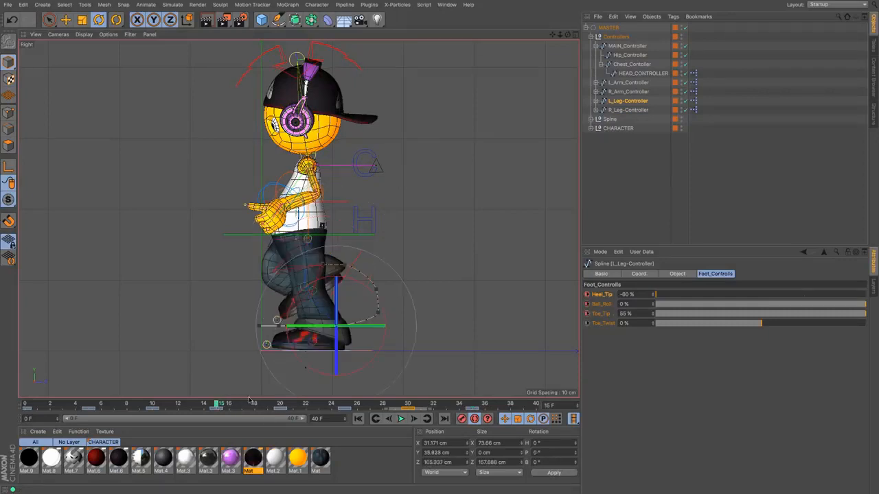
Set R_Leg-Controller's Heel_Tip to -60% at frame 15 and compare the leg poses at frames 15 and 35
click(634, 112)
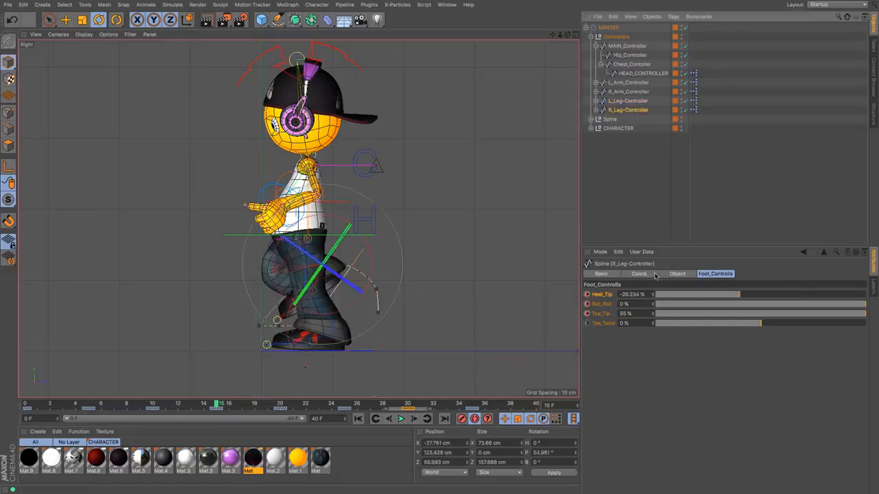
drag(740, 297, 609, 297)
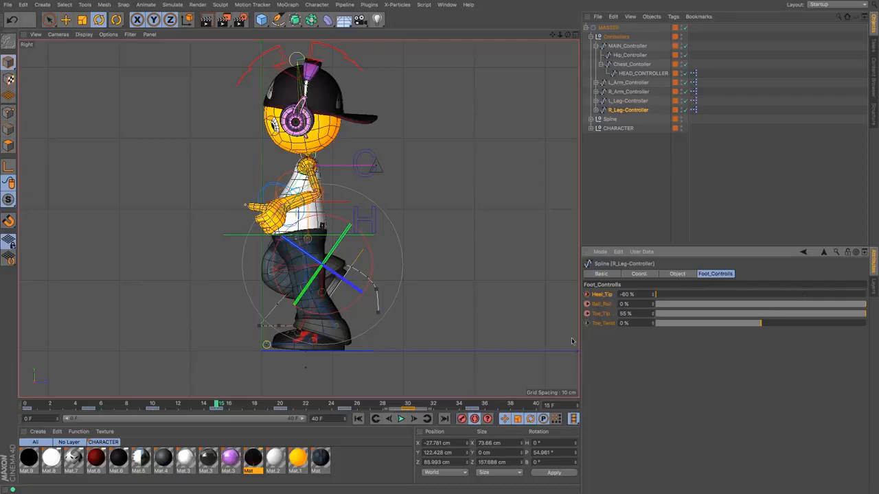
click(473, 405)
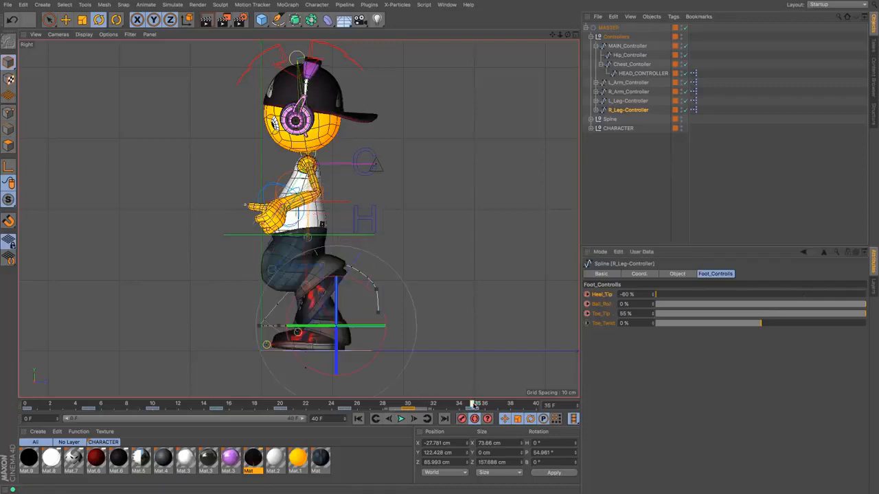
click(216, 405)
click(473, 405)
click(217, 405)
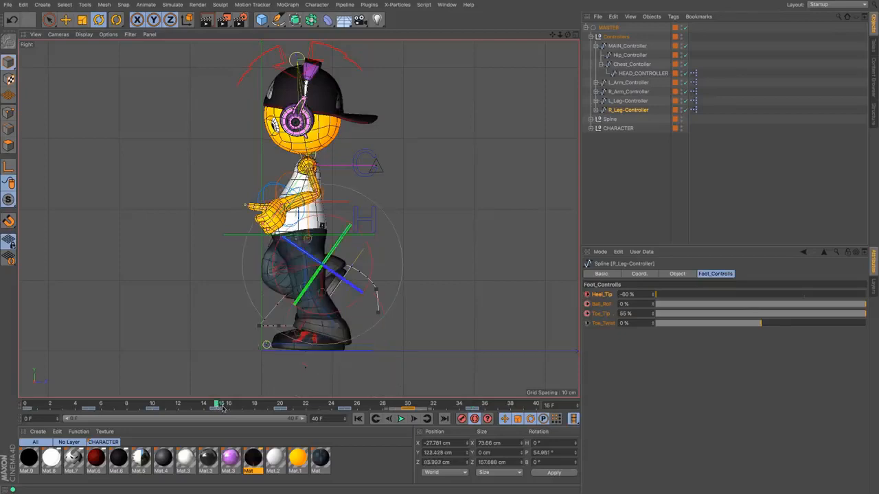
Copy the frame 0 keys of MAIN_Controller, Hip_Controller, Chest_Controller, L_Leg-Controller and R_Leg-Controller to frame 40
click(627, 55)
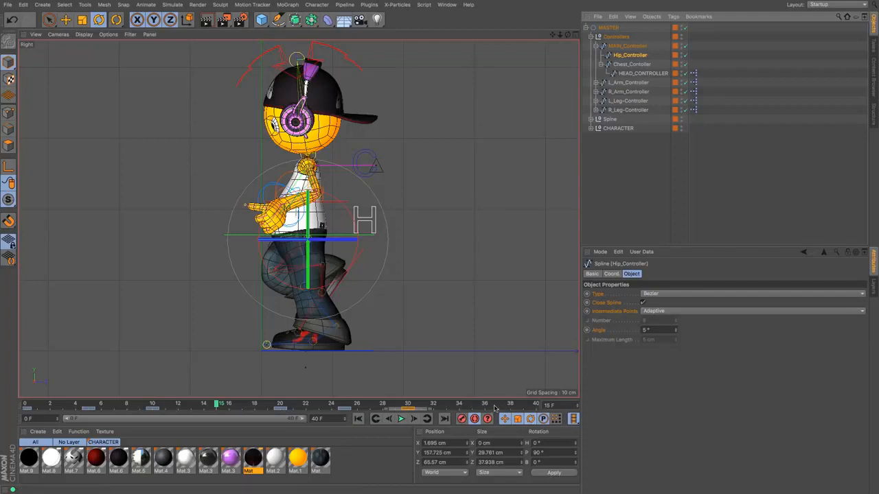
drag(494, 405, 536, 405)
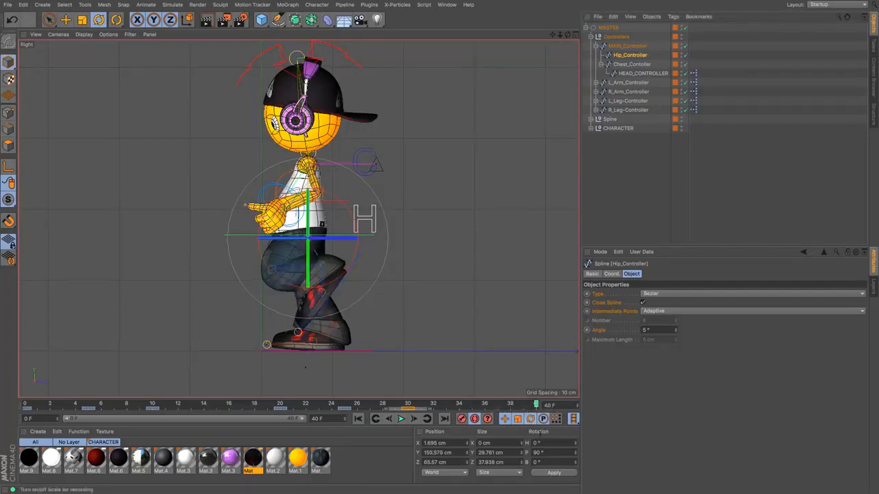
click(620, 46)
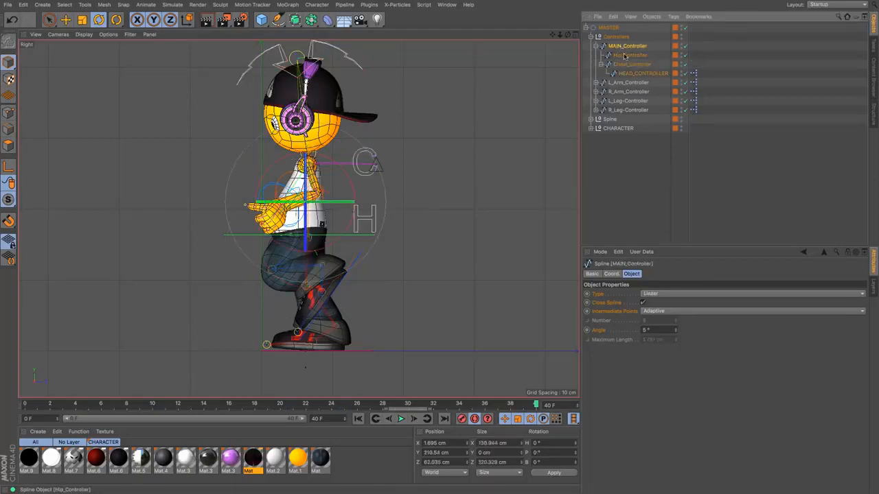
ctrl+click(625, 58)
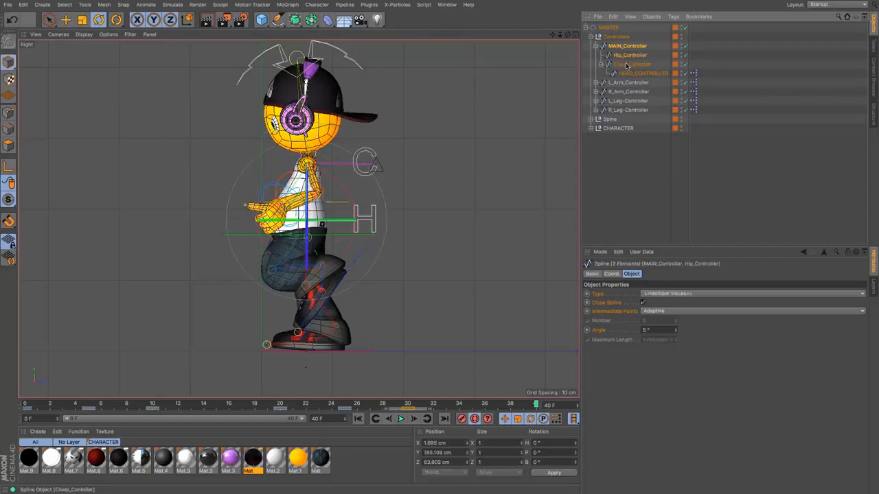
ctrl+click(626, 66)
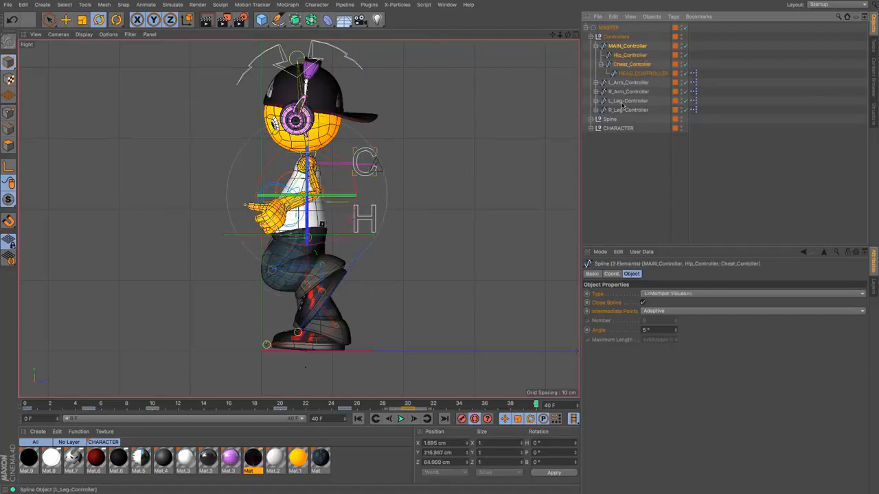
ctrl+click(625, 101)
ctrl+click(625, 109)
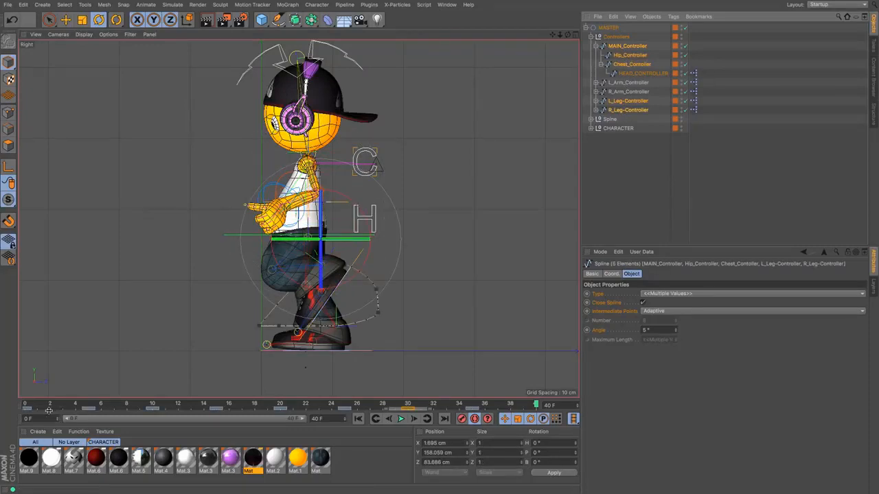
click(26, 409)
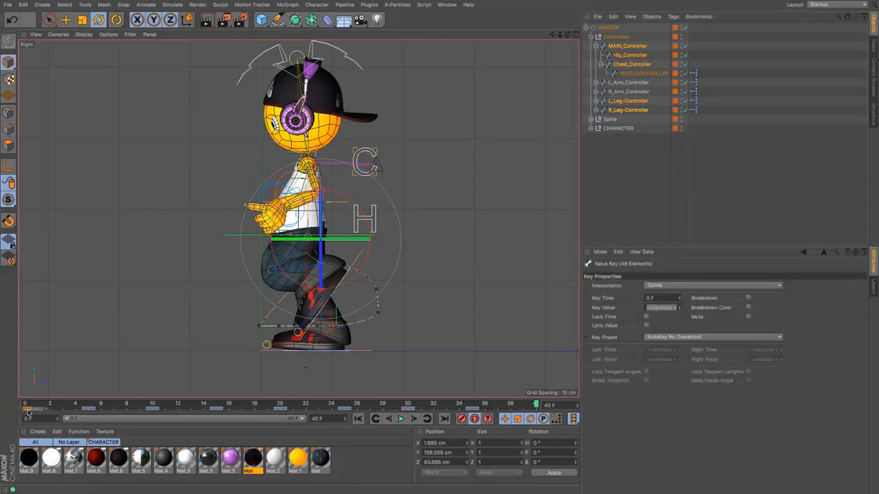
drag(26, 409, 542, 412)
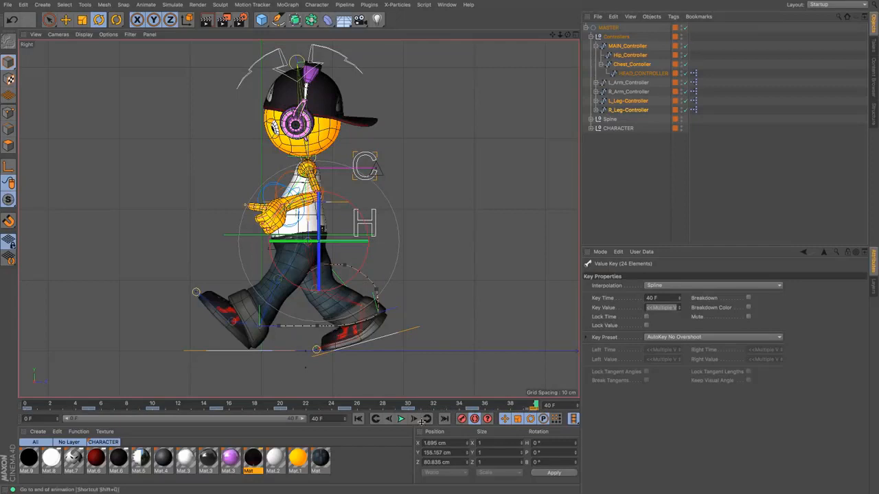
Compare the poses at frames 0 and 40, and play the walk cycle from the start
click(358, 419)
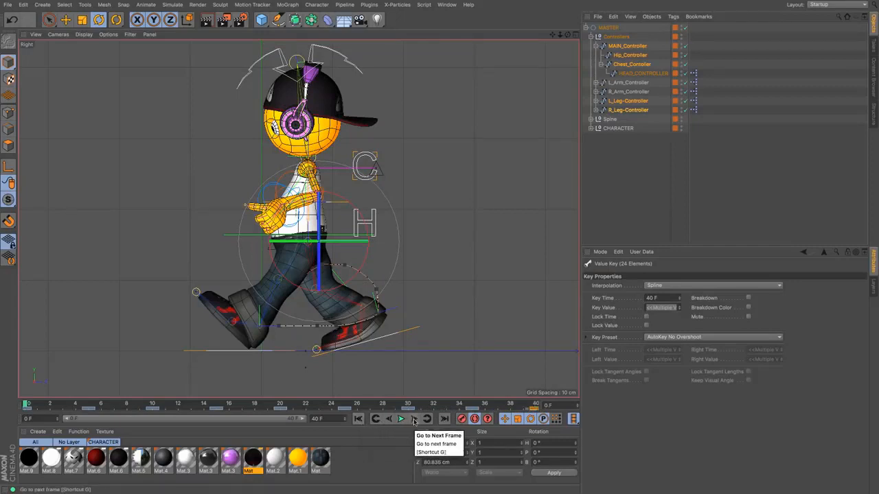
click(443, 419)
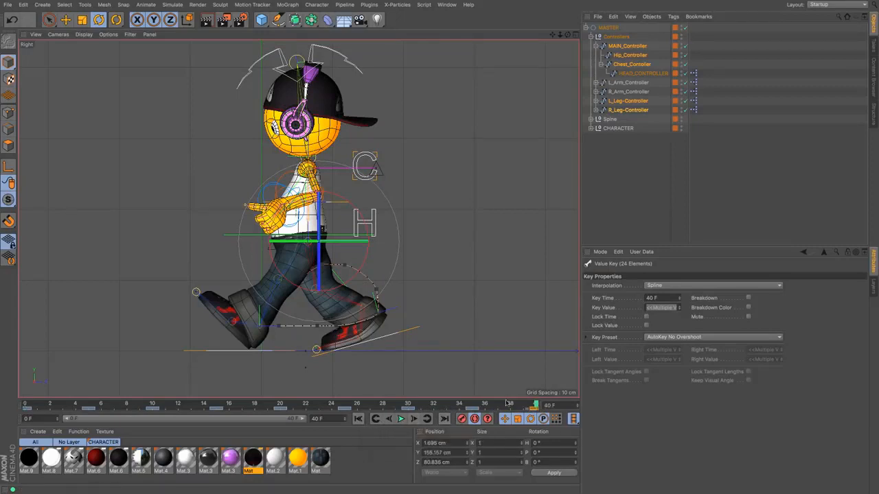
click(359, 419)
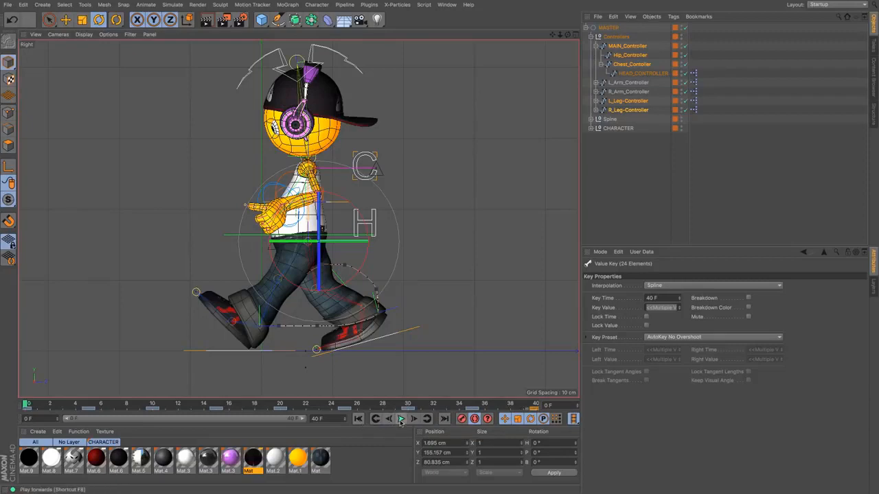
click(400, 419)
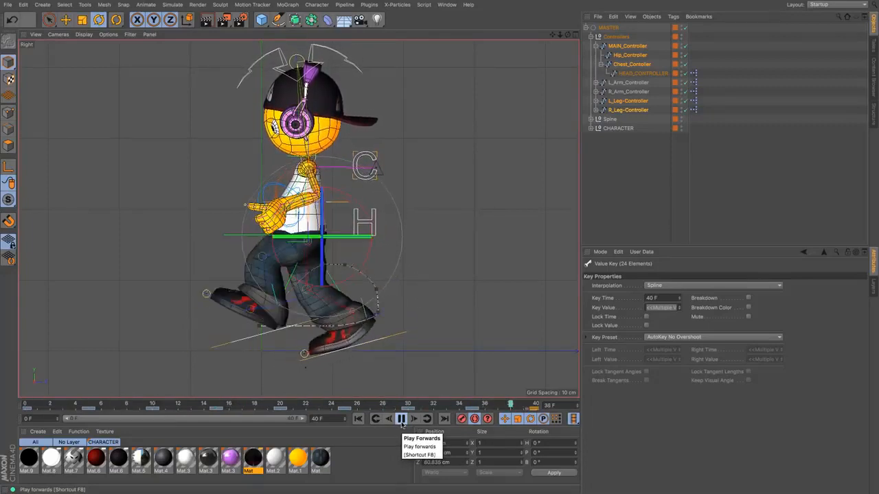
Stop playback, set R_Leg-Controller's Heel_Tip to -43% at frame 30, and check the following frames
click(402, 423)
drag(514, 403, 412, 405)
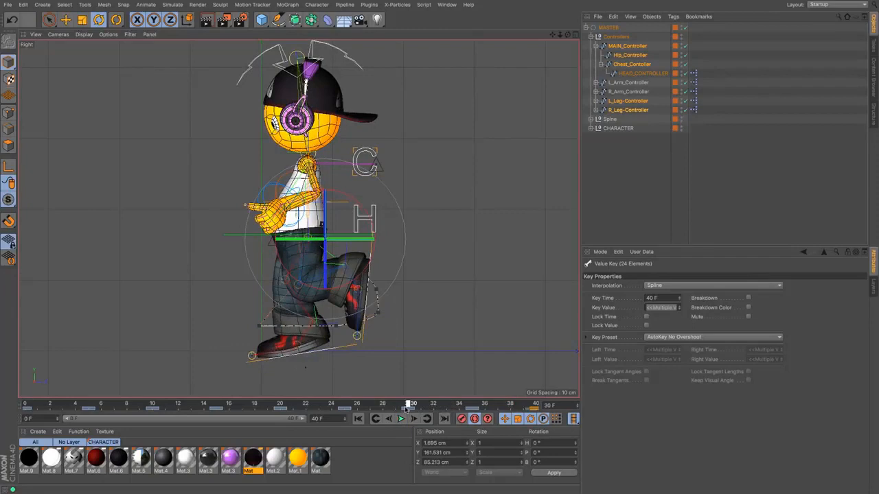
click(322, 353)
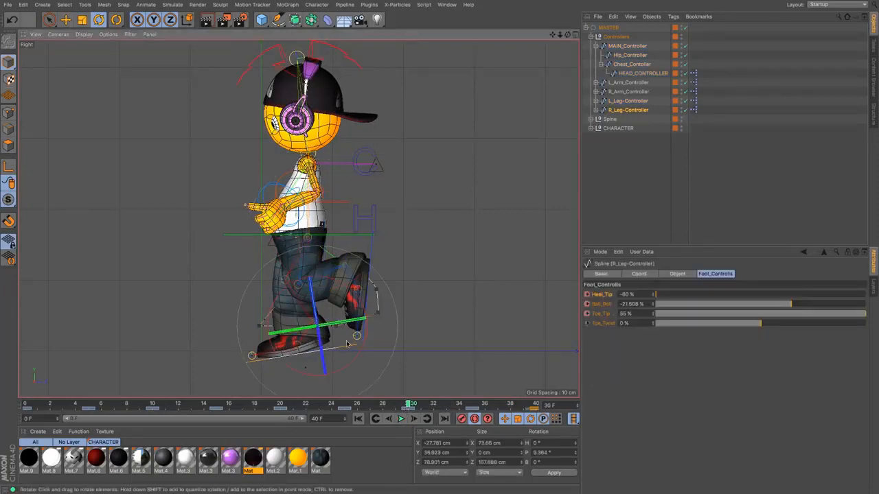
drag(785, 306, 780, 306)
key(ctrl+z)
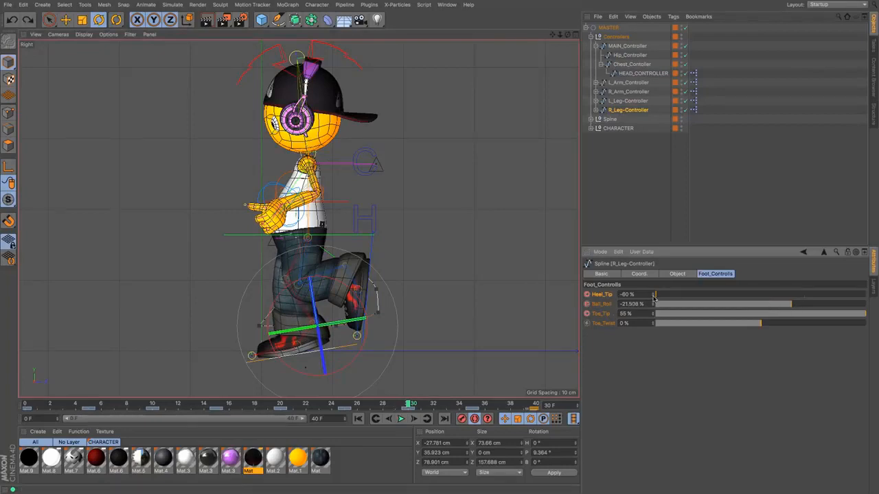
drag(654, 295, 700, 295)
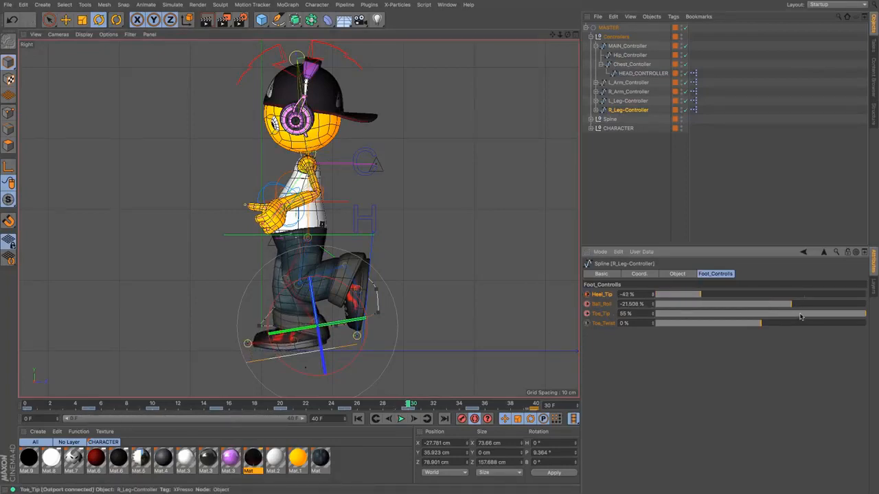
mouse_move(410, 405)
mouse_down()
mouse_move(329, 408)
mouse_move(576, 414)
mouse_move(175, 412)
mouse_move(486, 407)
mouse_up()
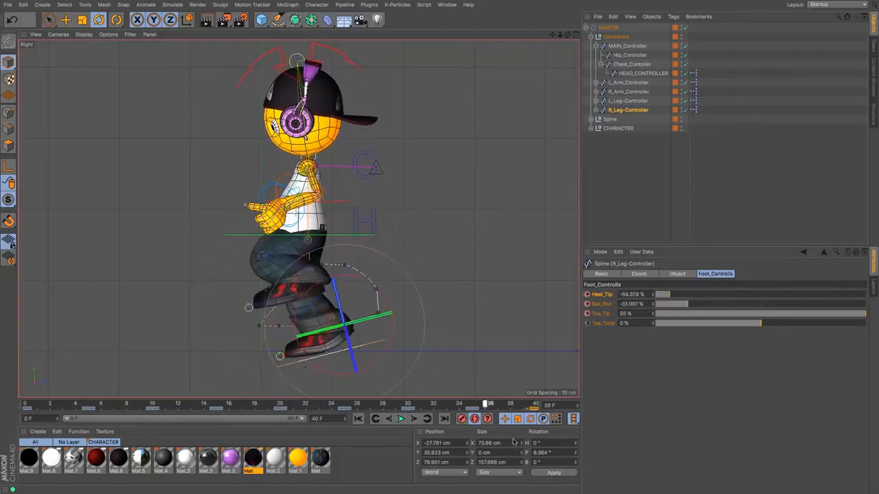
Display the character at frame 40 in the perspective view with Gouraud Shading, and hide the Spine group in the viewport
drag(515, 442, 574, 450)
key(F1)
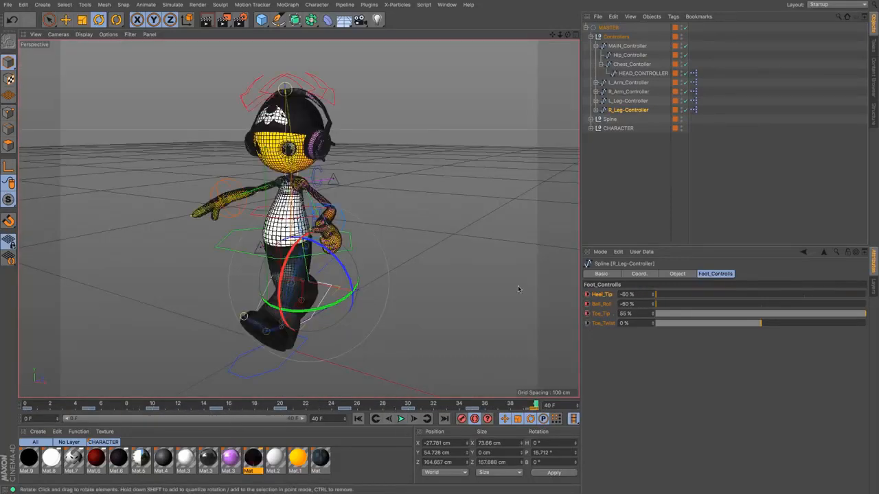
click(600, 193)
click(83, 34)
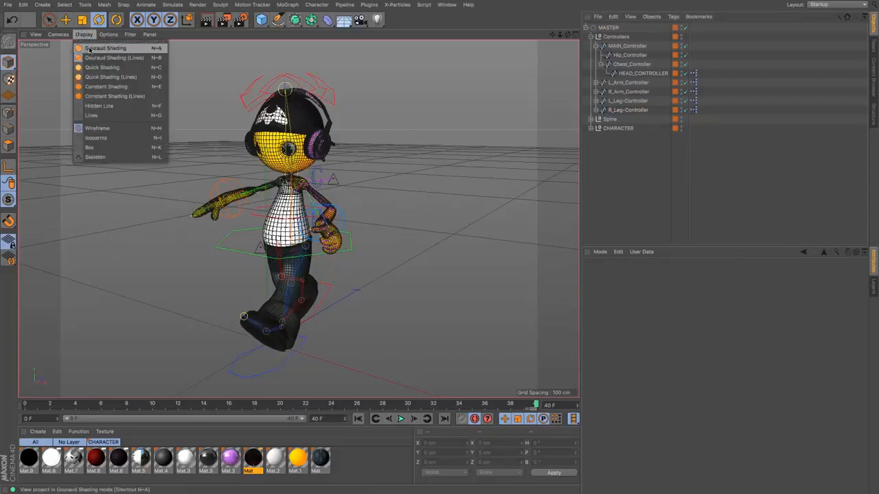
click(93, 44)
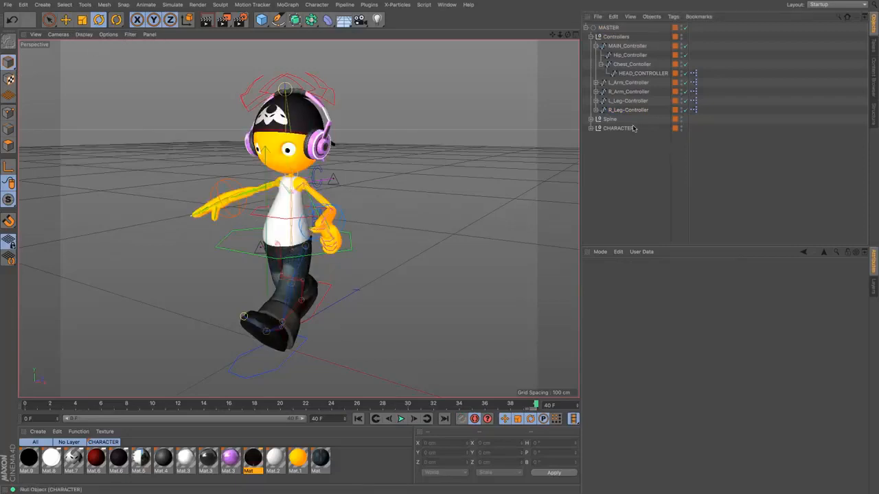
click(680, 118)
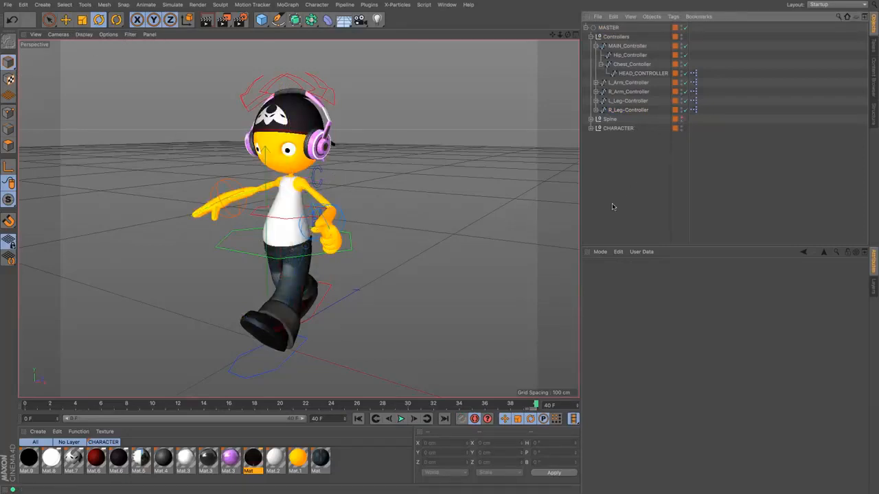
Play the walk cycle in the perspective view, stop it, and examine the character from the side
click(401, 419)
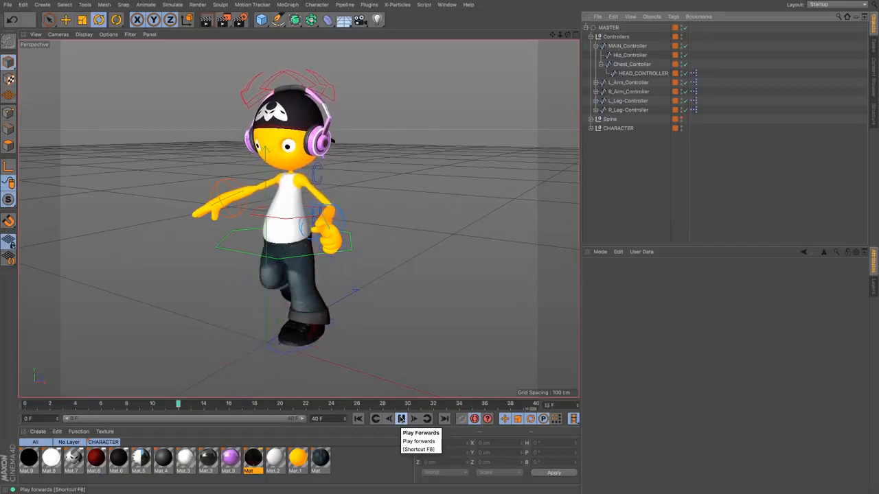
click(401, 418)
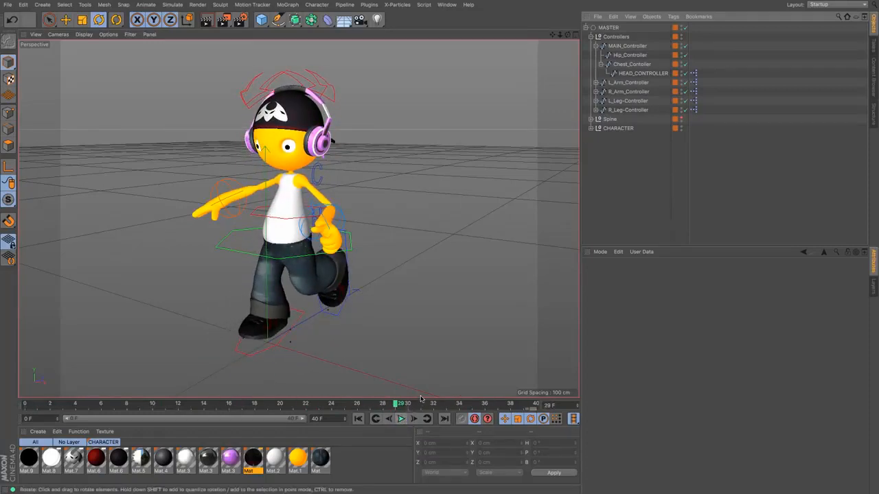
drag(567, 34, 513, 39)
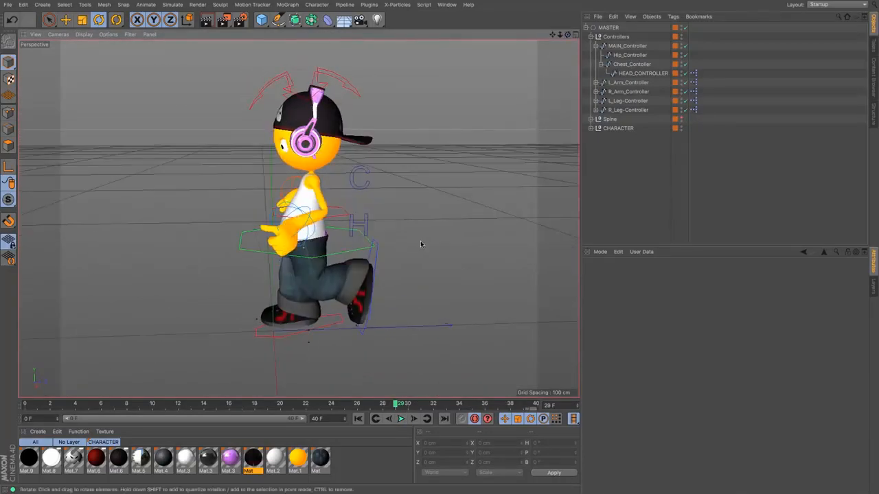
At frame 0, rotate L_Arm_Controller and lower it beside the body to about X 68, Y 162, Z 22 cm
drag(332, 406, 0, 391)
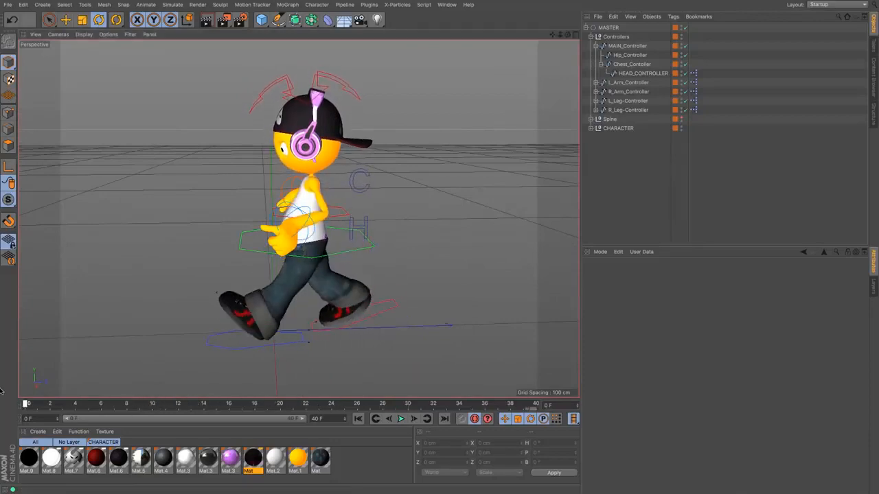
click(307, 224)
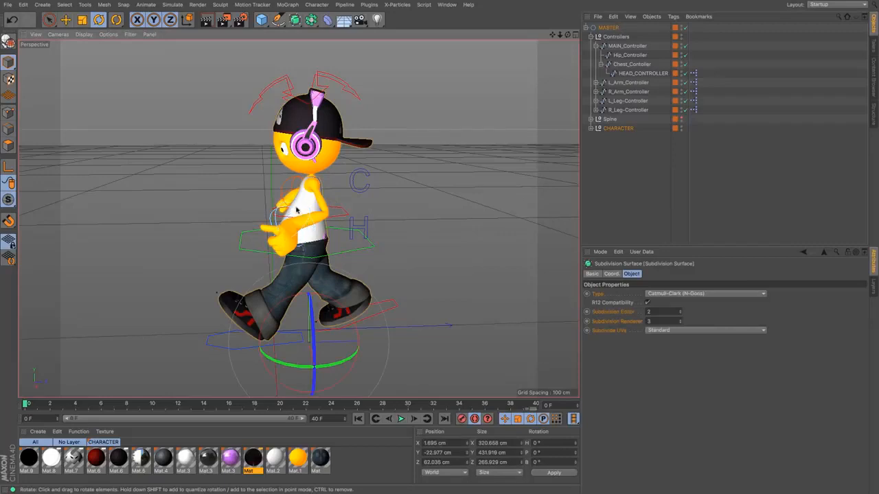
click(271, 219)
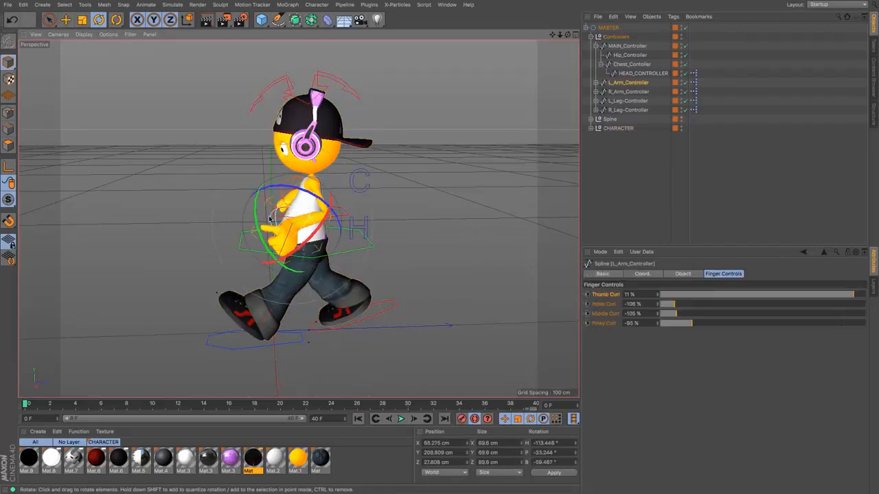
drag(328, 217, 315, 235)
key(F4)
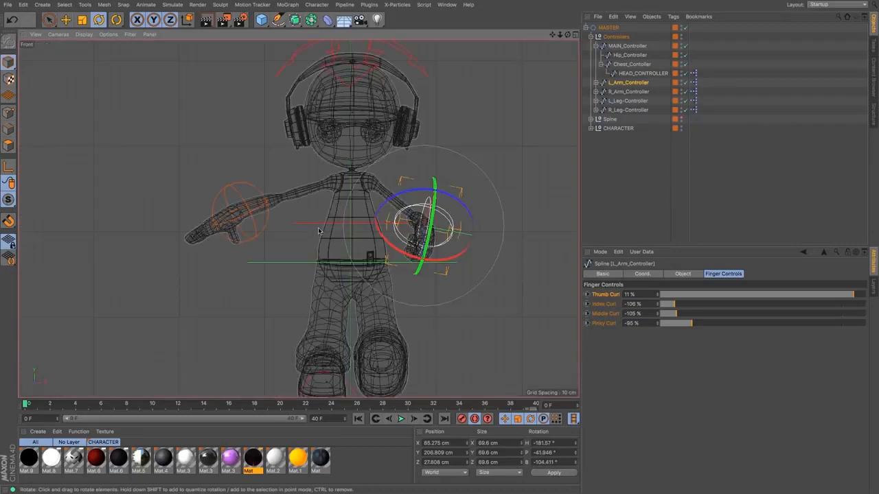
click(65, 20)
drag(168, 123, 156, 155)
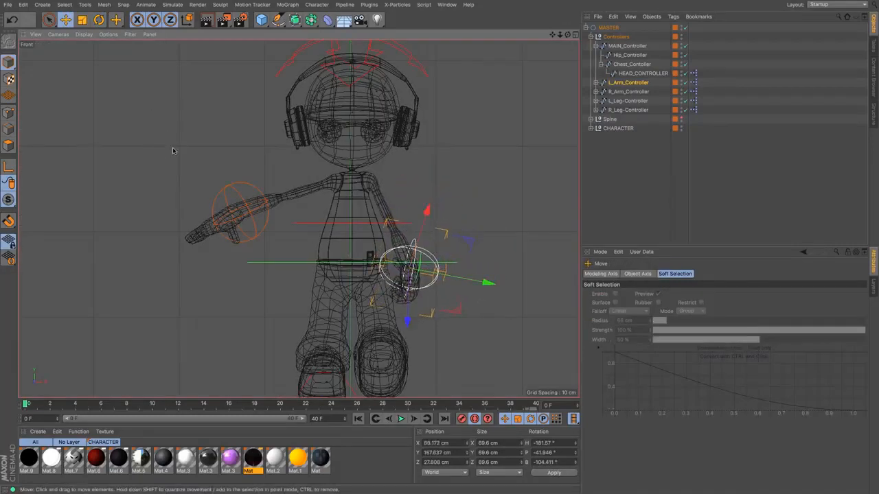
key(F3)
drag(410, 210, 403, 207)
Set L_Arm_Controller's Thumb Curl to -28% and its Index, Middle and Pinky Curl to -30%
click(627, 84)
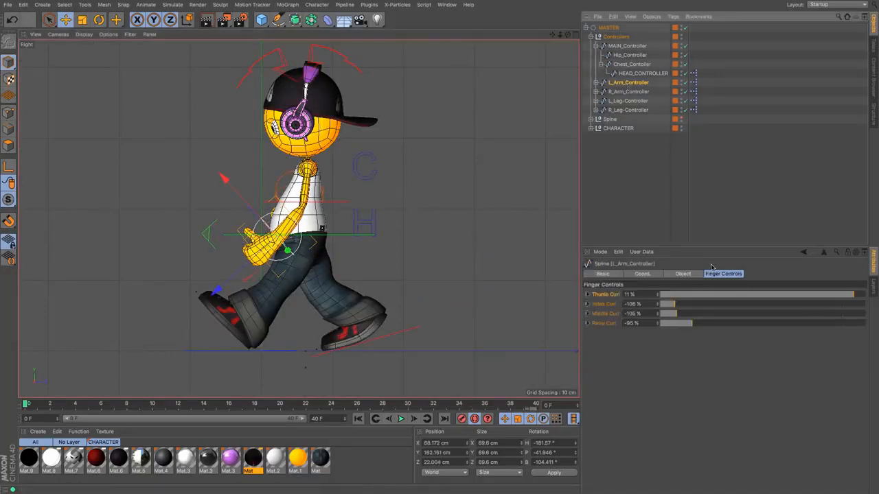
drag(794, 295, 774, 297)
click(776, 304)
click(776, 314)
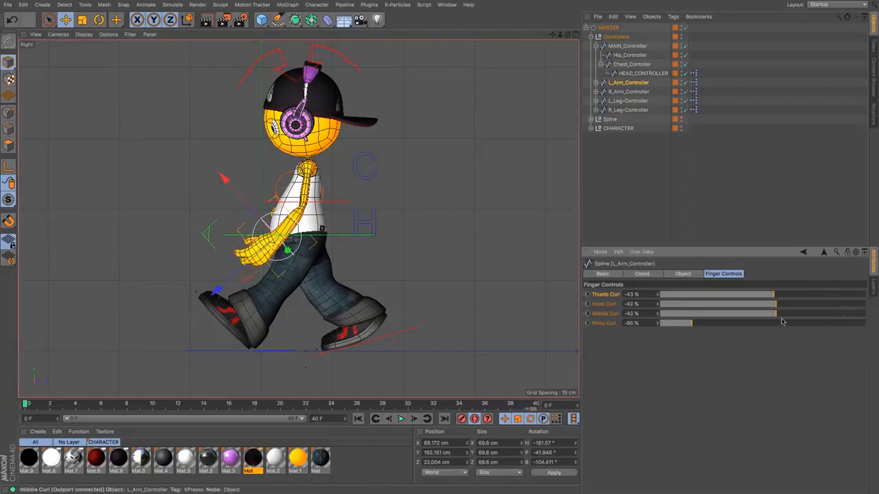
click(784, 323)
click(795, 323)
click(794, 313)
click(795, 304)
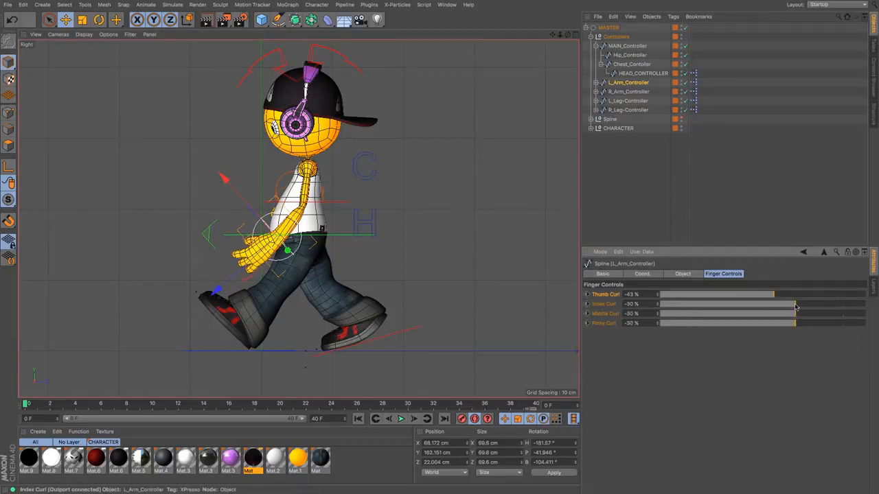
mouse_move(795, 295)
mouse_down()
mouse_move(839, 295)
mouse_move(797, 296)
mouse_up()
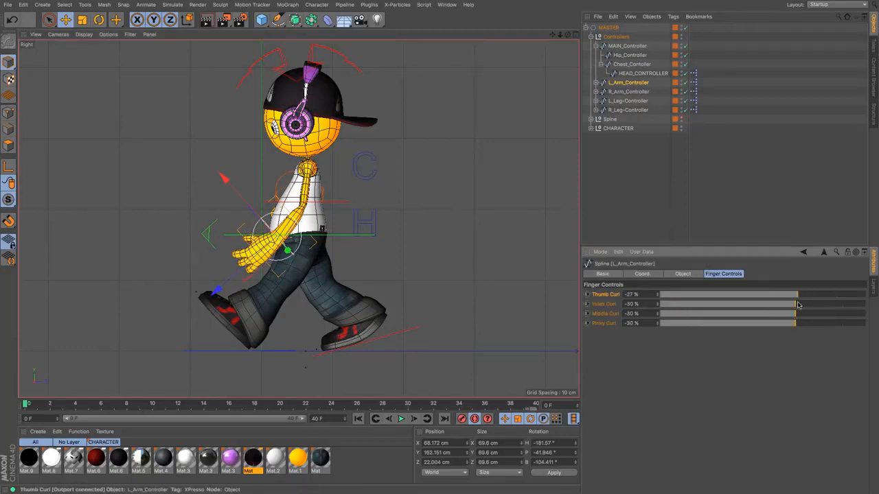
Raise L_Arm_Controller to about Y 174 cm and rotate it to about H -163°, P -44°, B -92°
click(569, 35)
drag(569, 36, 528, 38)
alt+drag(298, 218, 455, 220)
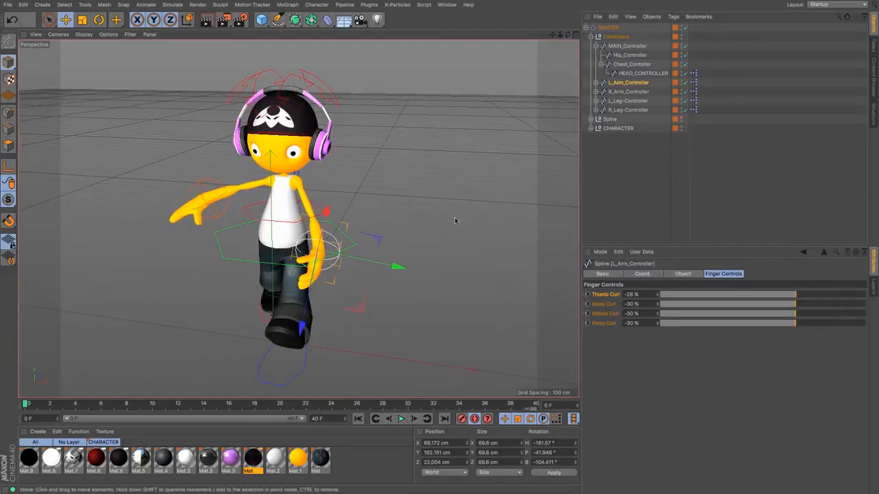
key(F4)
drag(485, 277, 459, 356)
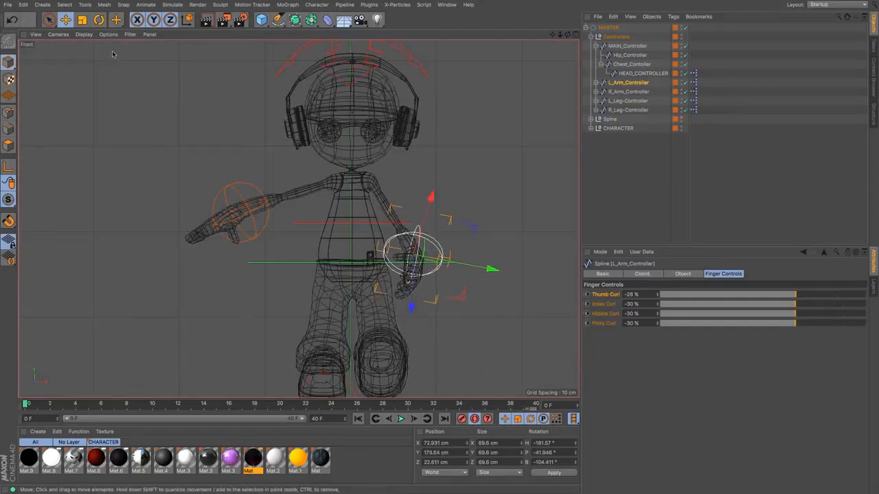
key(r)
drag(443, 278, 399, 287)
Swing L_Arm_Controller behind the body at frame 0, to about Y 182 cm and Z 119 cm
key(F1)
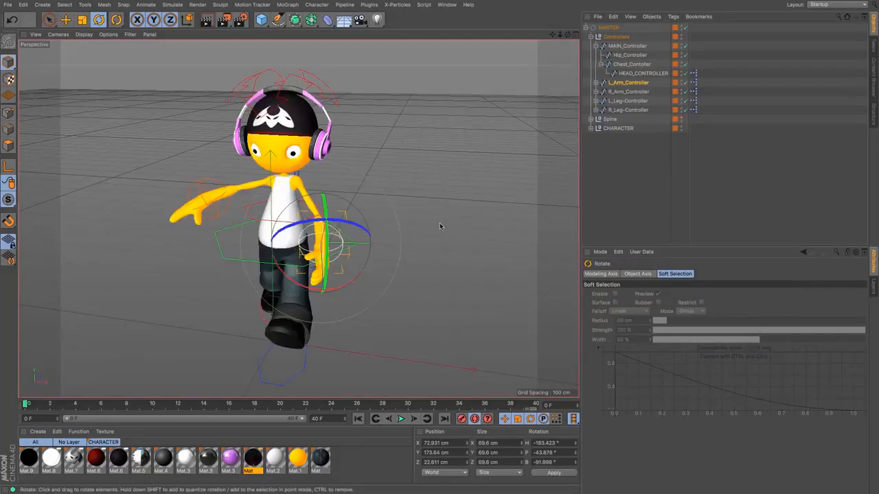
key(F4)
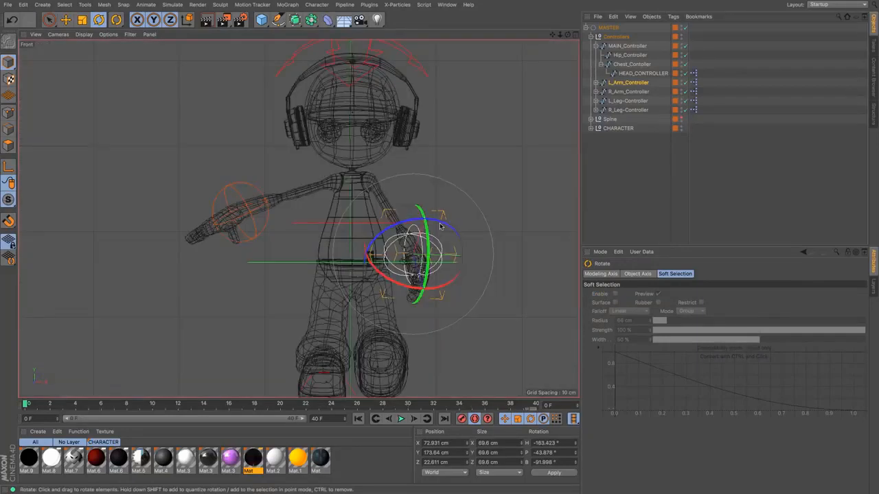
key(F2)
key(F3)
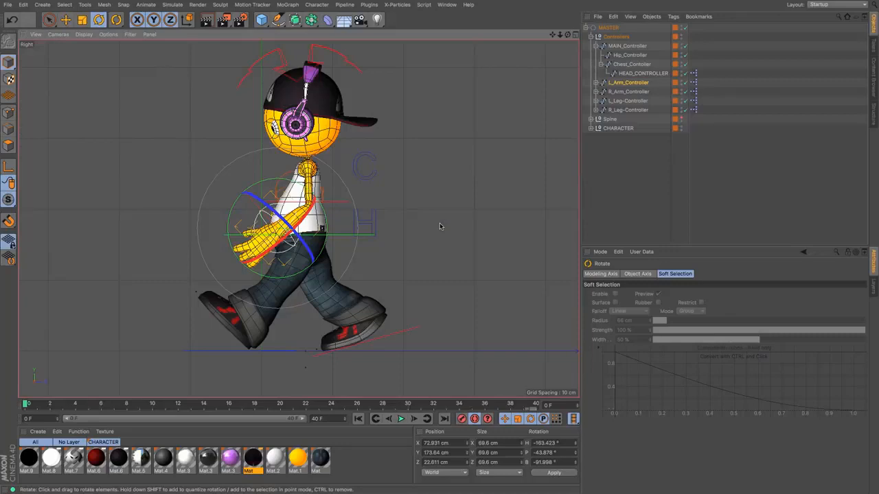
click(66, 19)
drag(90, 183, 158, 177)
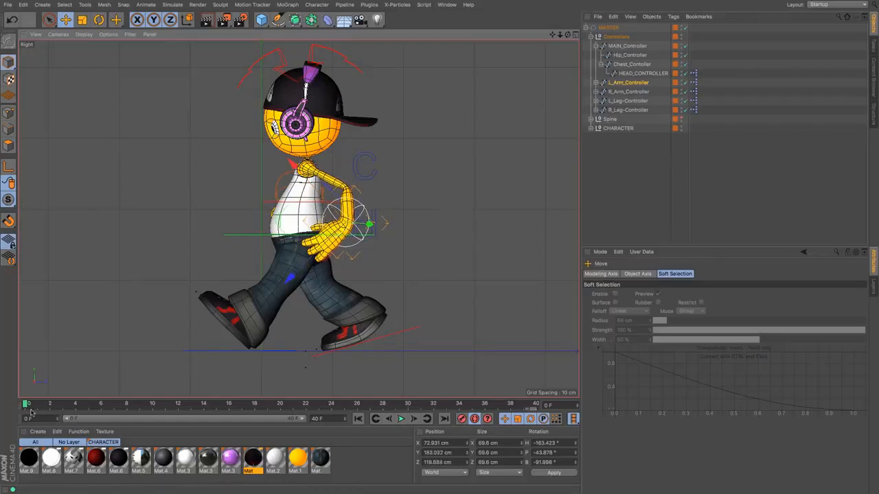
At frame 20, swing L_Arm_Controller in front of the body and rotate the hand upward to about P 8°
drag(30, 412, 280, 426)
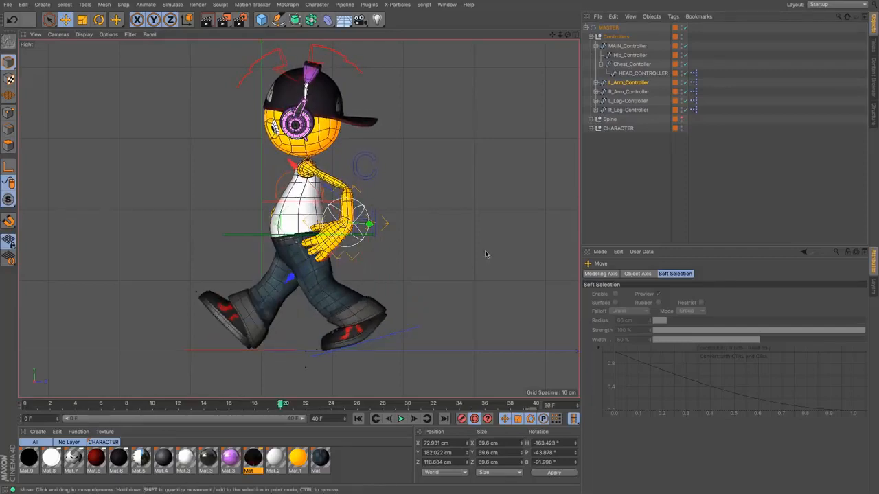
drag(485, 252, 399, 252)
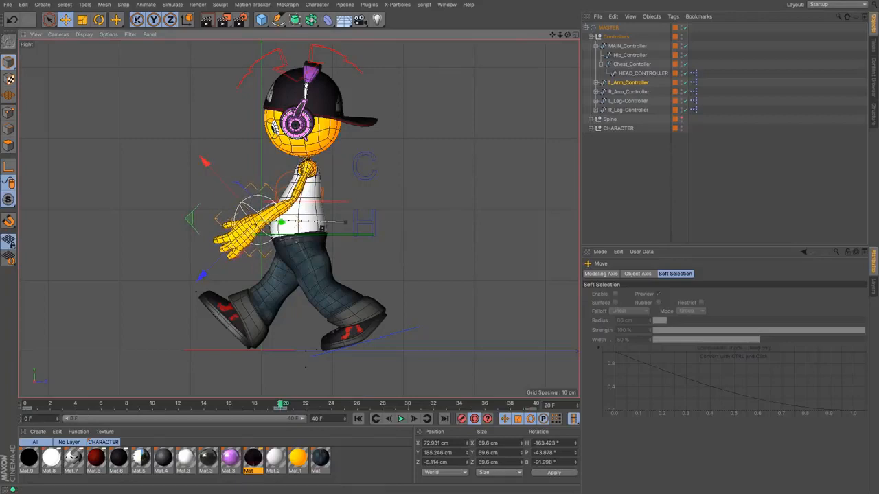
click(99, 20)
drag(458, 86, 462, 294)
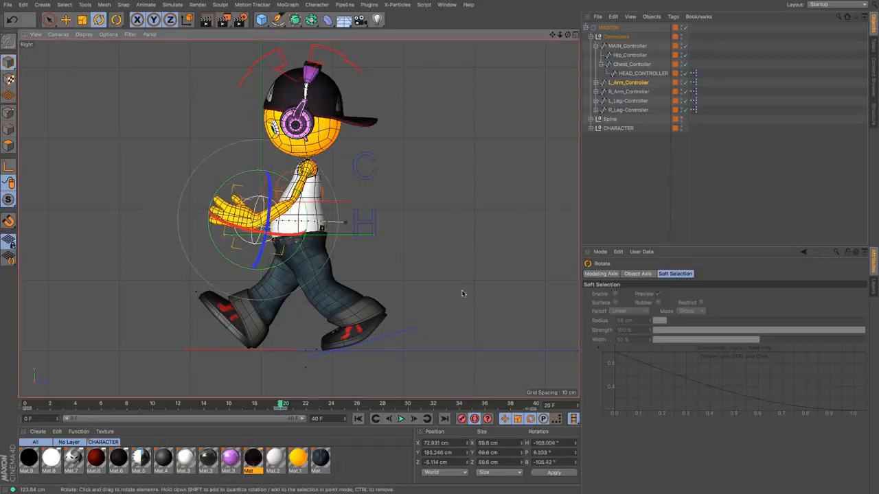
click(66, 20)
drag(58, 135, 67, 130)
At frame 10, lower L_Arm_Controller to about Y 155 cm and Z 60 cm, and rotate the hand to point straight down
drag(280, 405, 152, 361)
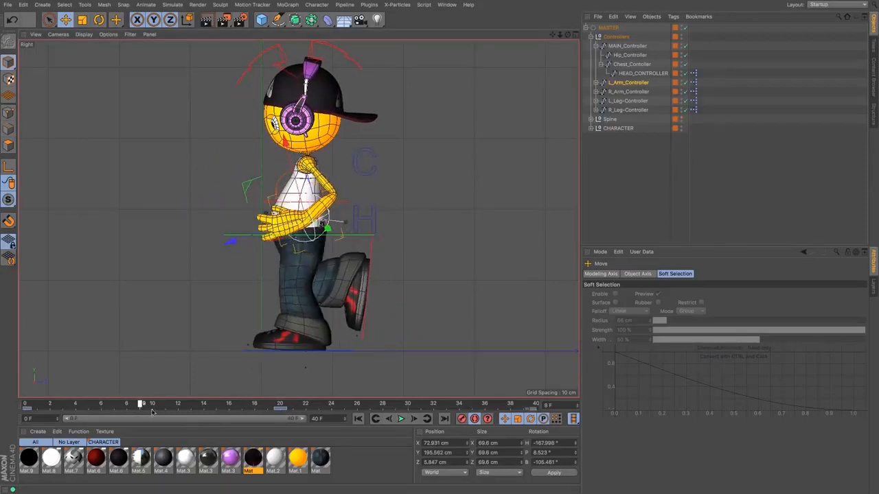
drag(156, 169, 154, 165)
click(101, 20)
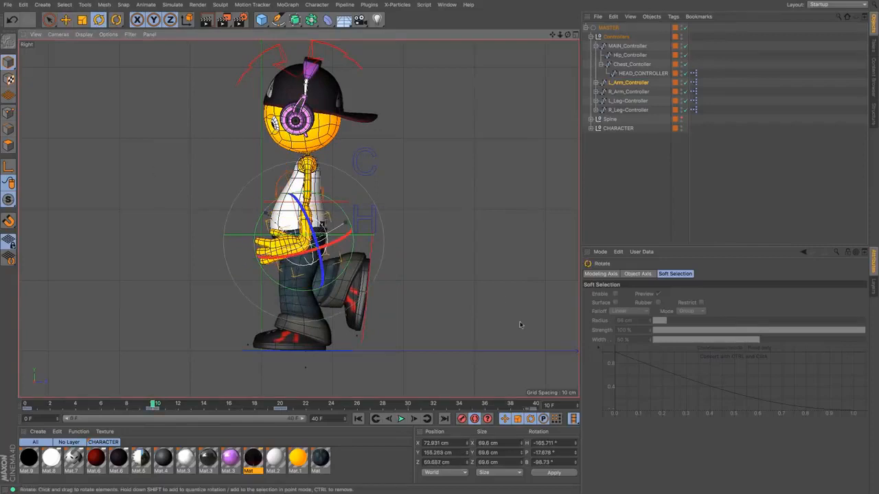
drag(505, 265, 385, 92)
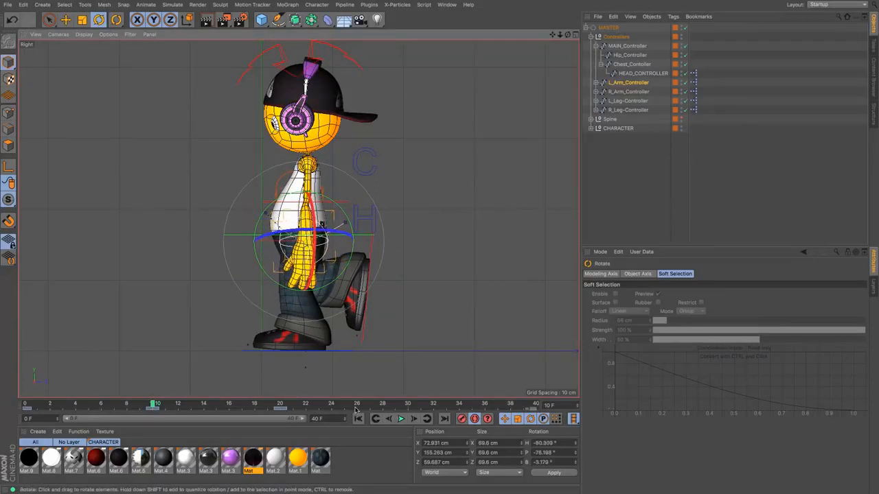
At frame 0, rotate L_Arm_Controller so the hand hangs down, at about H -31°, P -67°, B 47°
drag(152, 405, 20, 421)
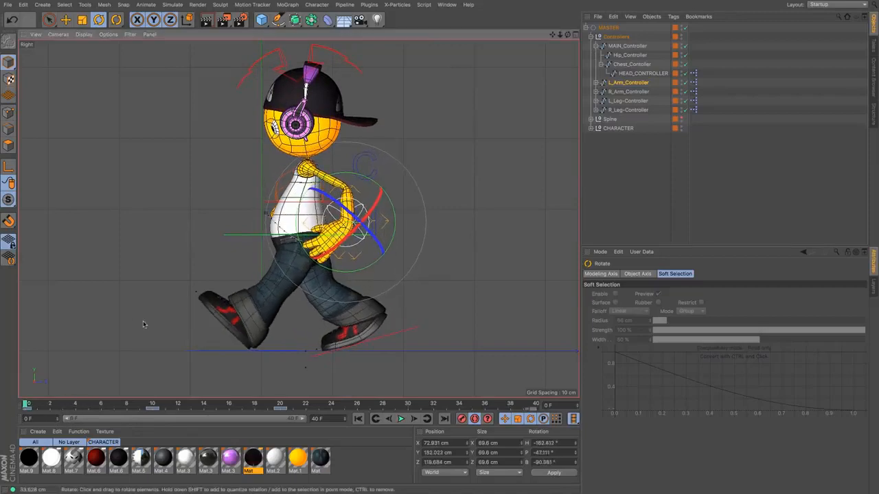
drag(143, 324, 306, 373)
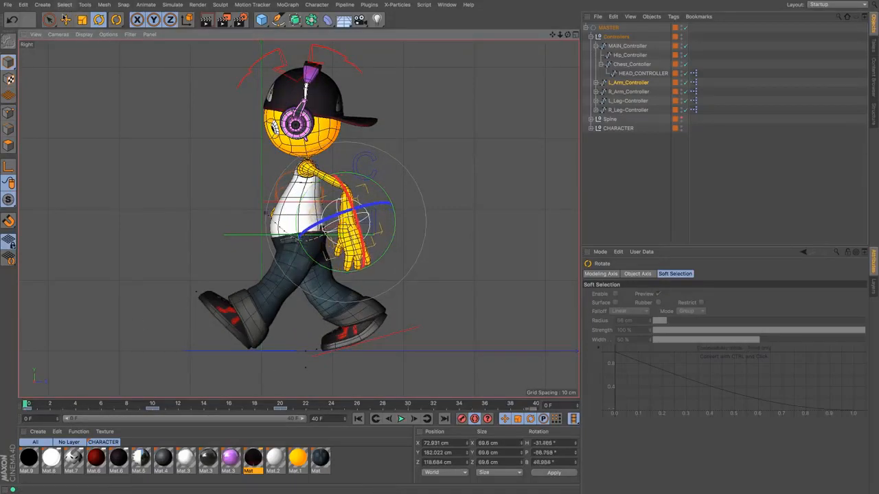
At frame 0, extend L_Arm_Controller farther behind the body and rotate the hand to follow the angle of the arm
click(65, 19)
drag(72, 103, 84, 186)
key(r)
At frame 10, lower L_Arm_Controller to about Y 131 cm and Z 61 cm so the arm hangs straight down
drag(27, 405, 154, 439)
key(e)
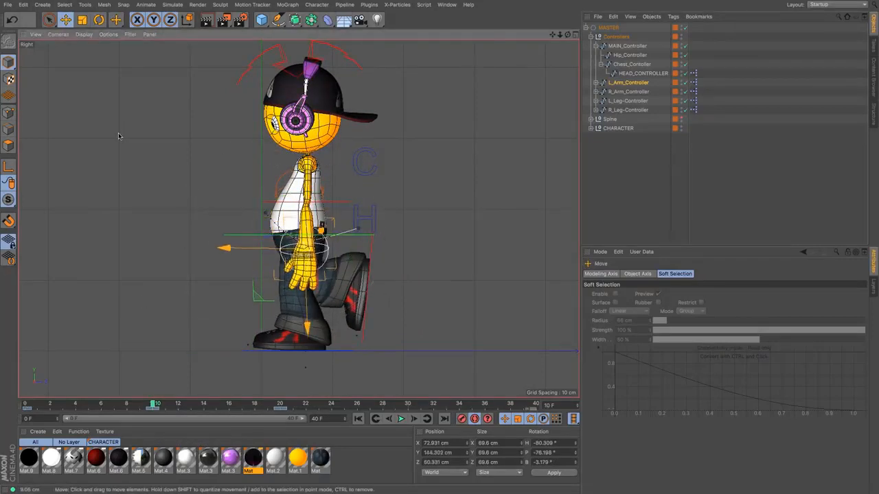
drag(118, 136, 119, 142)
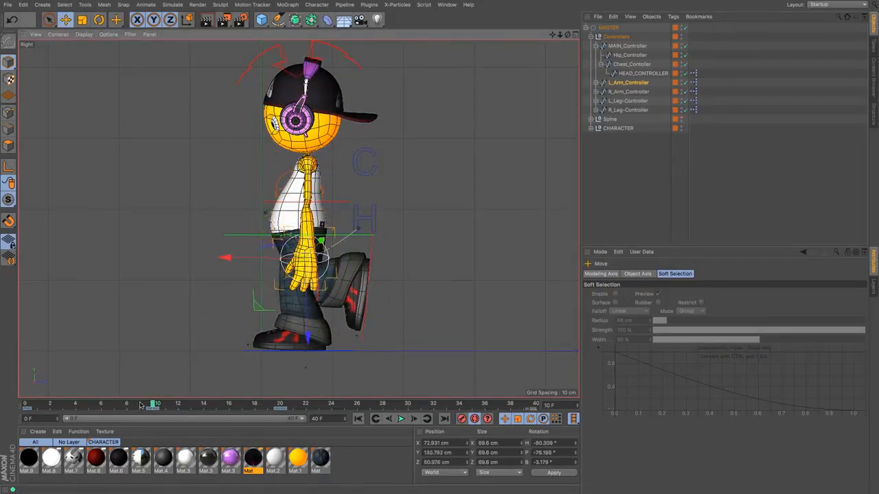
Refine the backswing pose of L_Arm_Controller to about Y 165 cm and Z 142 cm, keyed at frame 0
drag(141, 405, 64, 403)
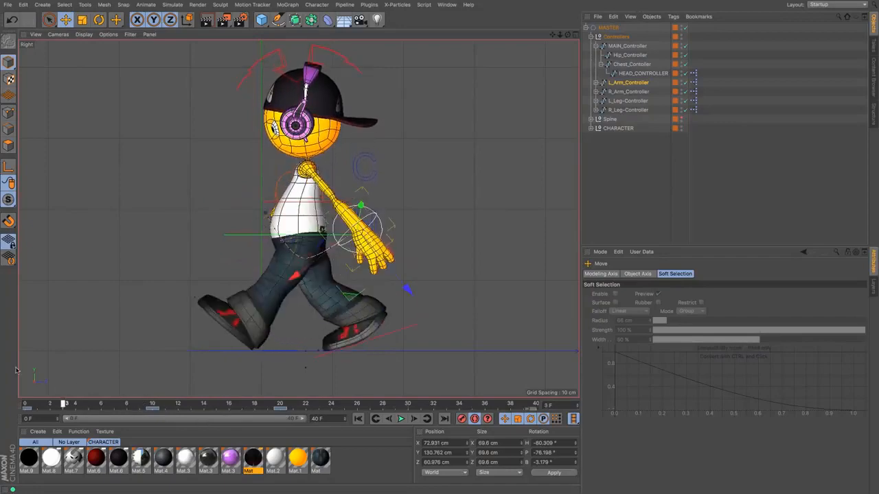
drag(16, 371, 196, 412)
drag(146, 400, 38, 404)
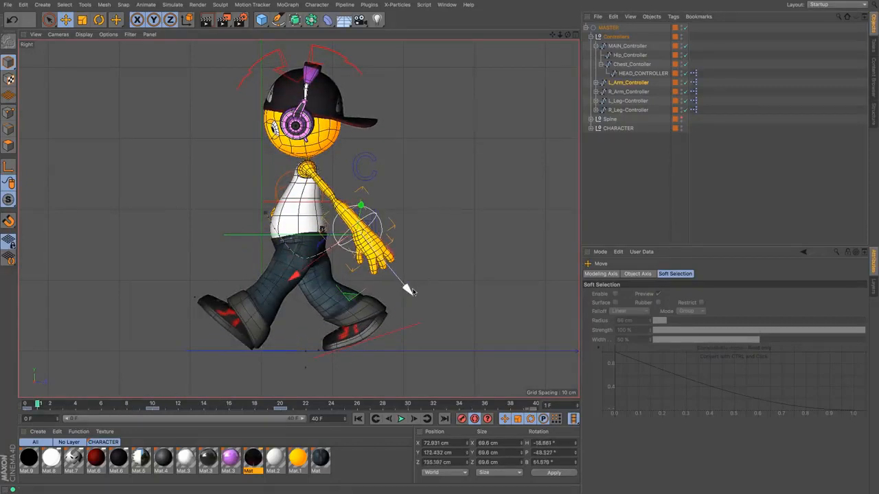
drag(407, 289, 414, 298)
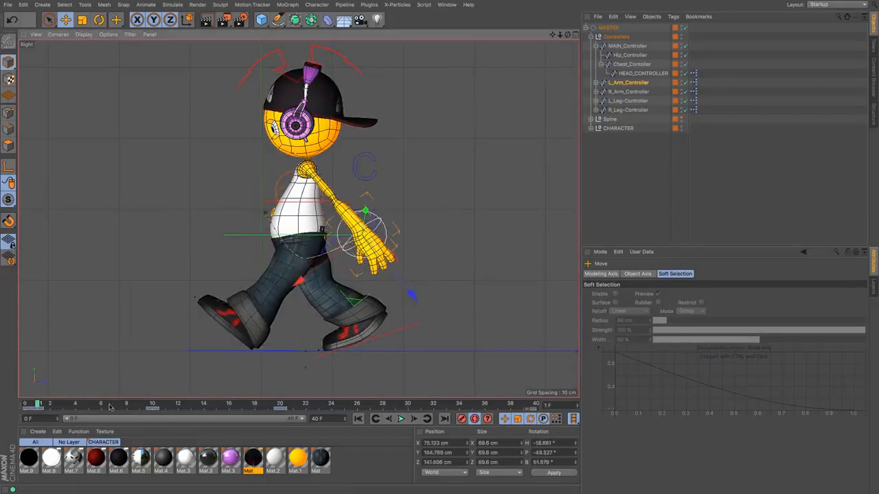
click(31, 408)
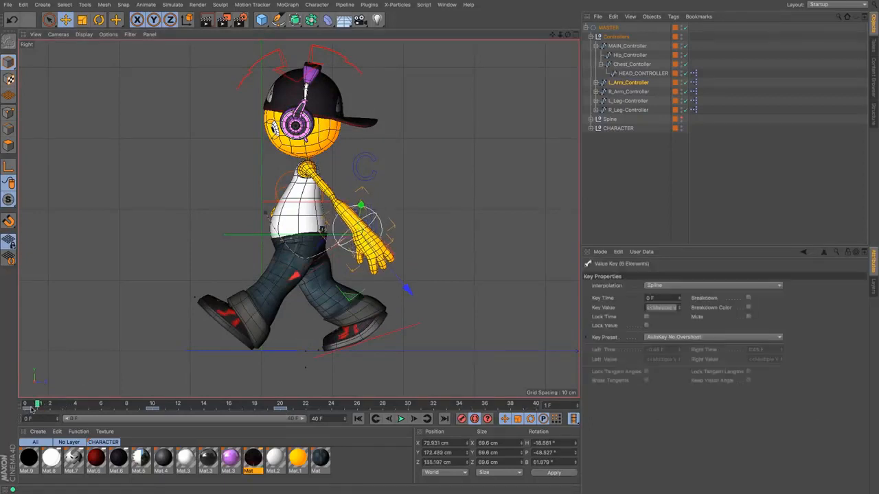
At frame 20, move R_Arm_Controller behind the body to about Y 143 cm and Z 120 cm
drag(36, 407, 282, 411)
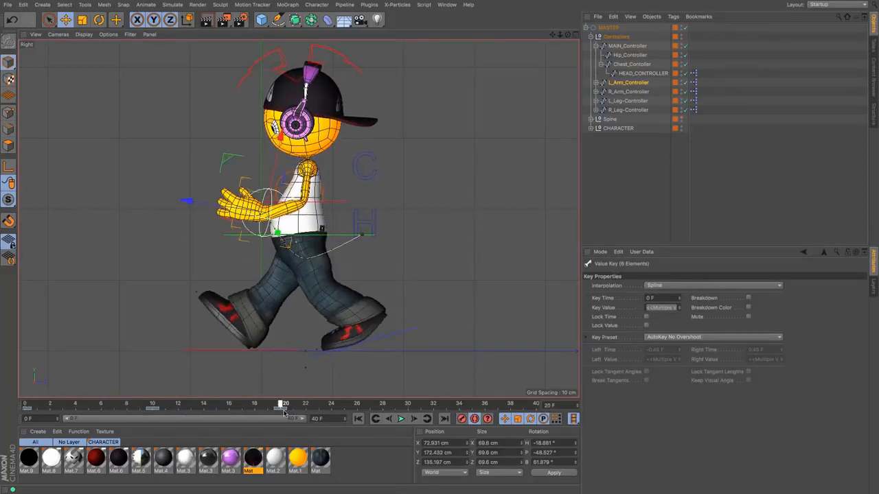
click(628, 92)
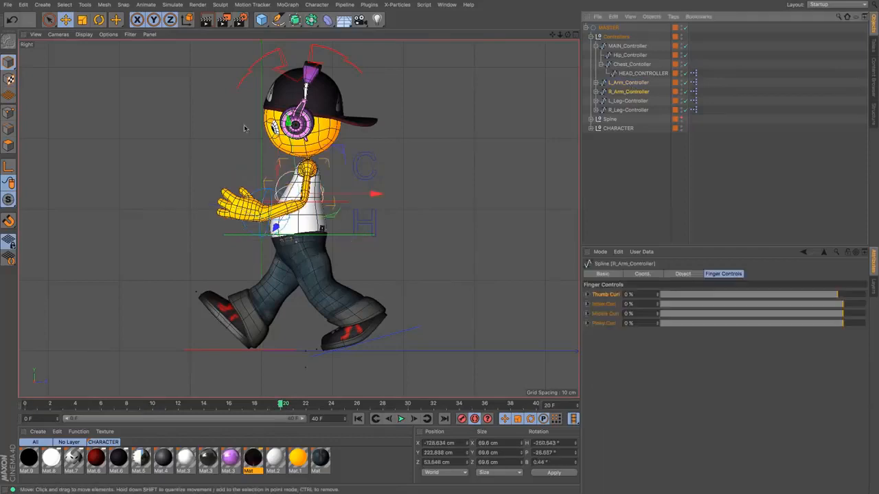
click(65, 19)
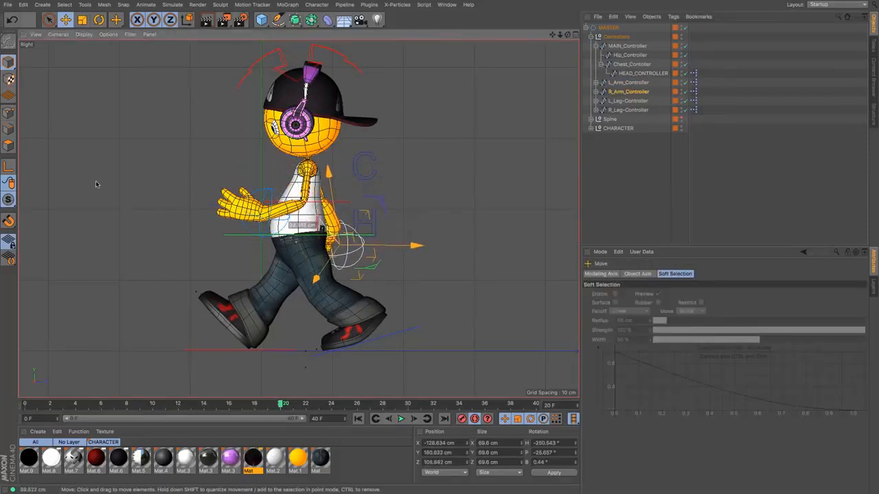
Rotate R_Arm_Controller at frame 20 so the hand trails behind, at about H -332°, P -42°, B -55°
click(99, 19)
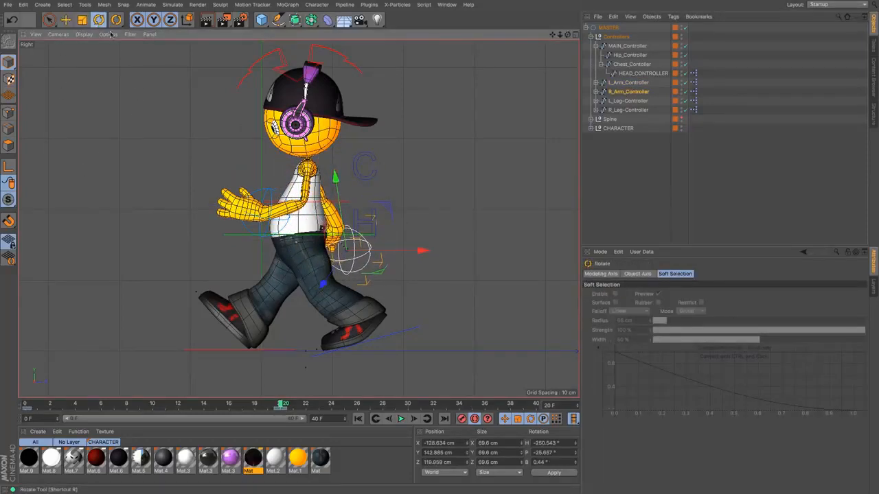
drag(498, 219, 418, 122)
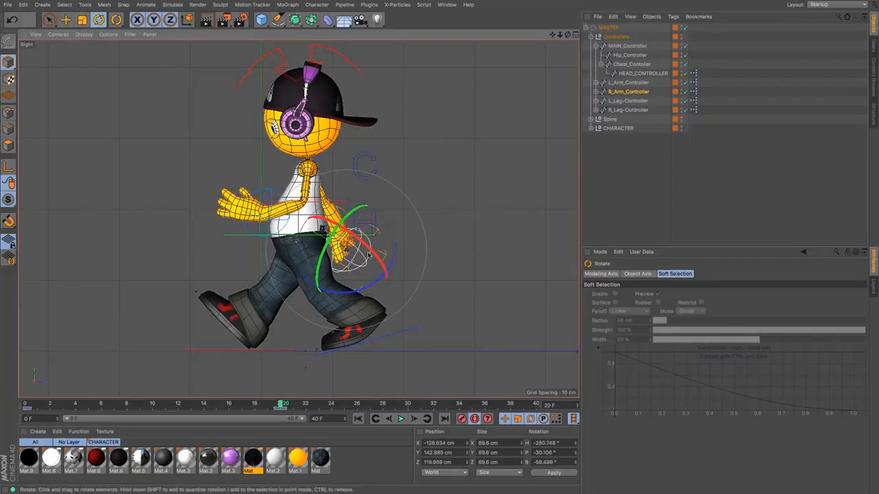
drag(373, 251, 355, 257)
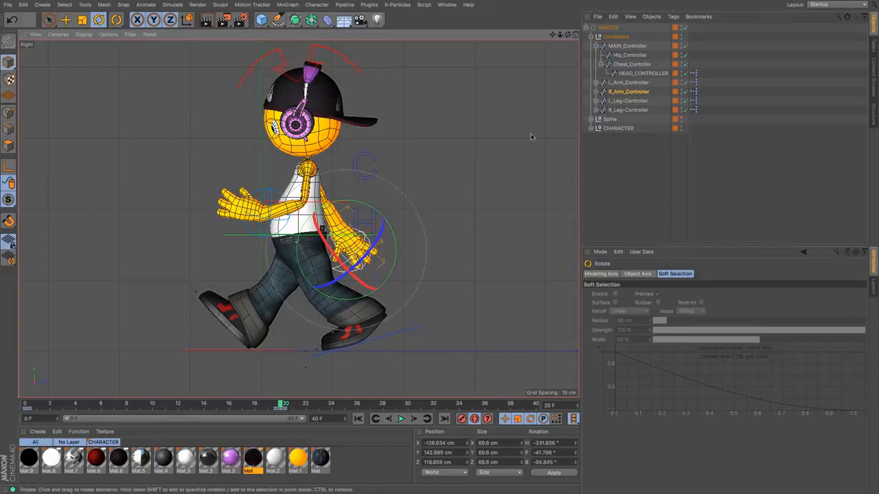
click(622, 82)
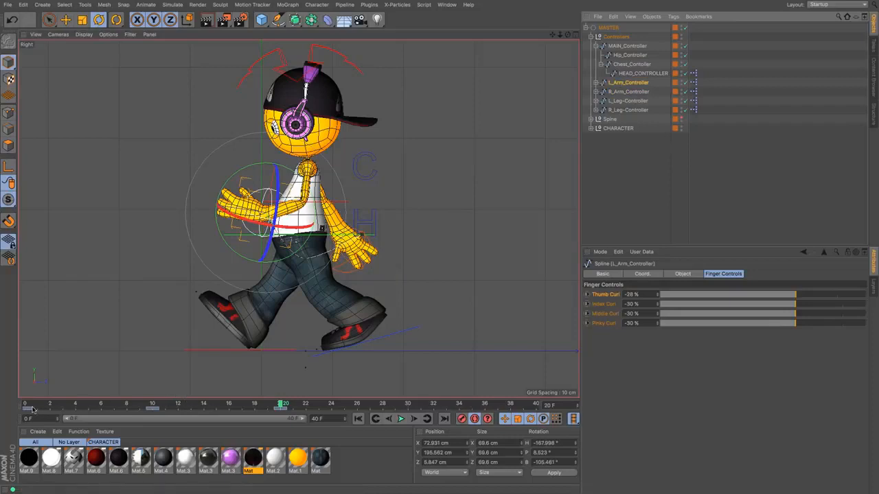
click(29, 405)
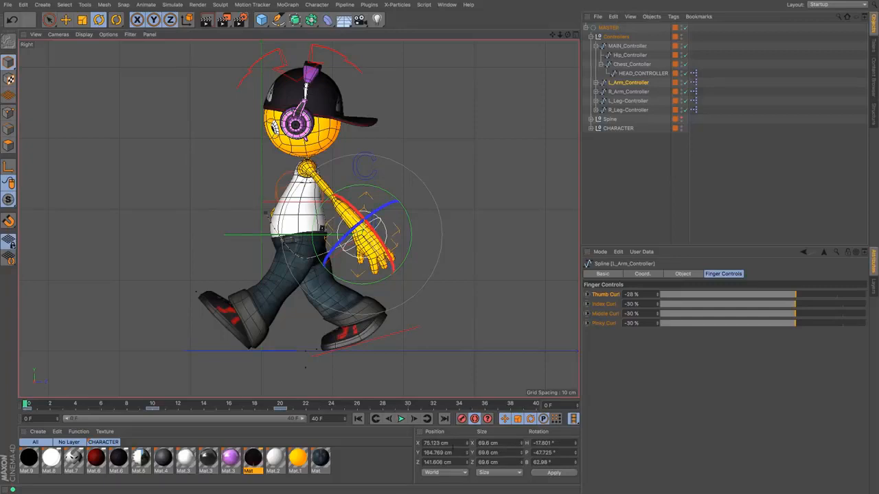
click(628, 92)
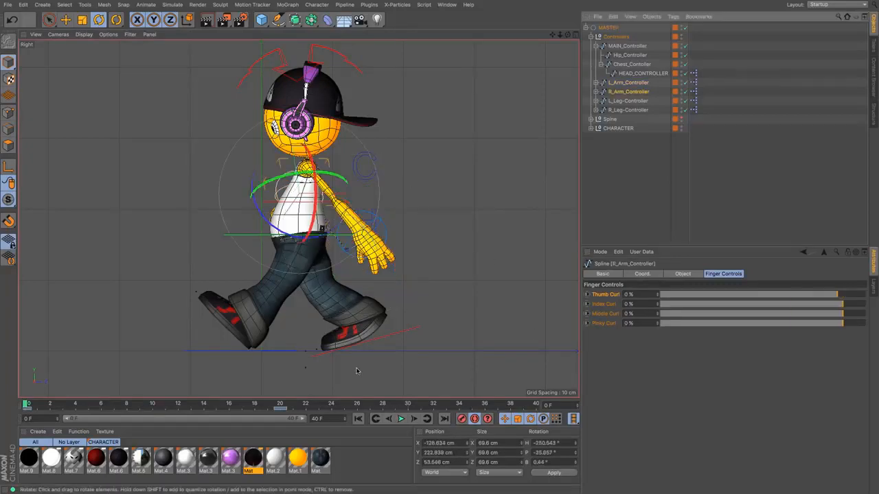
click(280, 406)
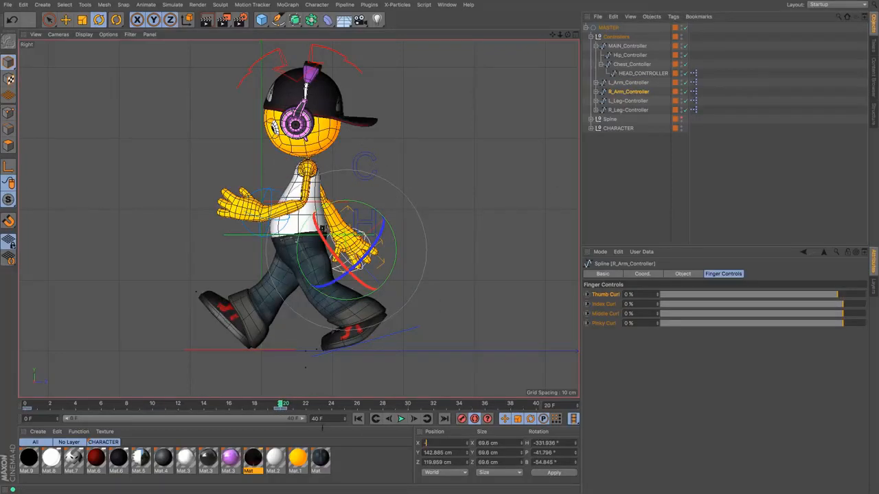
click(322, 429)
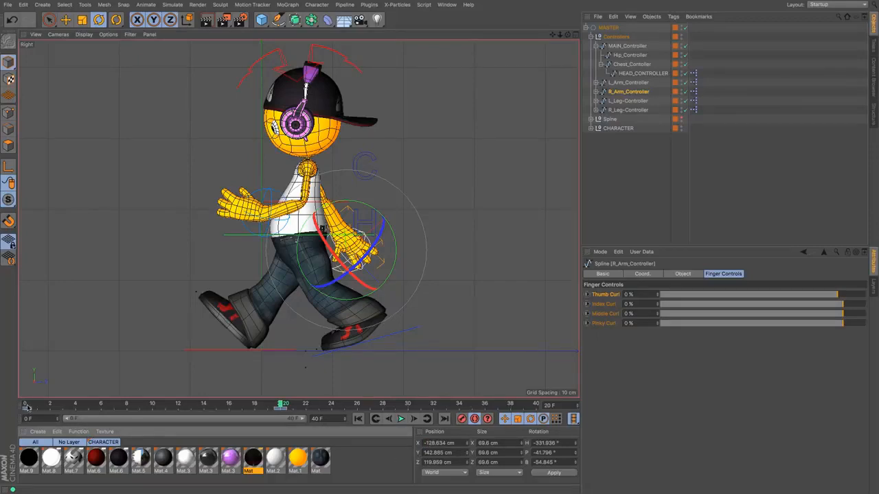
click(26, 406)
drag(26, 407, 2, 394)
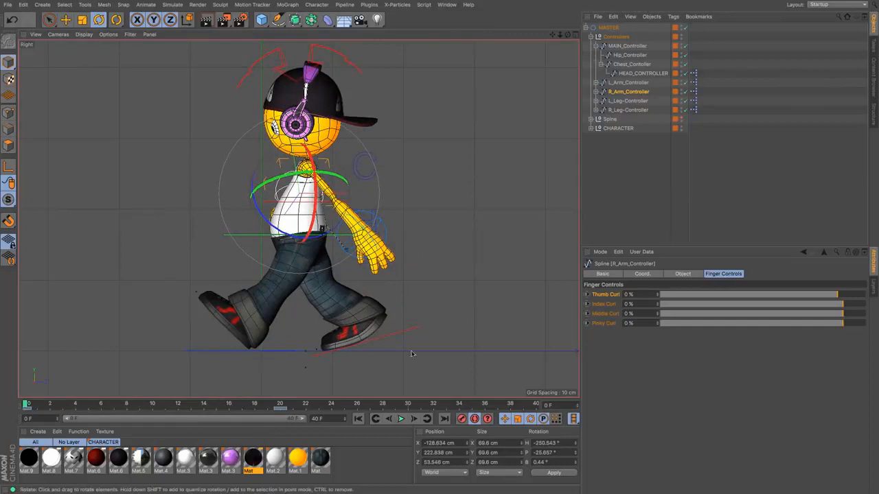
Using L_Arm_Controller's frame 20 position as reference, place R_Arm_Controller at Y 195 cm and Z 5 cm at frame 0
click(280, 405)
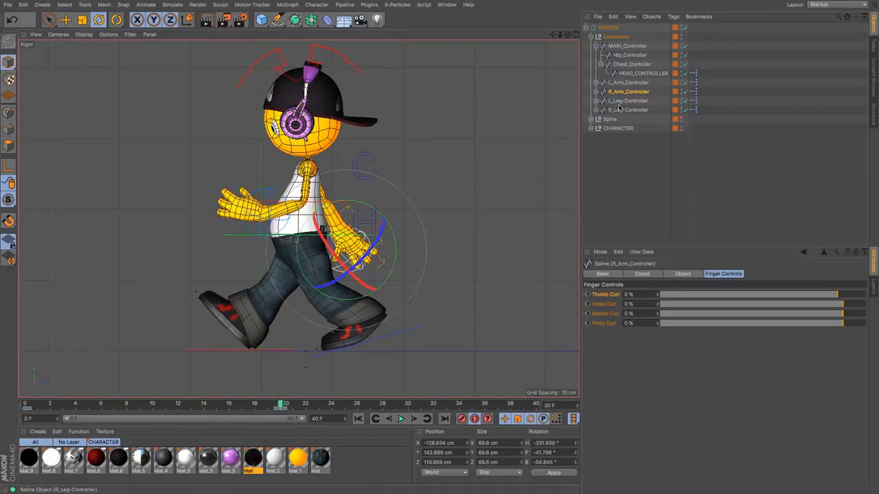
click(624, 83)
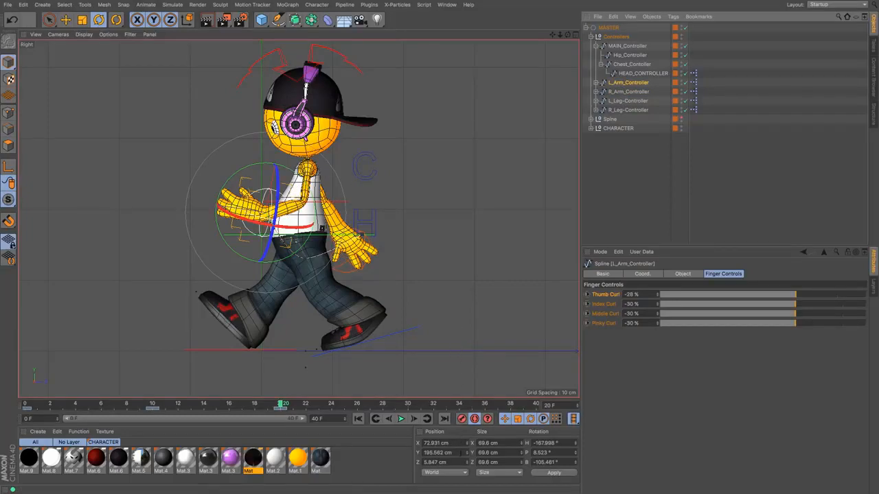
click(627, 91)
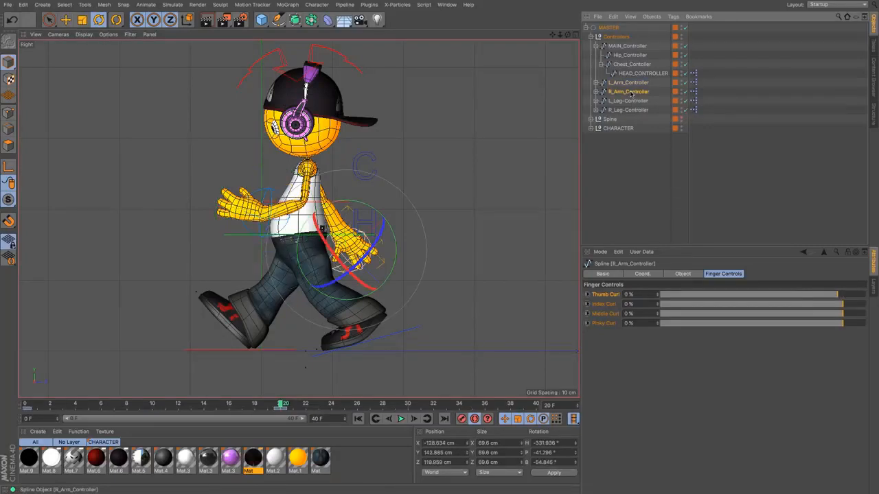
drag(38, 406, 5, 403)
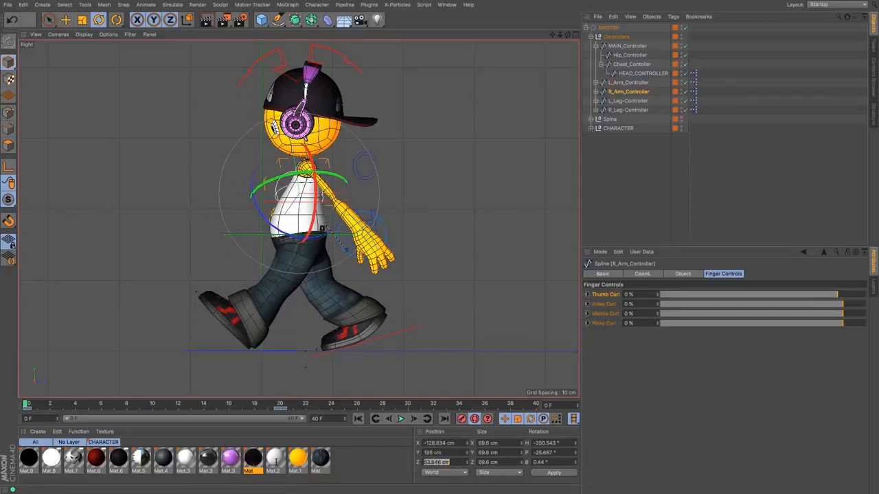
text(5)
key(Return)
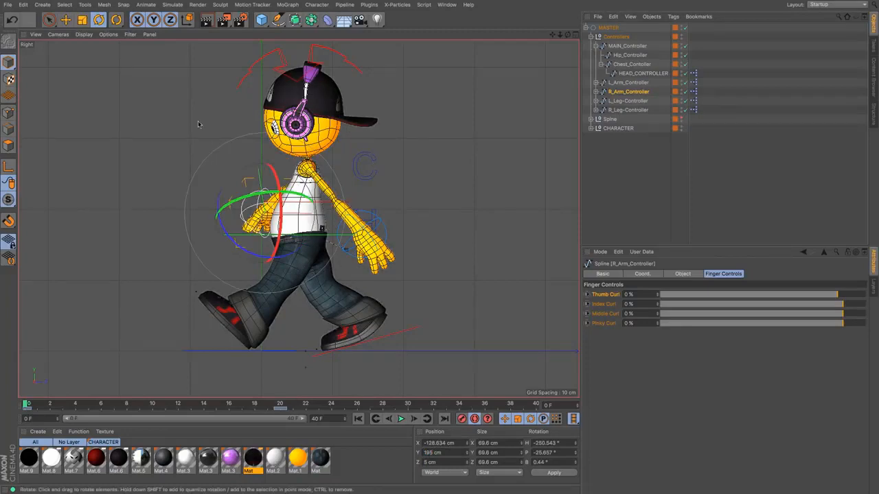
At frame 0, move R_Arm_Controller closer to the body, to about X -69 cm and Y 170 cm, and rotate the hand to point forward
key(F4)
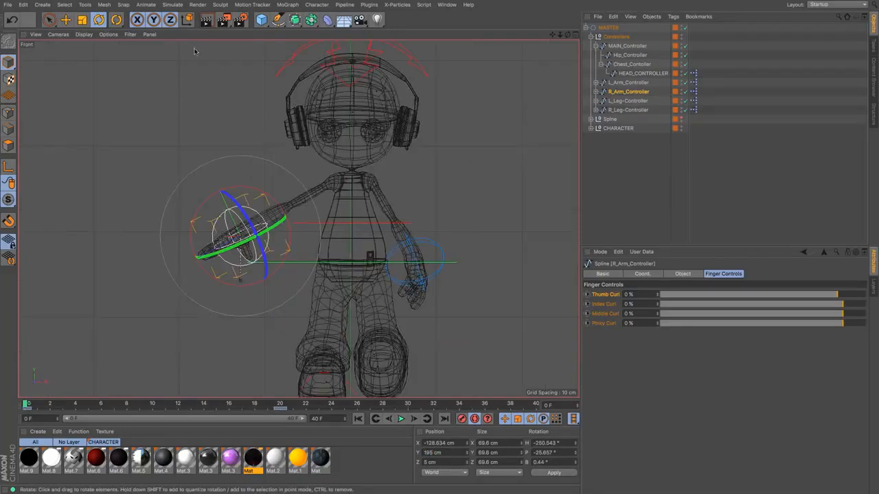
key(e)
drag(109, 168, 140, 176)
click(99, 19)
drag(76, 158, 130, 285)
mouse_move(295, 263)
mouse_down()
mouse_move(257, 254)
mouse_move(270, 258)
mouse_move(267, 218)
mouse_move(250, 210)
mouse_up()
Raise R_Arm_Controller at frame 0 to about Y 194 cm and Z 28 cm, and rotate the hand upward to about P 19°
key(F3)
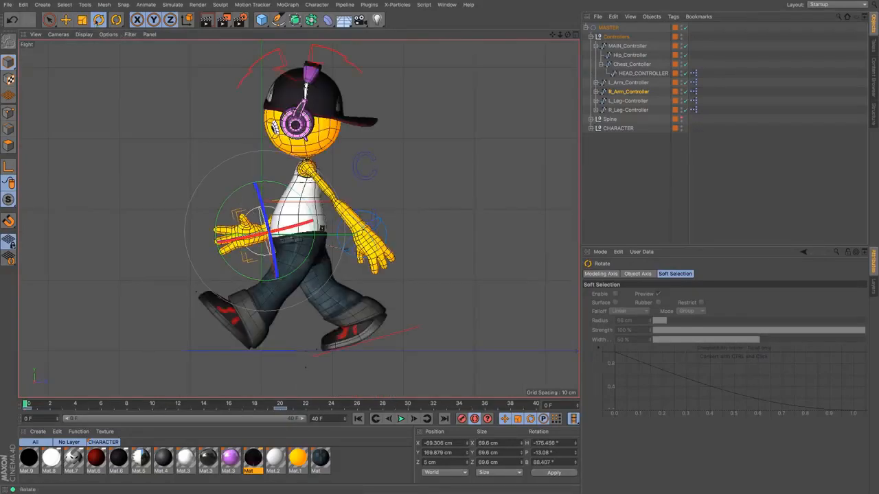
key(e)
drag(70, 85, 85, 71)
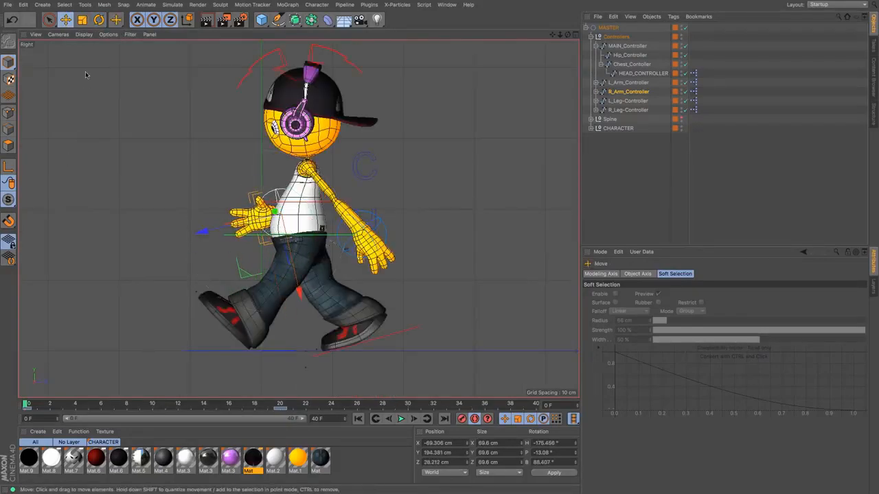
key(r)
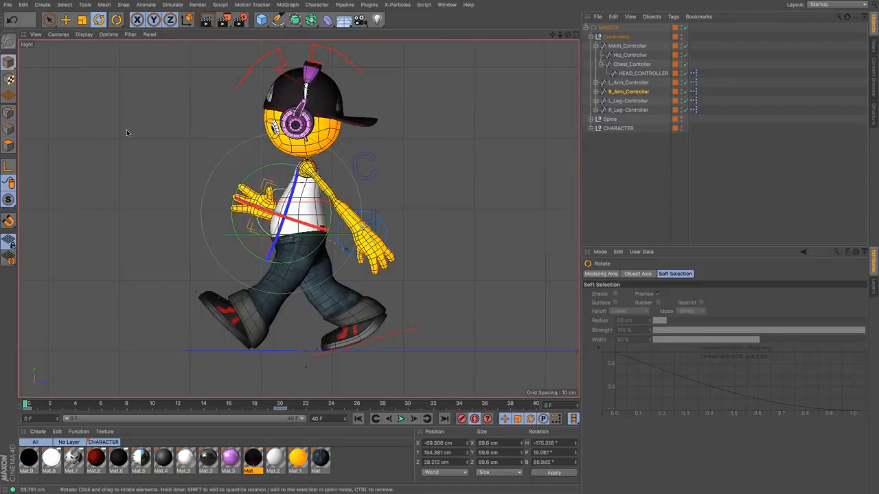
At frame 10, rotate R_Arm_Controller downward to about H -232°, P -57°, B 29°, and move it to about X -72 cm, Y 148 cm
drag(260, 405, 149, 429)
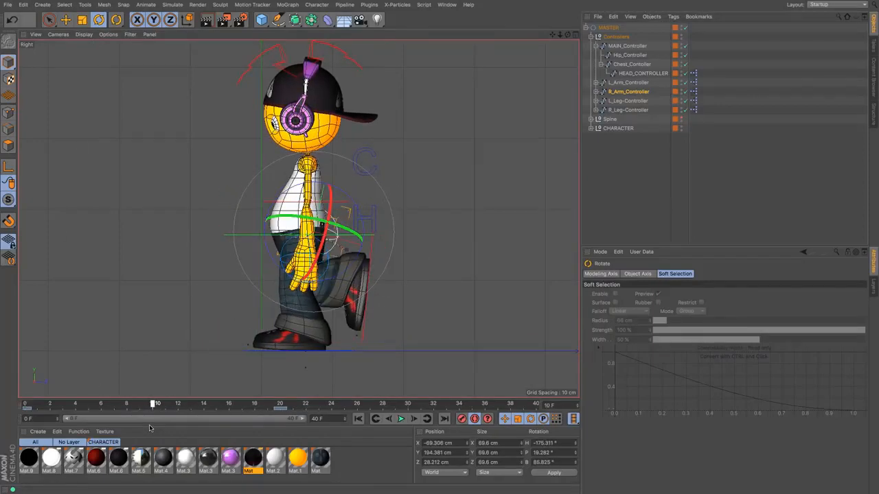
key(F4)
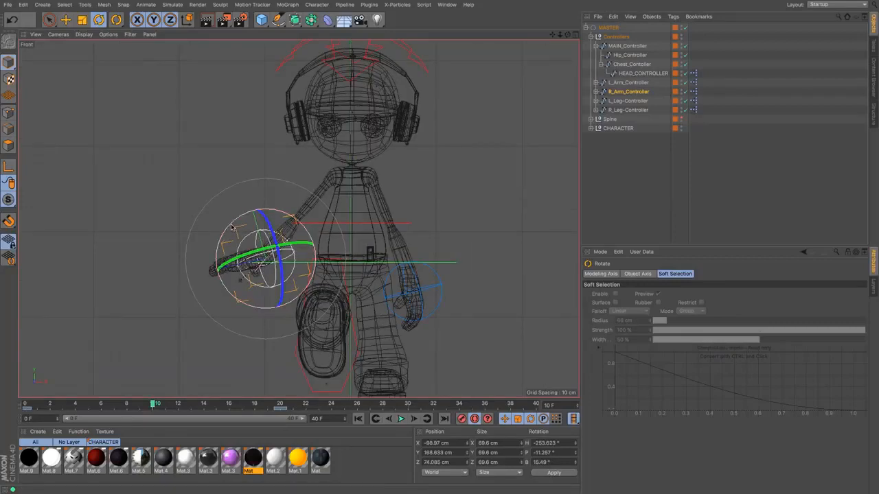
drag(225, 262, 225, 261)
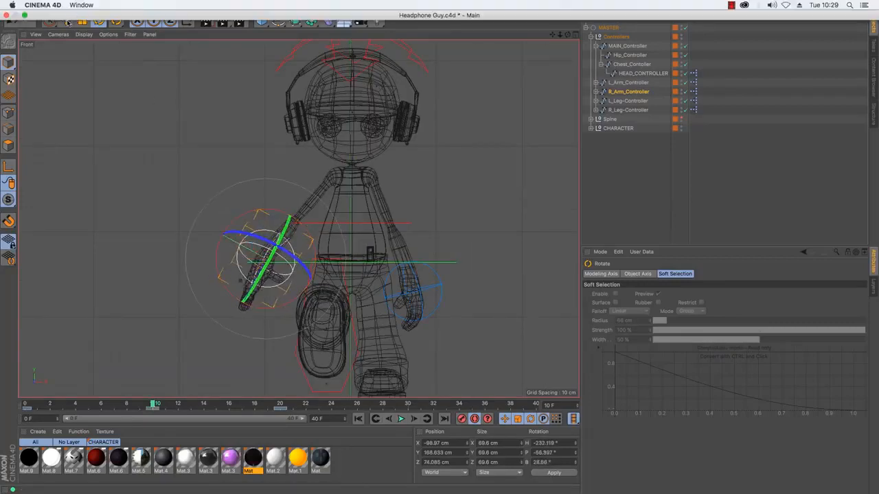
click(65, 19)
drag(69, 68, 90, 93)
key(F1)
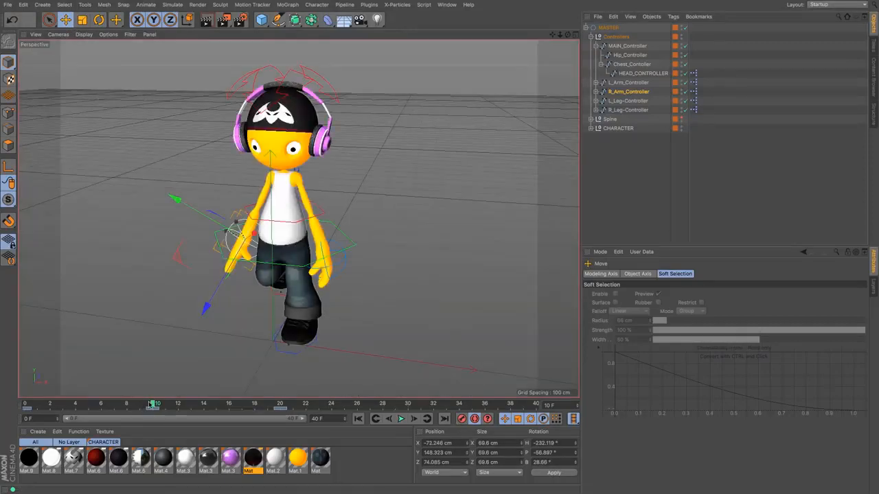
mouse_move(153, 405)
mouse_down()
mouse_move(26, 405)
mouse_move(313, 414)
mouse_move(42, 388)
mouse_move(206, 398)
mouse_move(123, 395)
mouse_move(37, 373)
mouse_move(92, 373)
mouse_move(271, 405)
mouse_move(155, 405)
mouse_up()
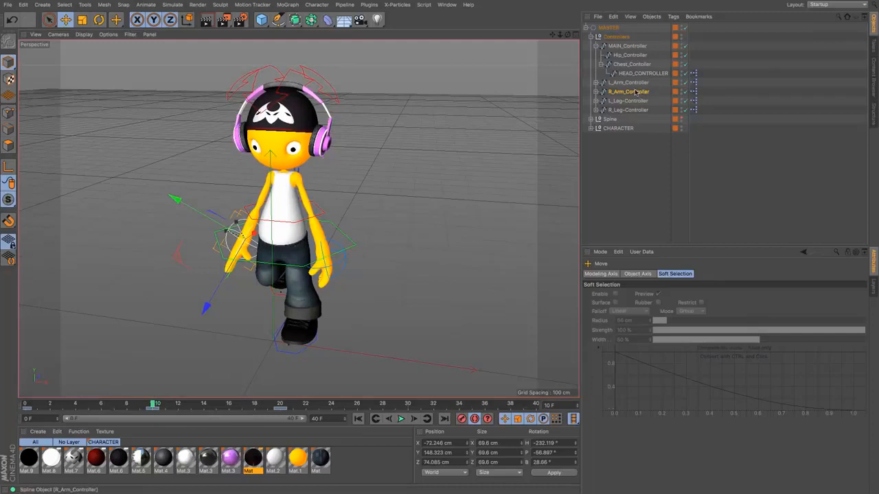
Check L_Arm_Controller's position and rotation values at frames 10 and 0, and play back the walk cycle in the perspective view
key(F3)
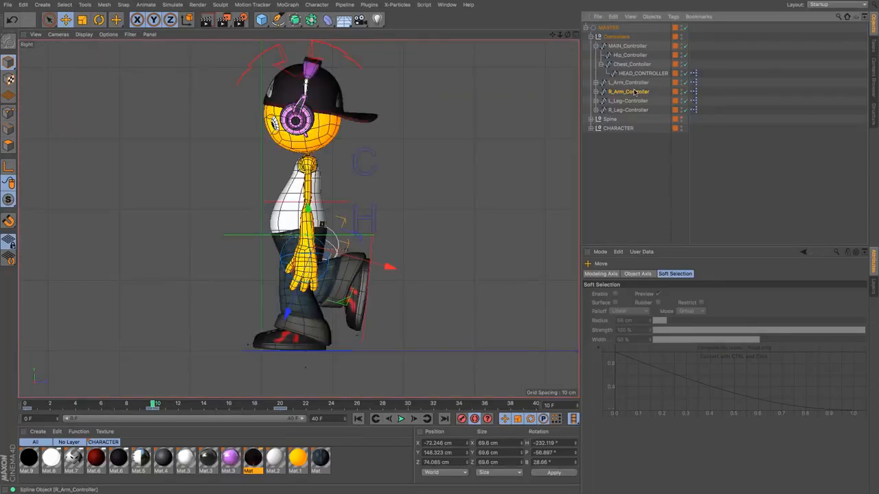
click(625, 83)
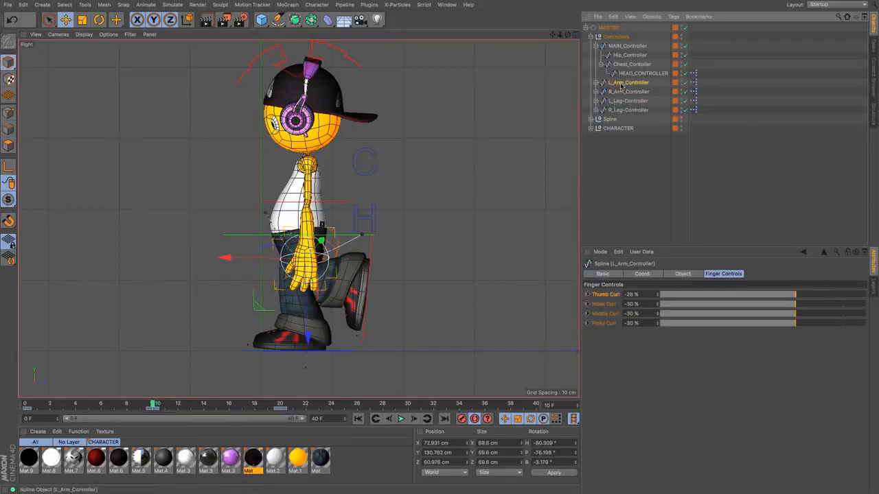
click(641, 274)
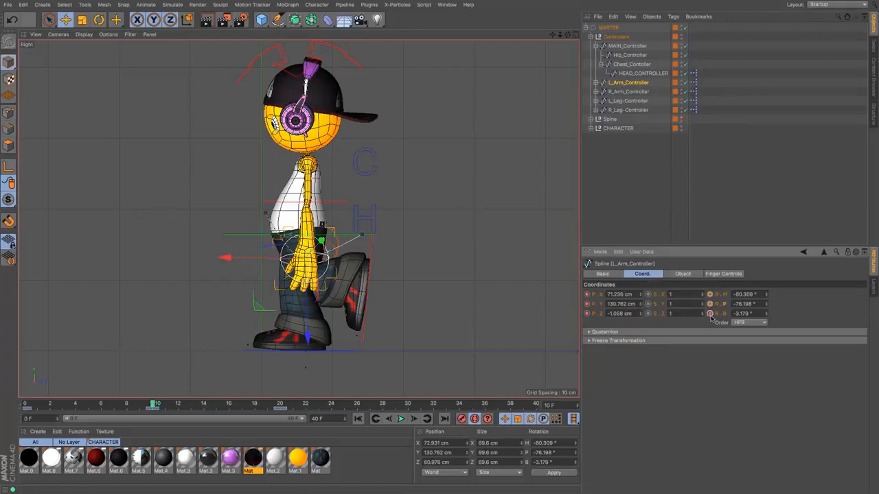
drag(147, 410, 25, 402)
key(F1)
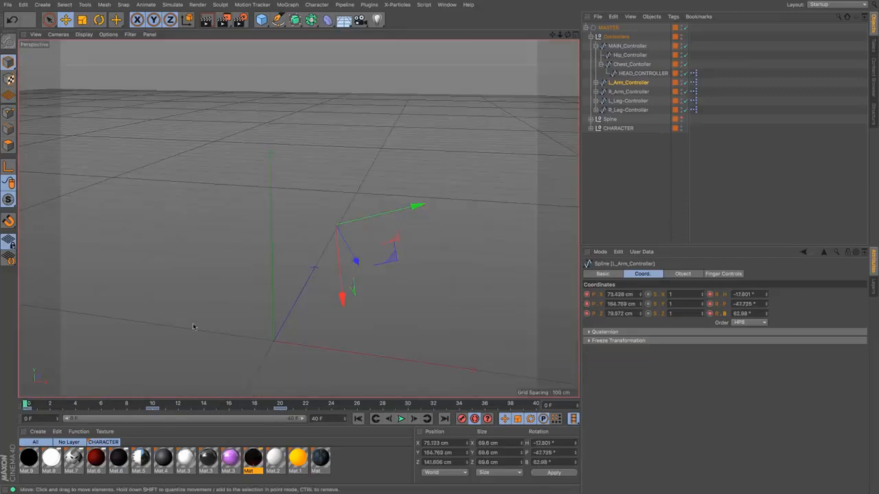
click(402, 419)
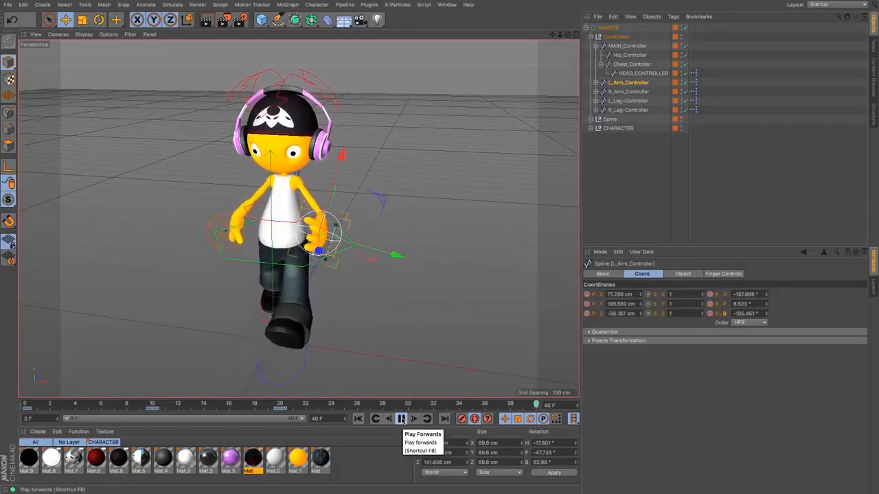
click(402, 420)
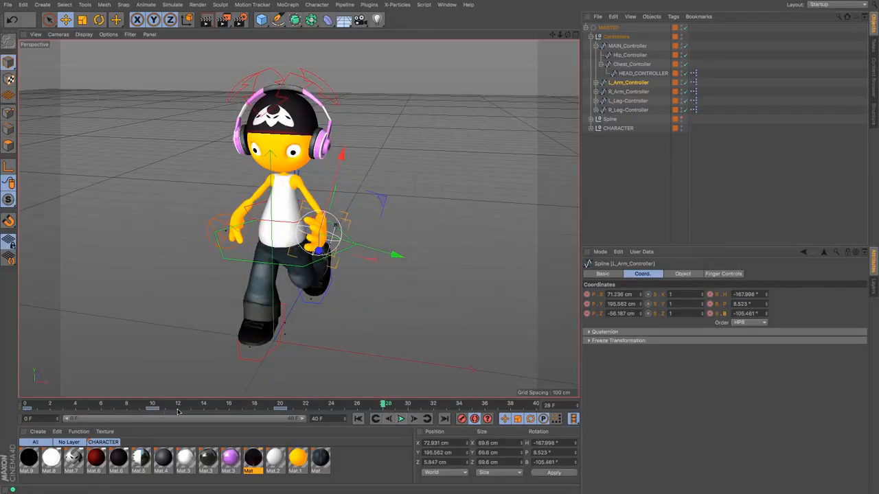
Copy the frame 0 keys of L_Arm_Controller and R_Arm_Controller to frame 40 and play back the animation
click(28, 406)
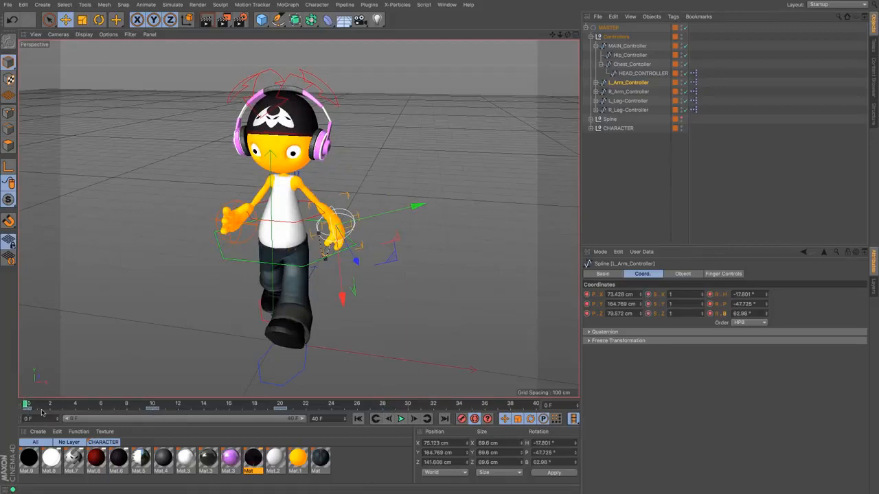
click(25, 408)
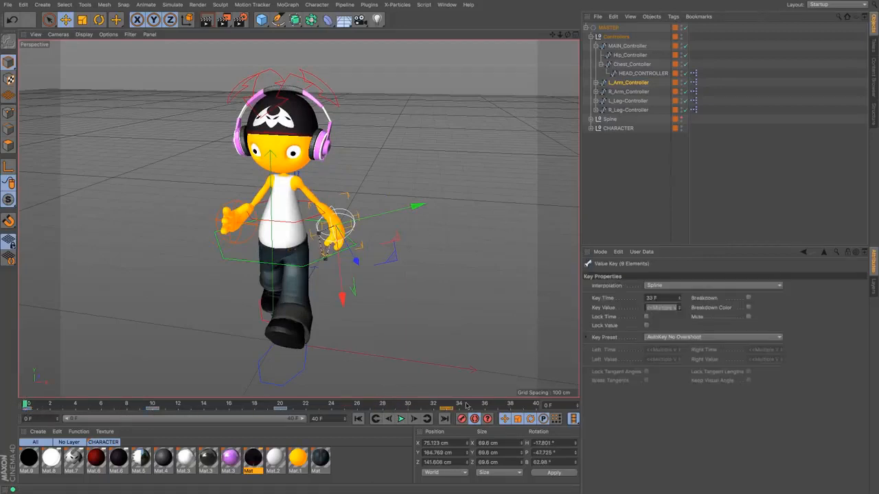
click(631, 93)
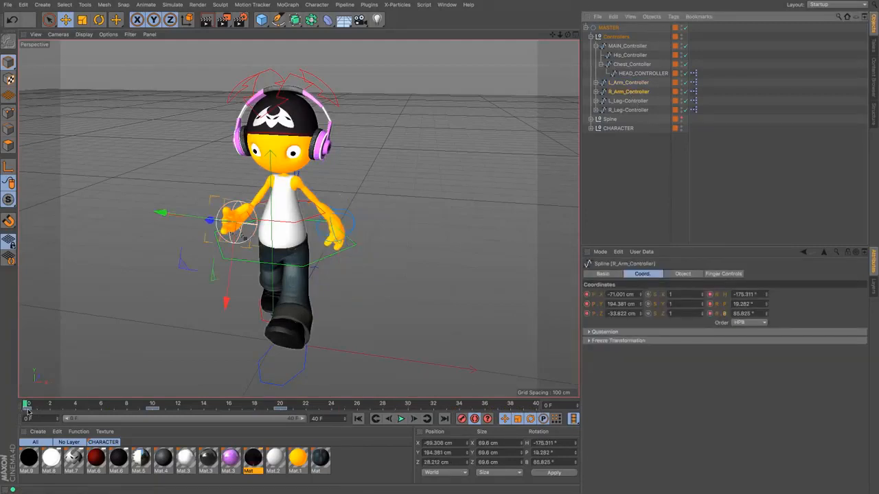
click(26, 409)
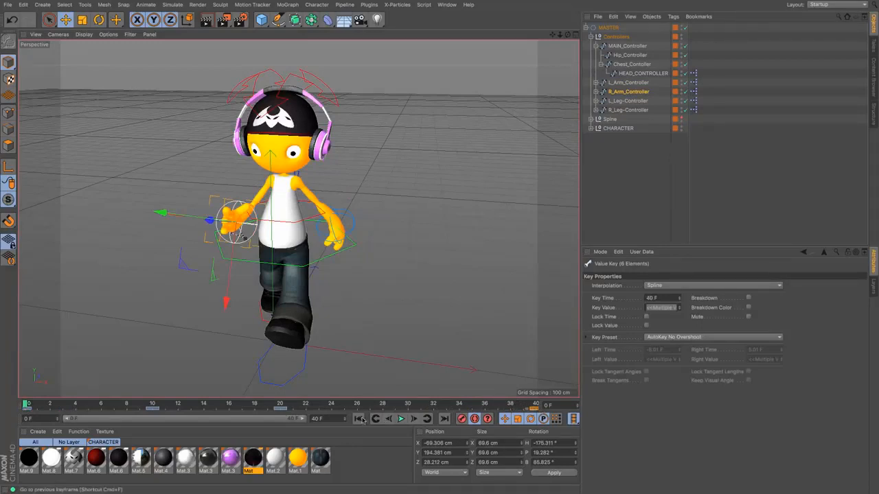
click(401, 419)
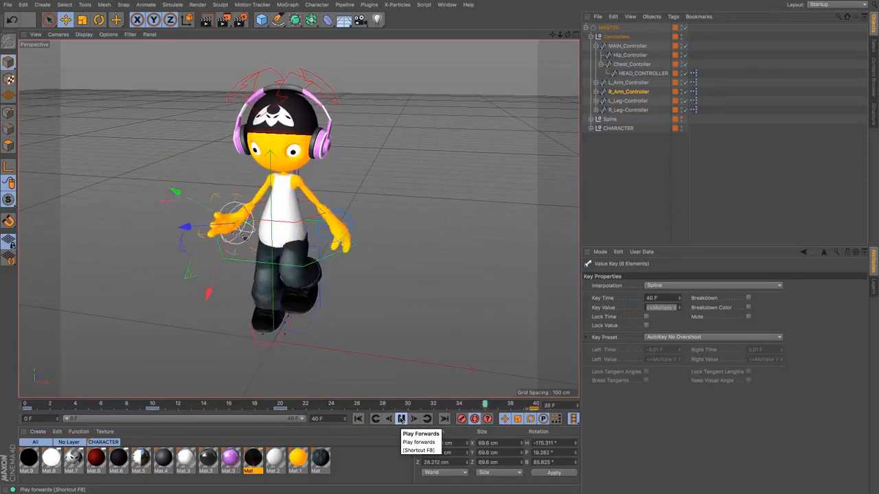
click(401, 419)
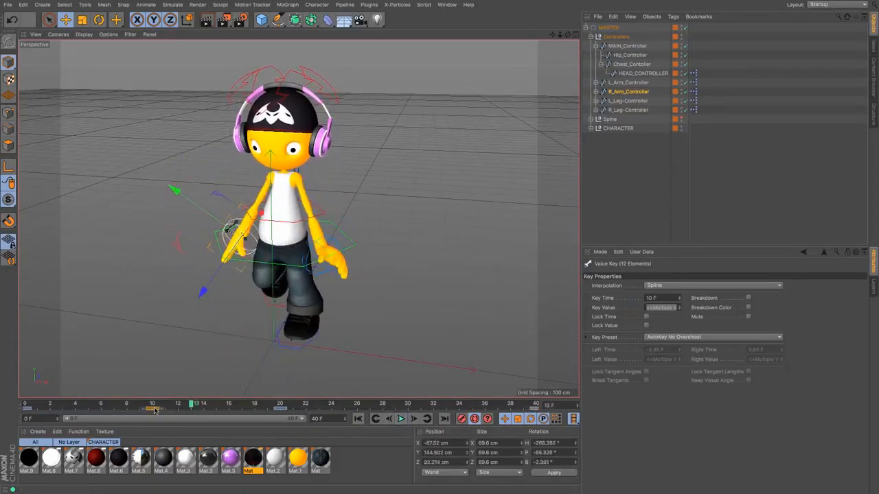
Copy the frame 10 keys of R_Arm_Controller and L_Arm_Controller to frame 30
click(396, 408)
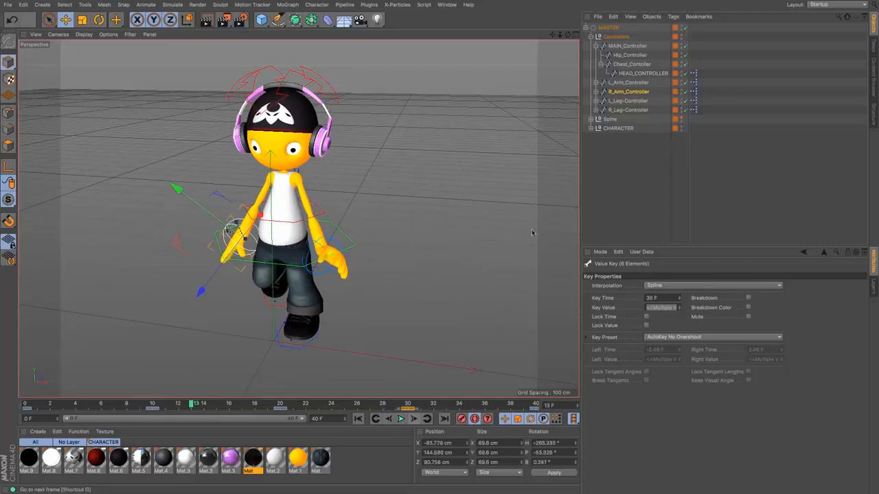
click(619, 83)
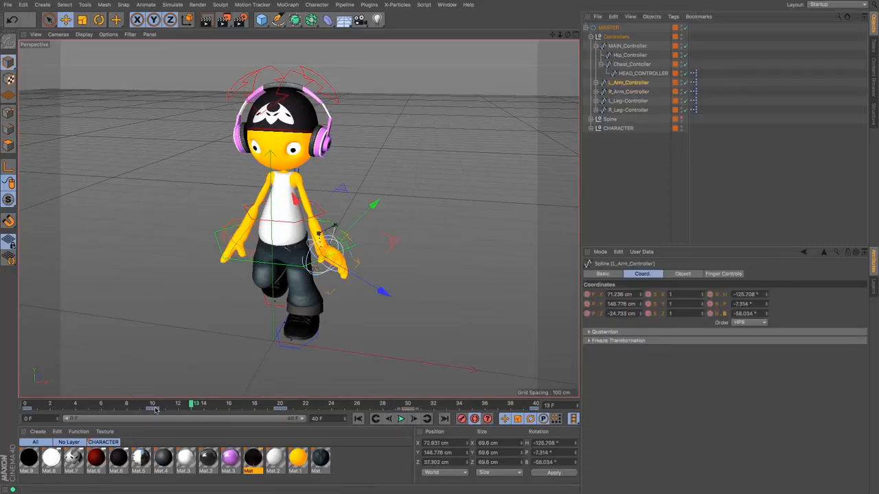
click(154, 409)
ctrl+drag(153, 409, 378, 407)
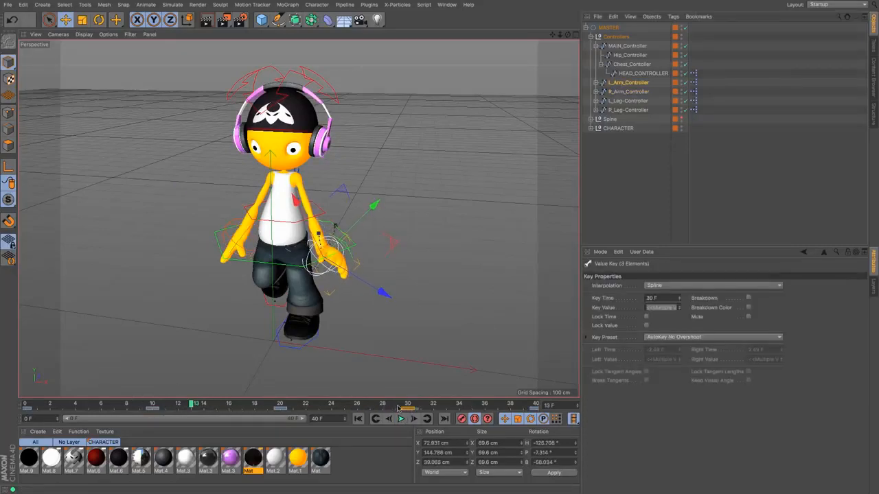
Rotate L_Arm_Controller at frame 10 to about H -119°, P -56°, B -39°, and copy its frame 10 keys to frame 30 again
click(155, 405)
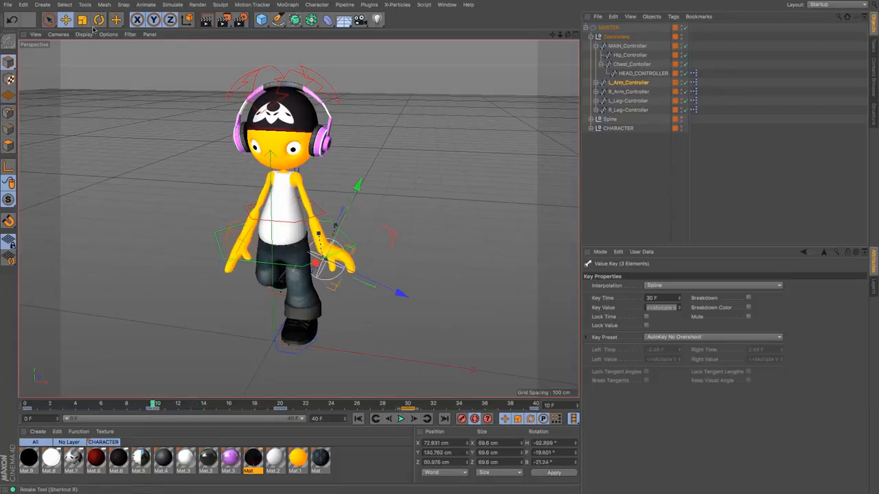
key(r)
drag(361, 227, 376, 259)
click(410, 405)
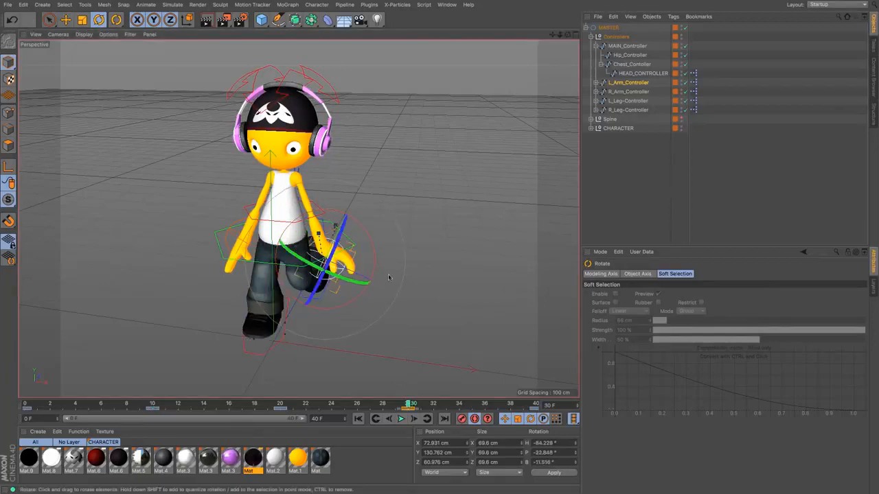
click(152, 409)
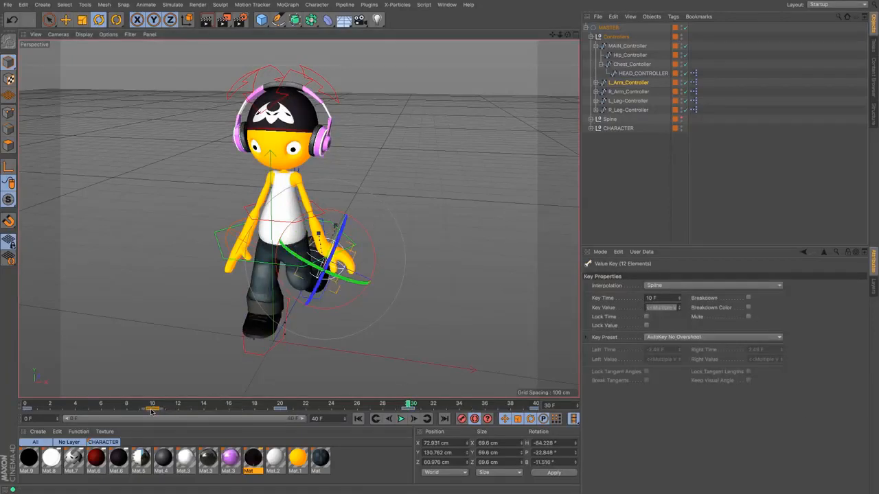
drag(153, 409, 410, 410)
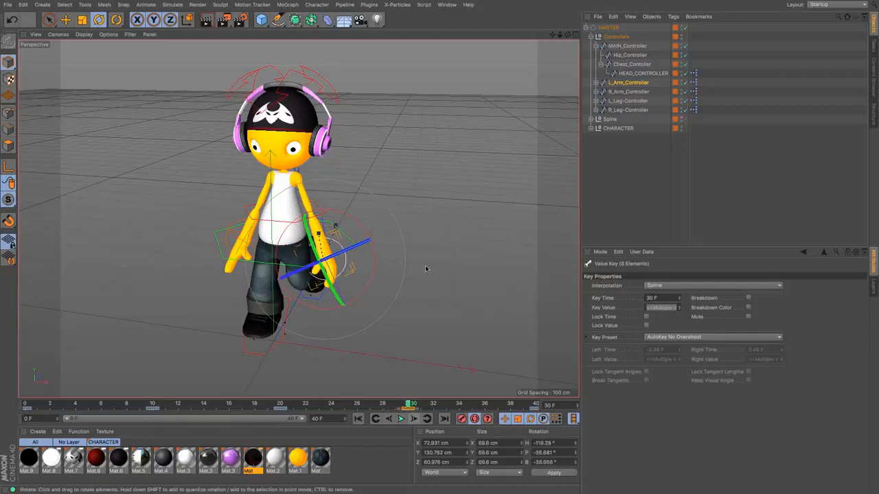
Match R_Arm_Controller's finger curls to the left hand: Thumb Curl -28%, and Index, Middle and Pinky Curl -30%
click(628, 91)
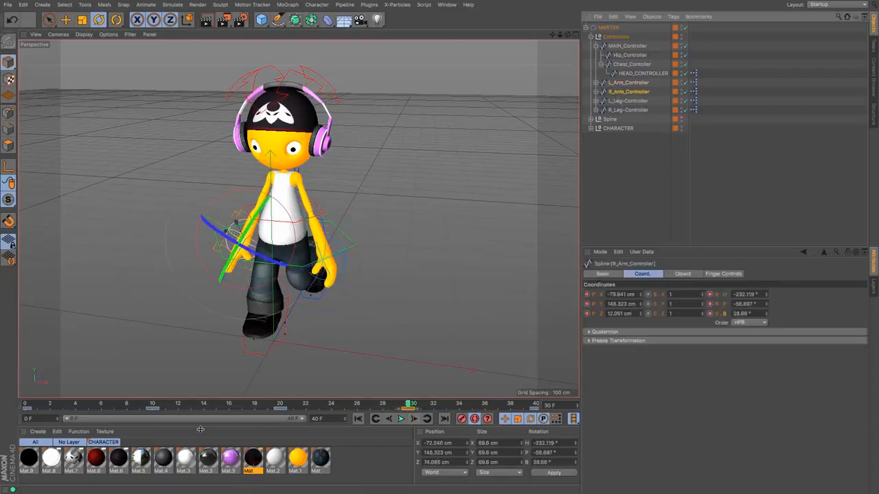
drag(162, 406, 2, 399)
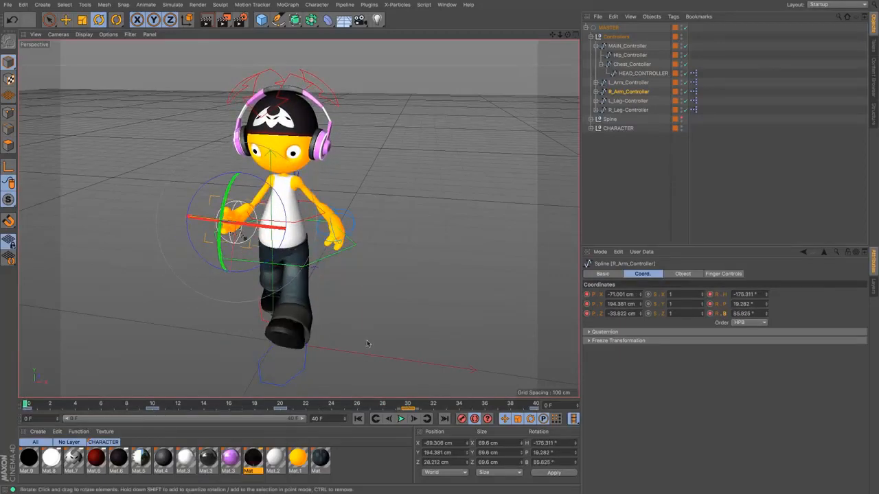
click(725, 274)
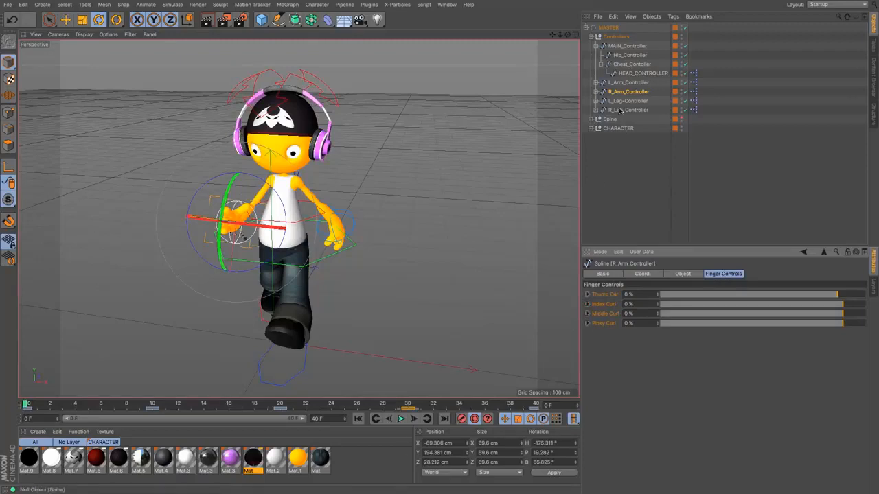
click(625, 83)
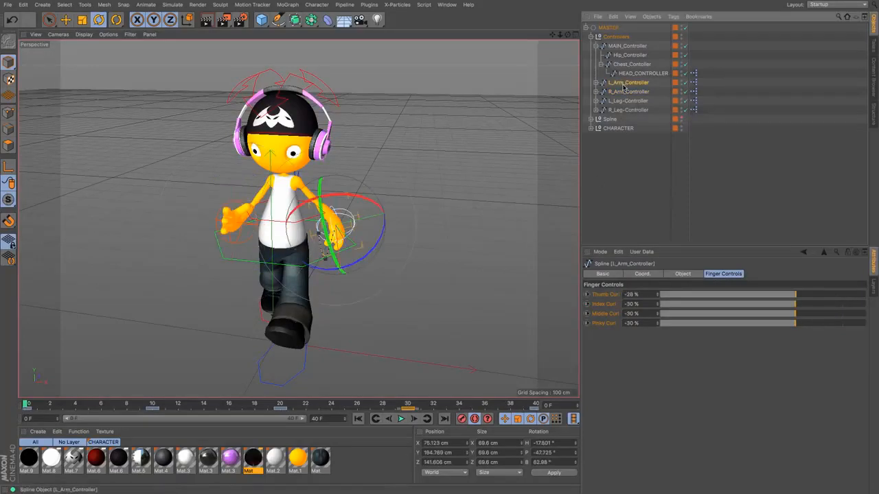
click(625, 92)
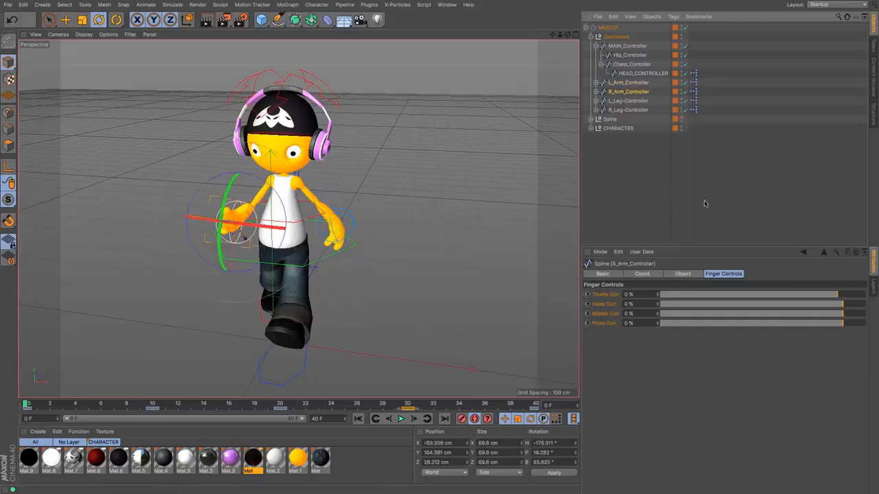
click(801, 296)
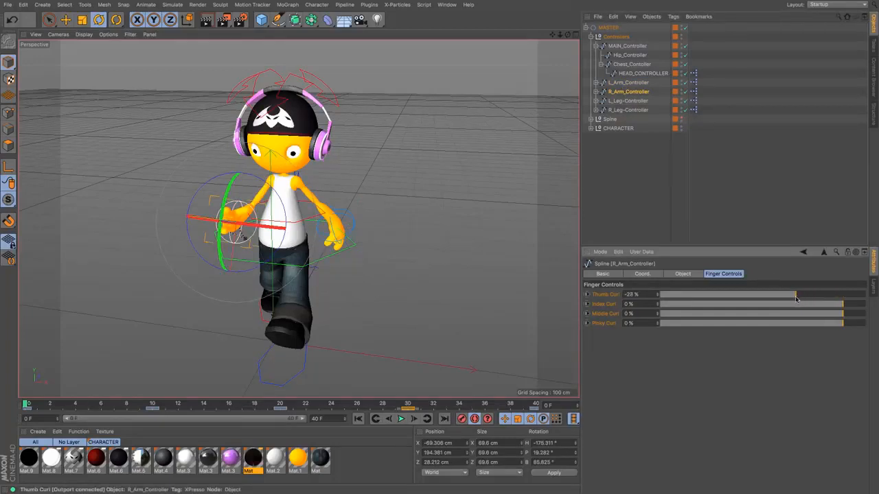
click(794, 304)
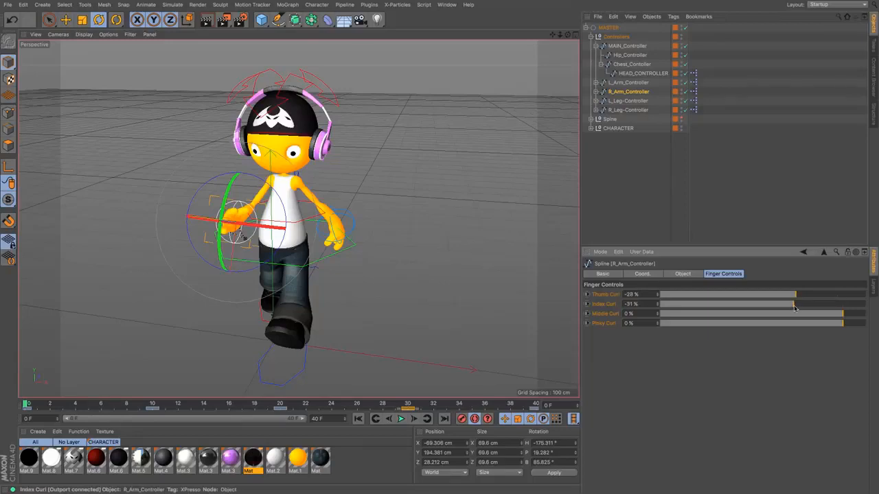
click(794, 305)
click(795, 314)
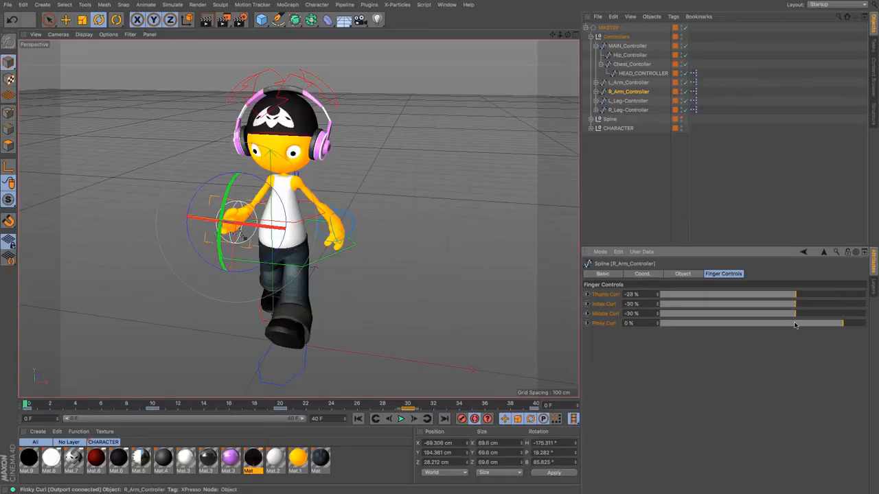
click(795, 324)
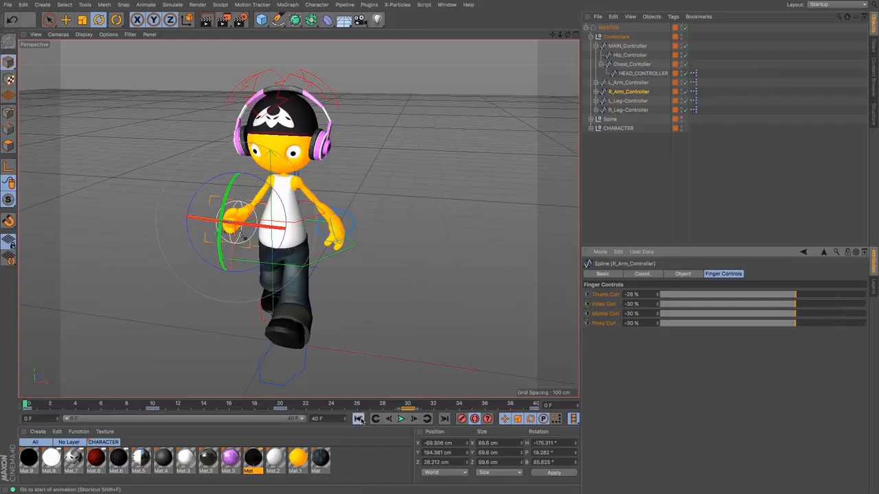
Hide the Controllers group in the viewport and play back the walk cycle
click(639, 182)
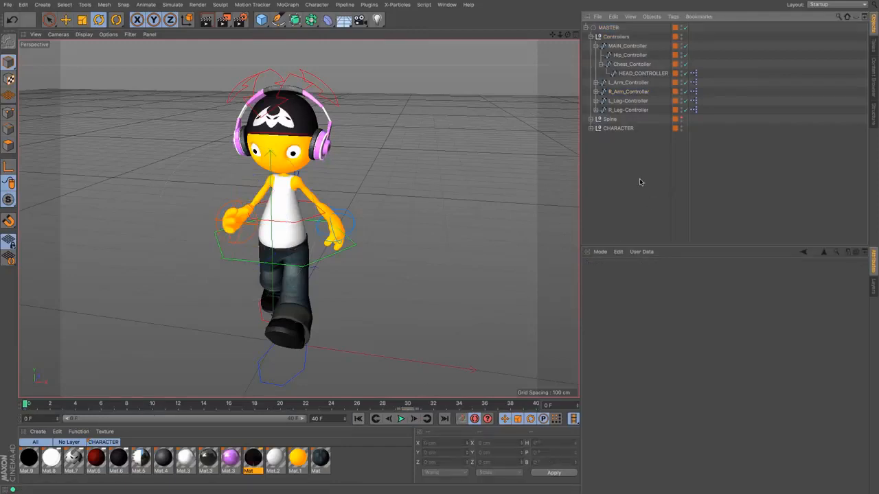
click(681, 28)
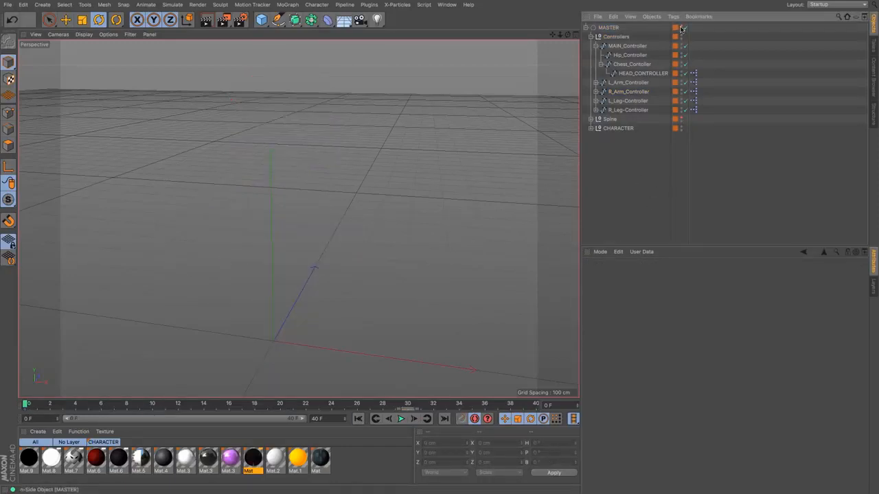
click(680, 27)
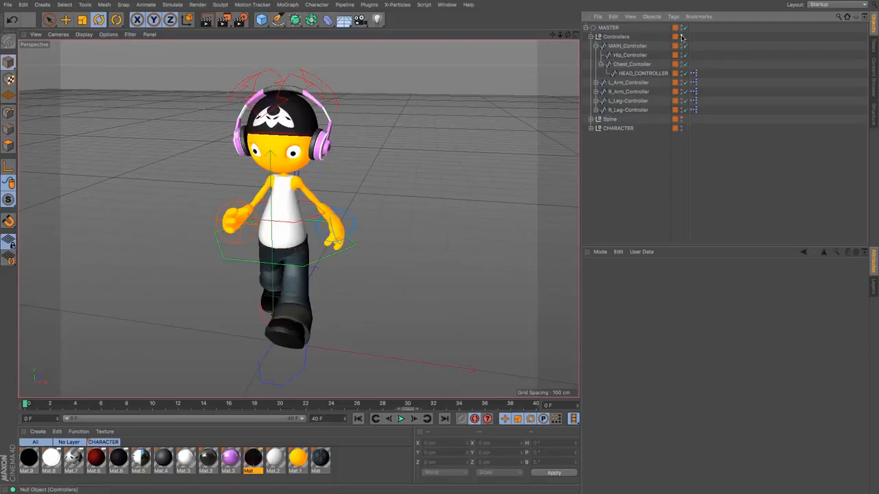
click(681, 36)
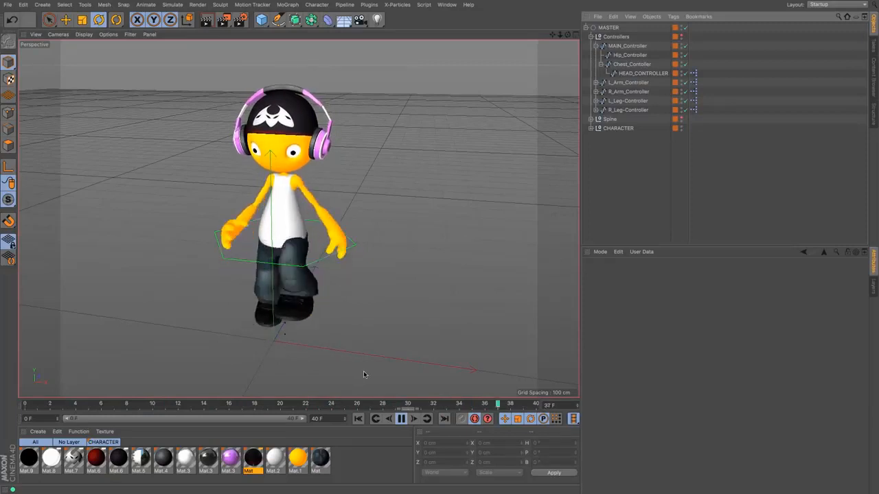
click(400, 419)
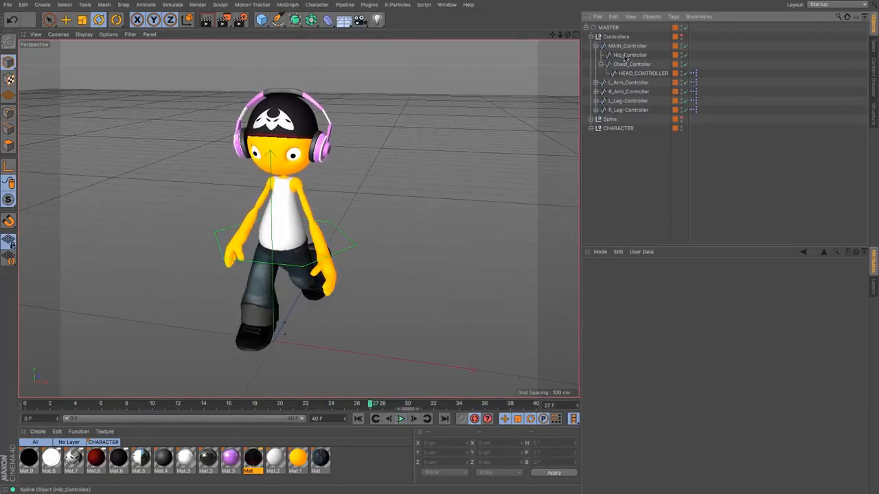
Rotate Chest_Contoller at frame 0 to about H 80°, P 86°, B -80°
click(634, 73)
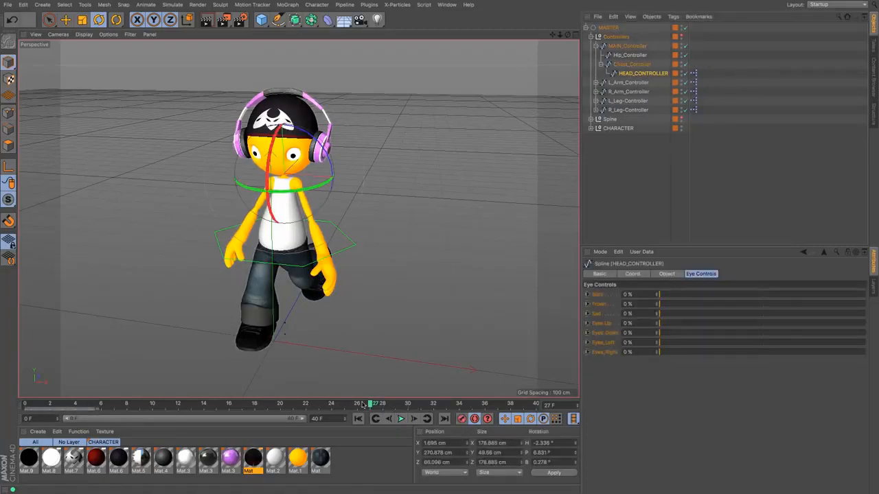
drag(363, 405, 3, 401)
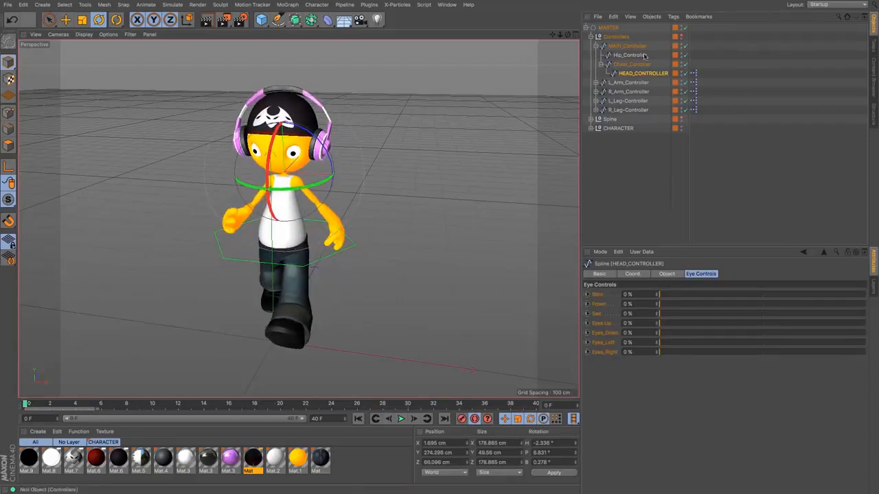
click(625, 65)
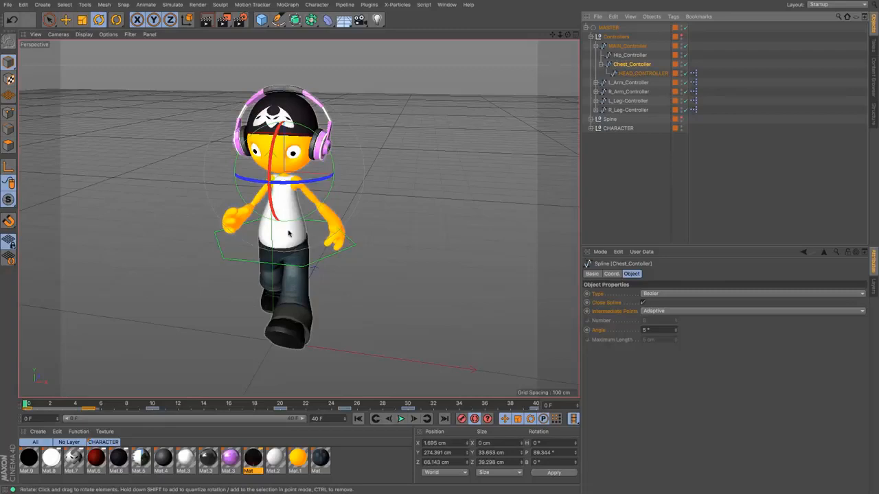
drag(330, 158, 331, 155)
Rotate Chest_Contoller at frame 20 to about H -78°, P 87°, B 78°, and preview the motion
key(ctrl+g)
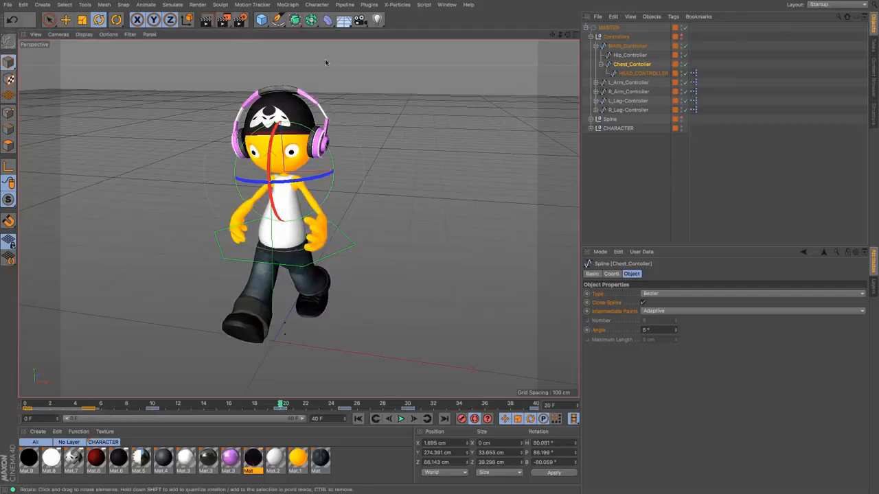
drag(330, 145, 328, 153)
click(128, 404)
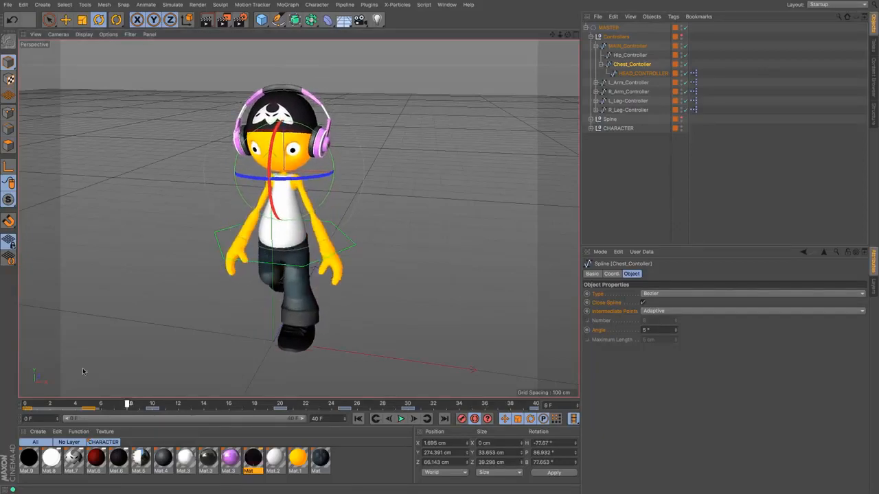
key(F8)
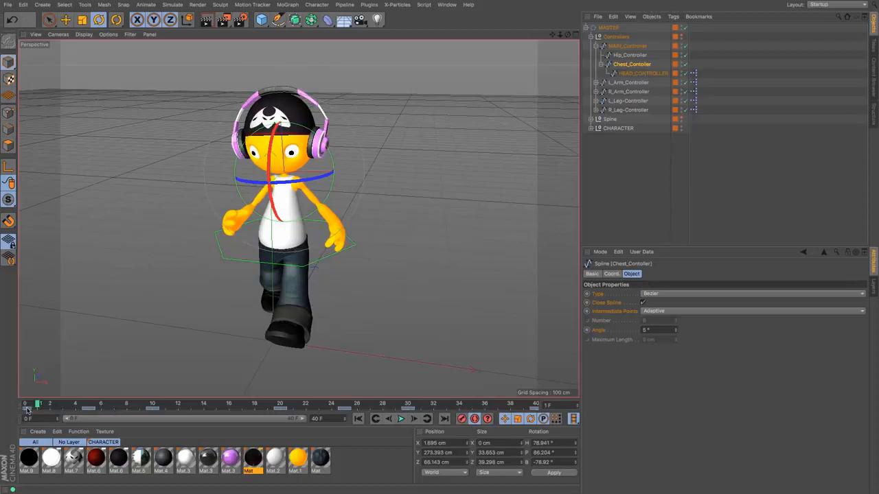
Copy Chest_Contoller's frame 0 keys to frame 40 and play back the animation from the start
click(27, 409)
drag(27, 409, 538, 410)
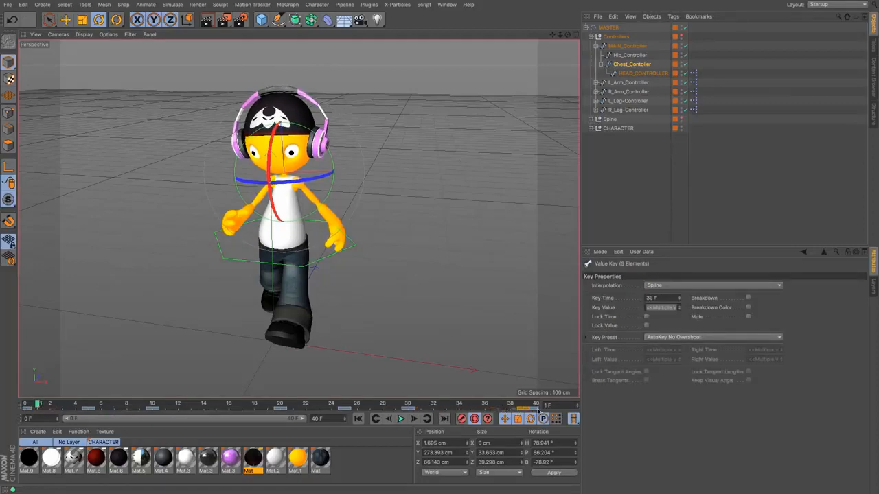
click(357, 419)
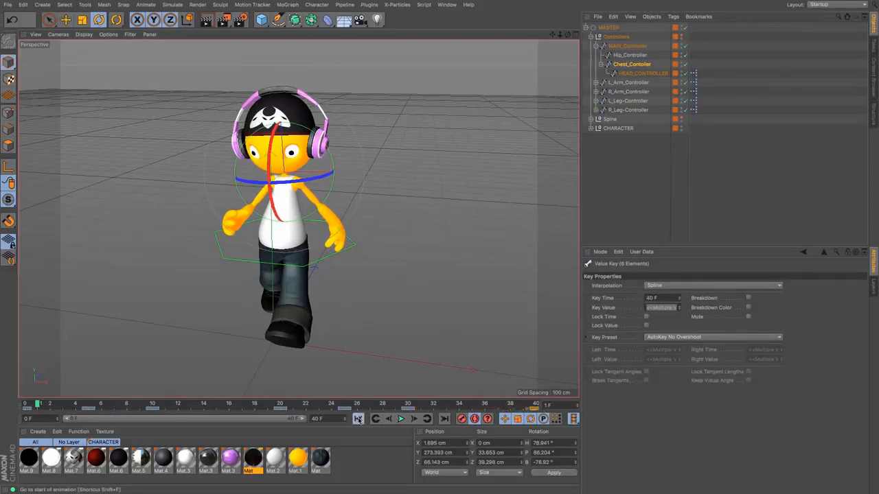
click(402, 420)
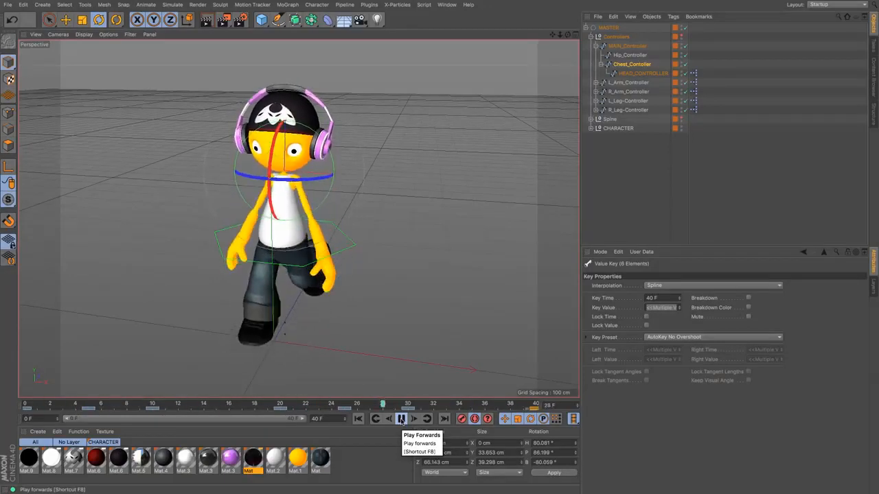
click(401, 419)
Rotate Chest_Contoller at frame 0 to about H 91°, P 86°, B -91°, and copy its frame 0 keys to frame 40 again
drag(400, 408, 25, 405)
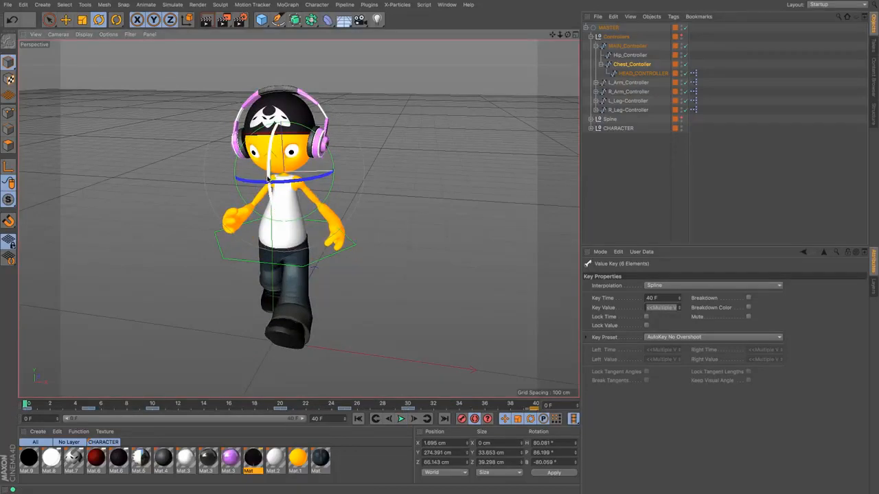
drag(267, 179, 269, 180)
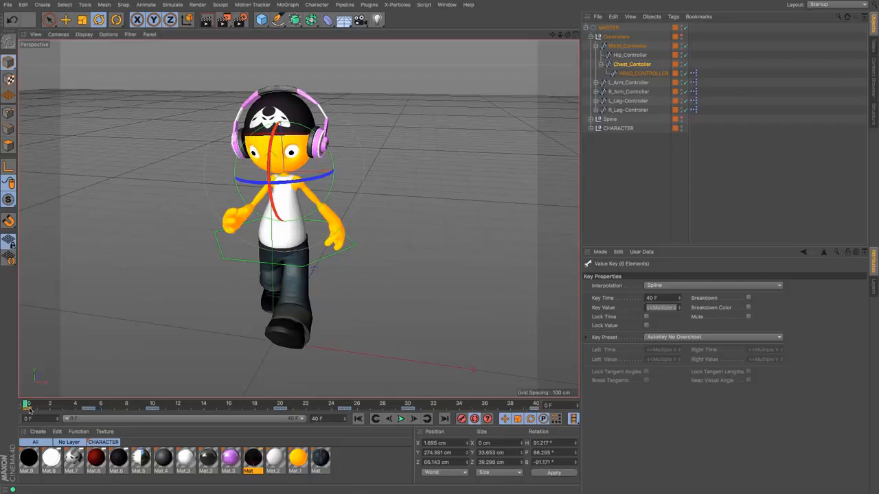
click(49, 407)
drag(536, 405, 537, 406)
Rotate Chest_Contoller at frame 20 to about H -114°, P 87°, B 115°
click(282, 405)
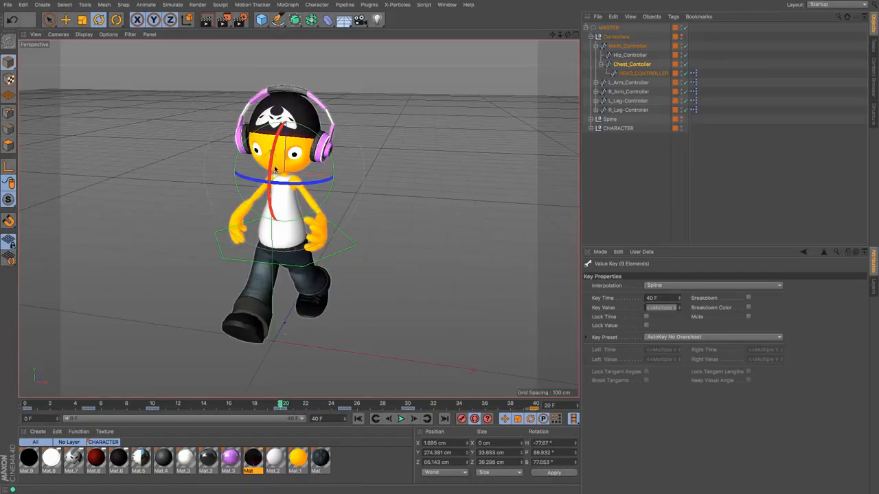
drag(271, 168, 271, 170)
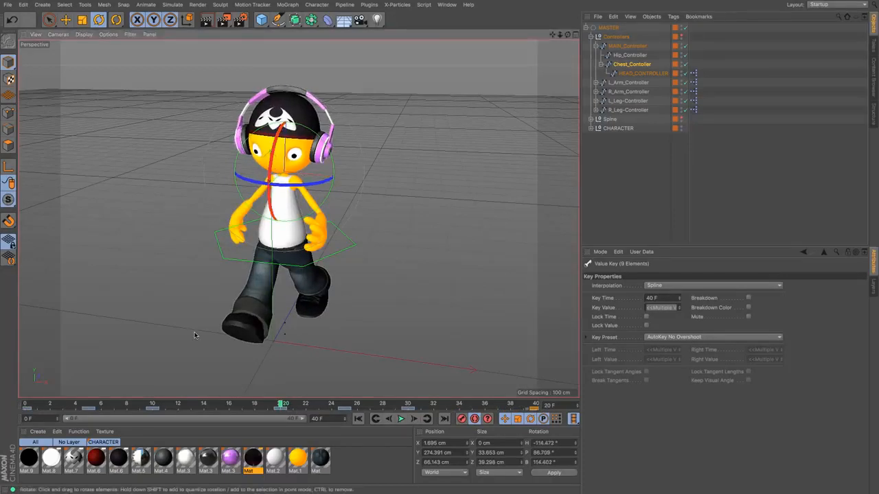
Lean Chest_Contoller slightly back at frames 10 and 30, and play back the walk cycle with nothing selected
click(154, 405)
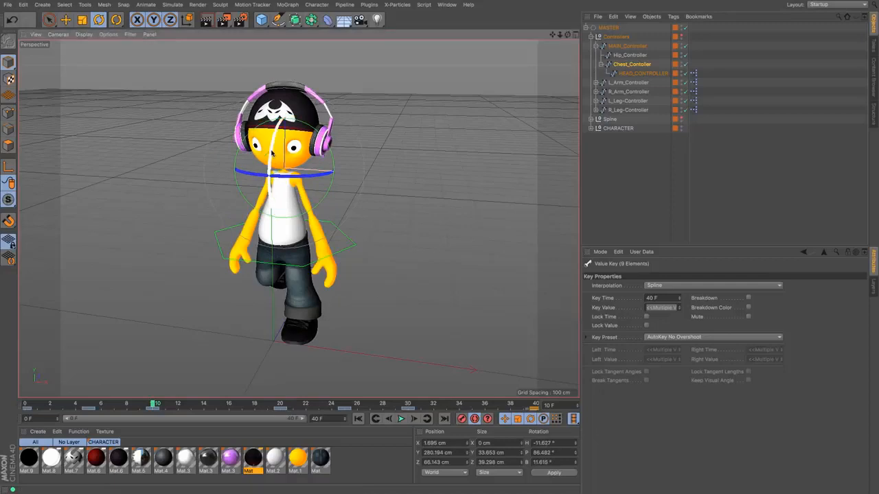
drag(272, 152, 281, 162)
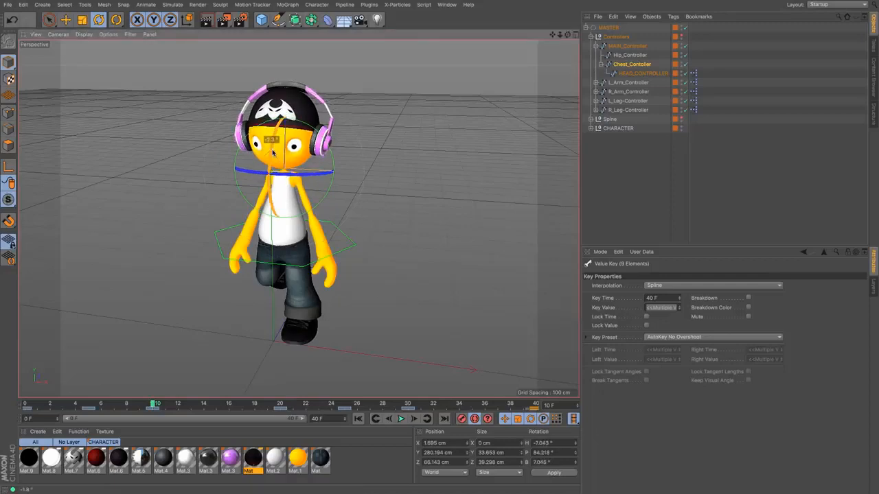
click(406, 403)
drag(282, 163, 283, 173)
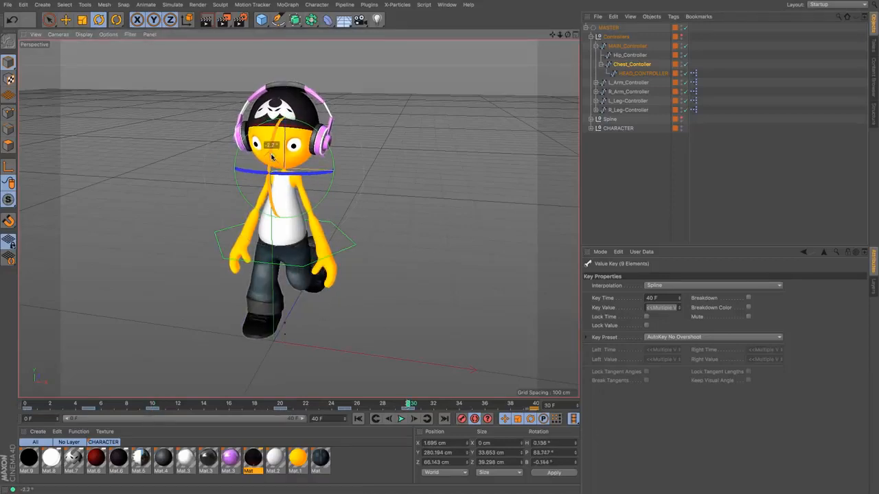
click(358, 419)
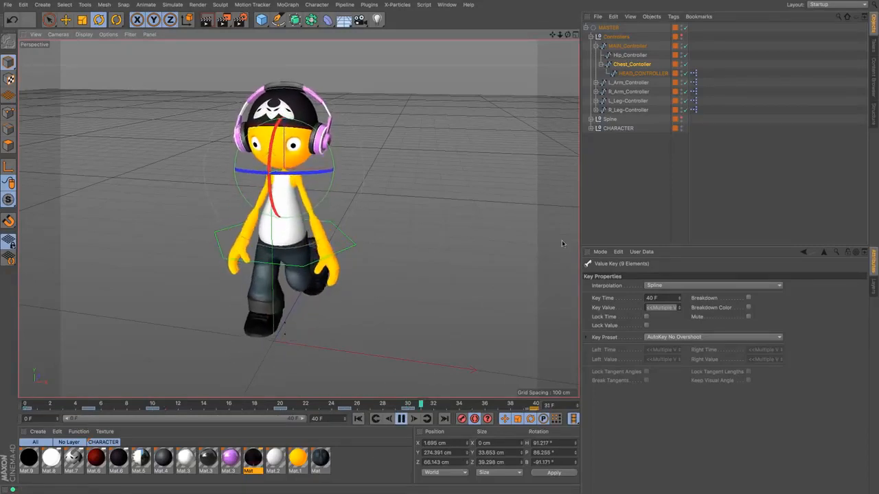
click(584, 228)
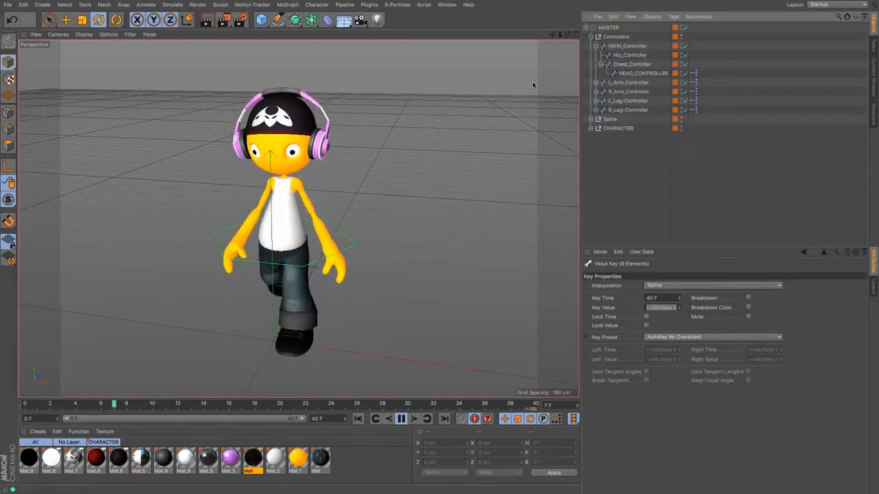
Twist Chest_Contoller at frame 0 to about B -84° and copy its frame 0 keys to frame 40
click(631, 64)
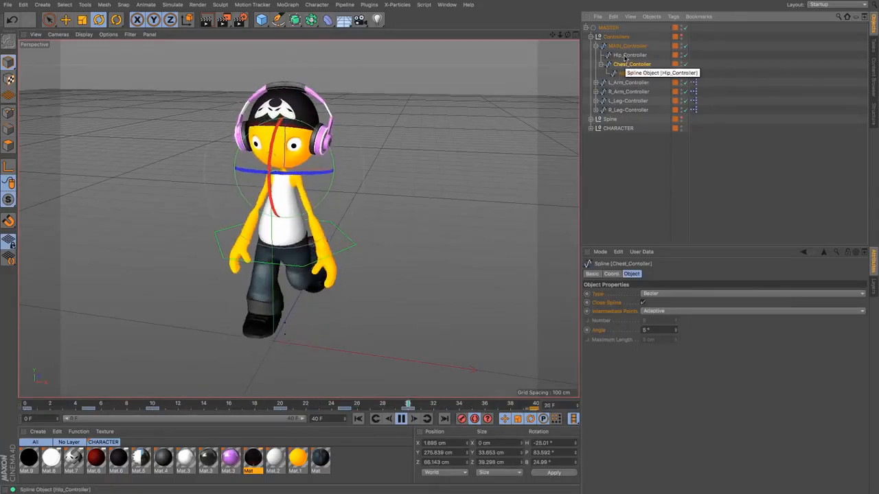
click(402, 420)
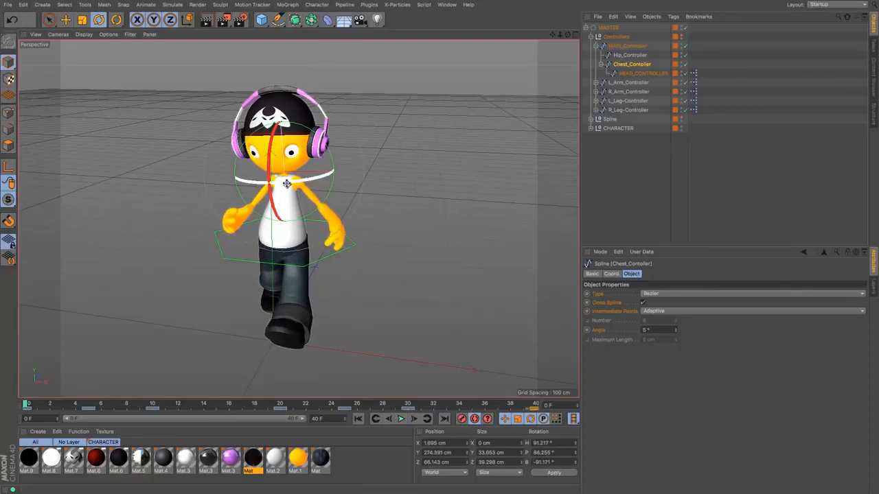
drag(278, 182, 290, 184)
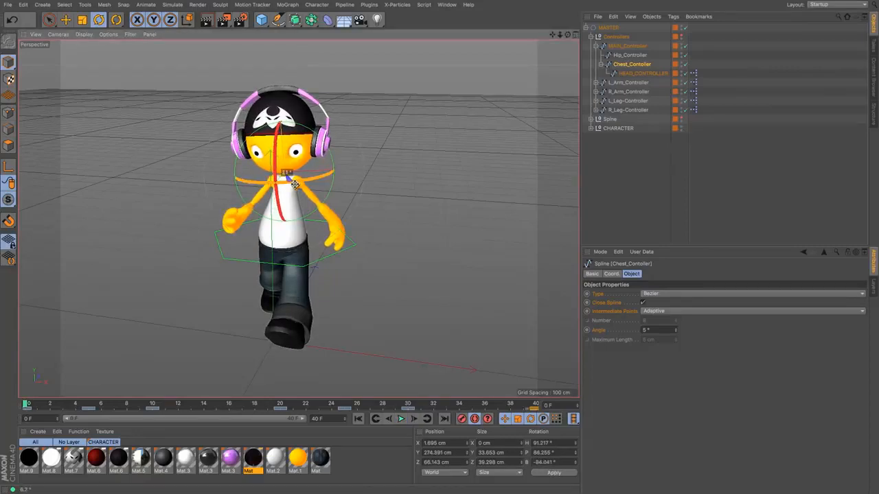
click(26, 407)
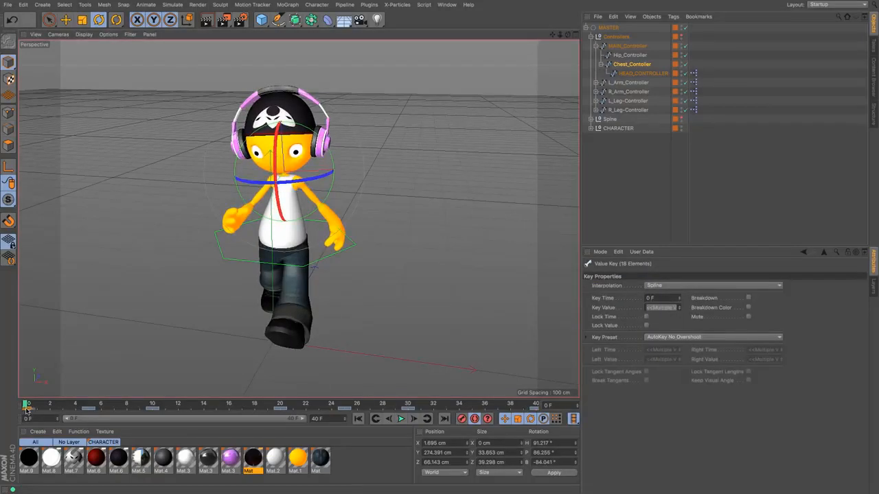
click(534, 406)
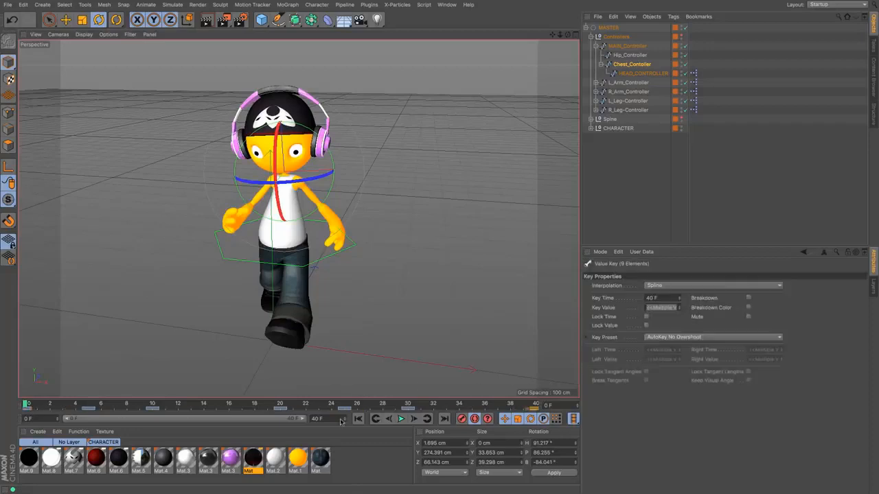
Twist Chest_Contoller at frame 20 to about B 110°, and play back the walk cycle from a three-quarter side view
click(282, 405)
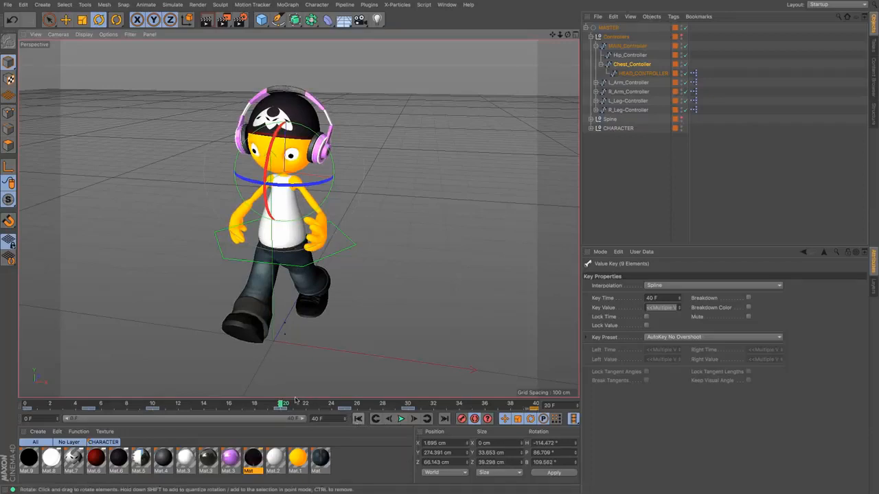
drag(282, 405, 2, 410)
click(732, 186)
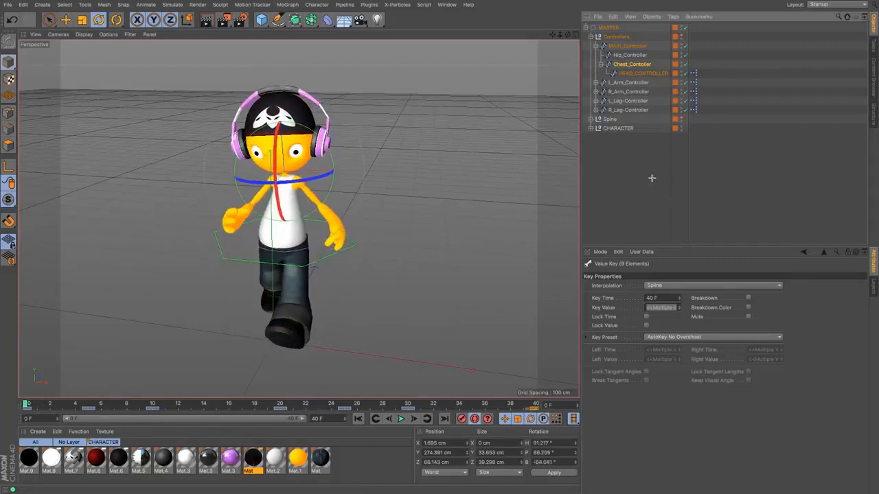
drag(567, 34, 539, 27)
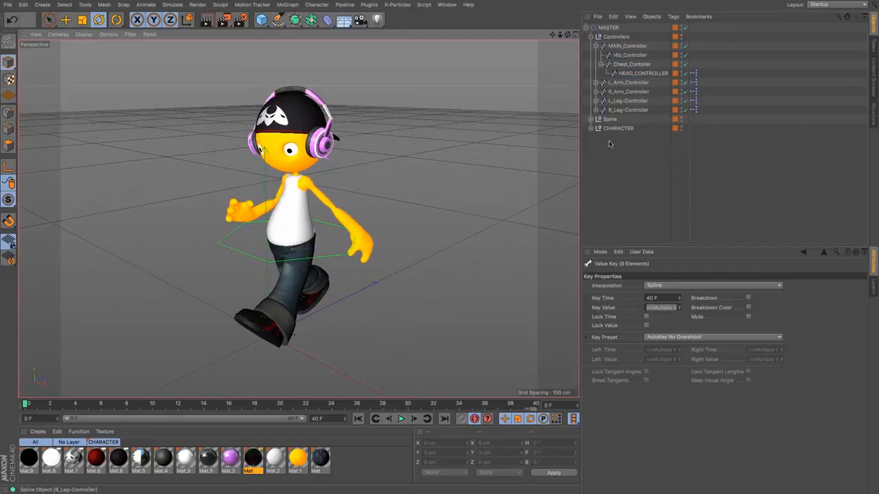
click(401, 418)
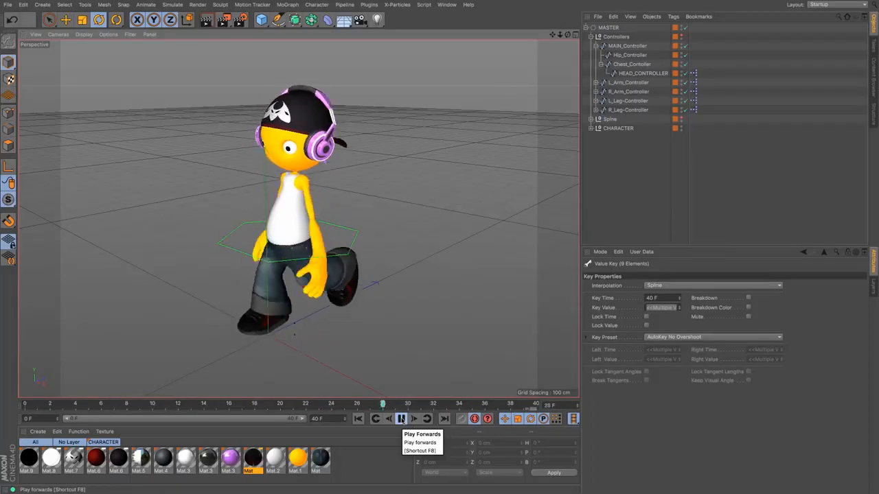
click(402, 420)
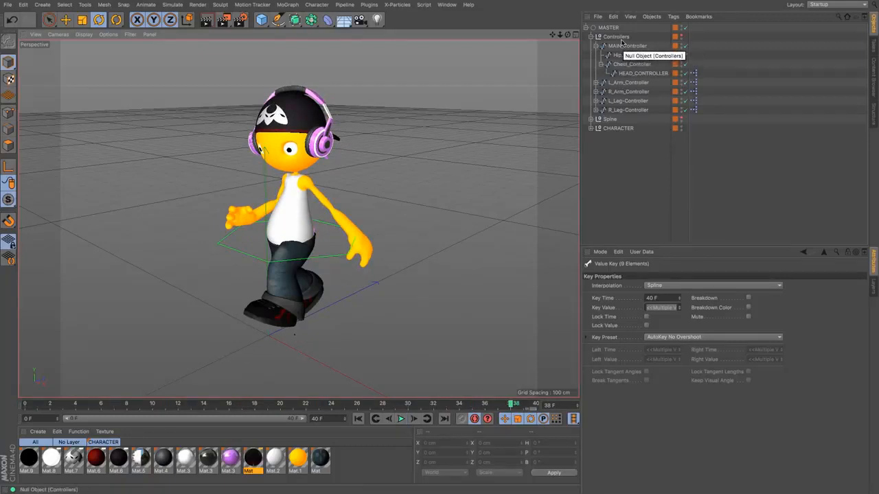
Keyframe HEAD_CONTROLLER's Blink at 0% on frame 18, 100% on frame 20 and 0% on frame 22, and play back the animation
click(638, 72)
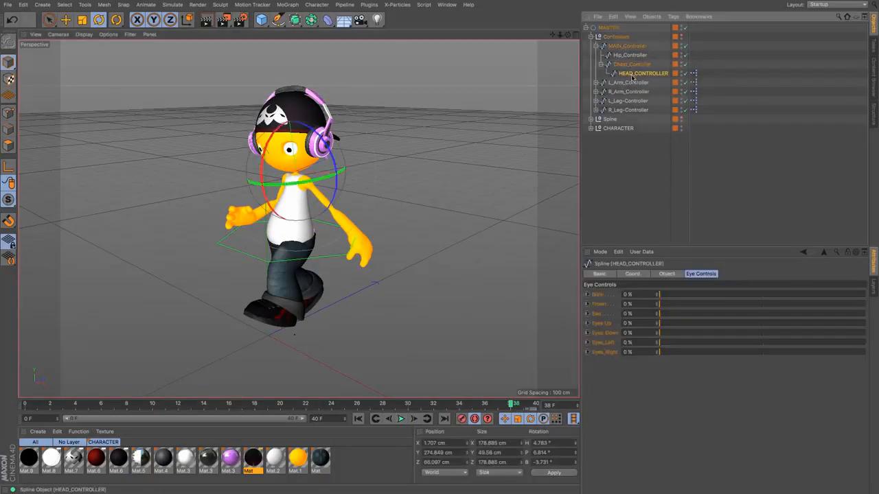
drag(39, 407, 252, 416)
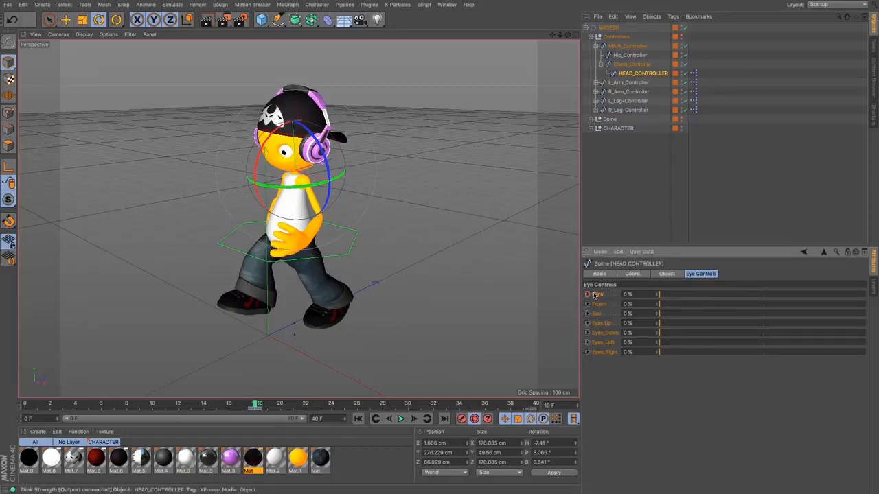
click(280, 406)
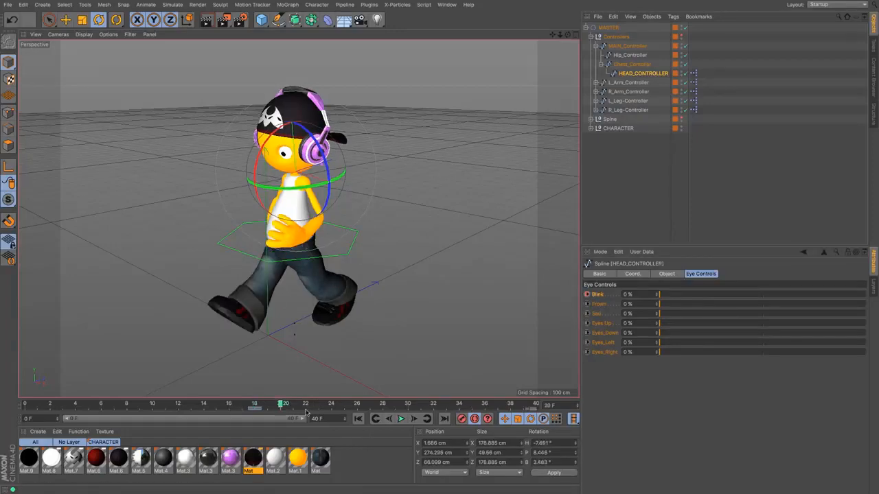
drag(659, 294, 876, 298)
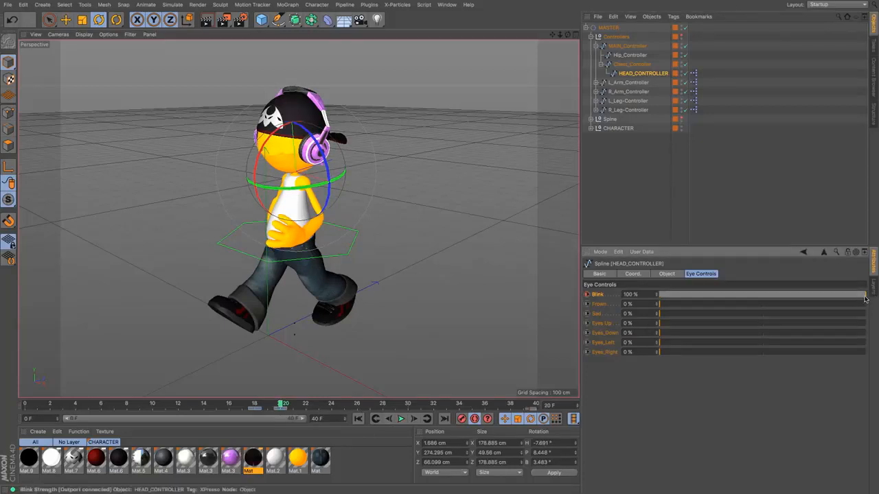
click(307, 405)
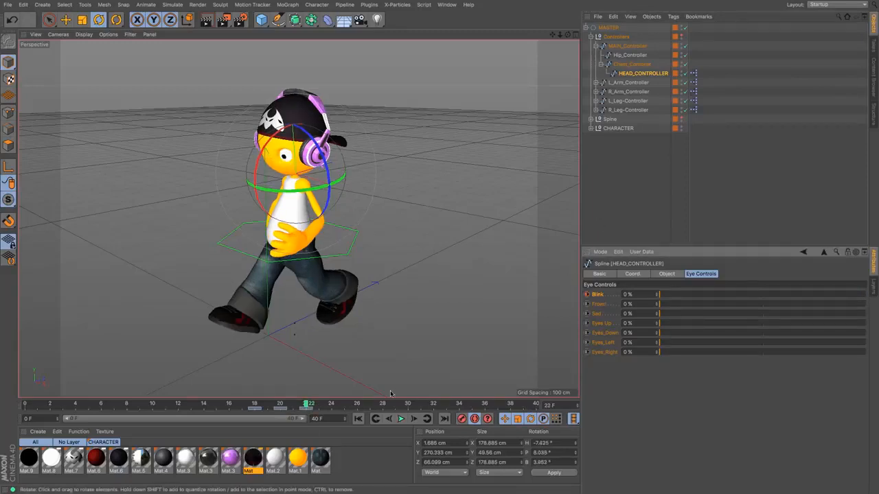
click(401, 419)
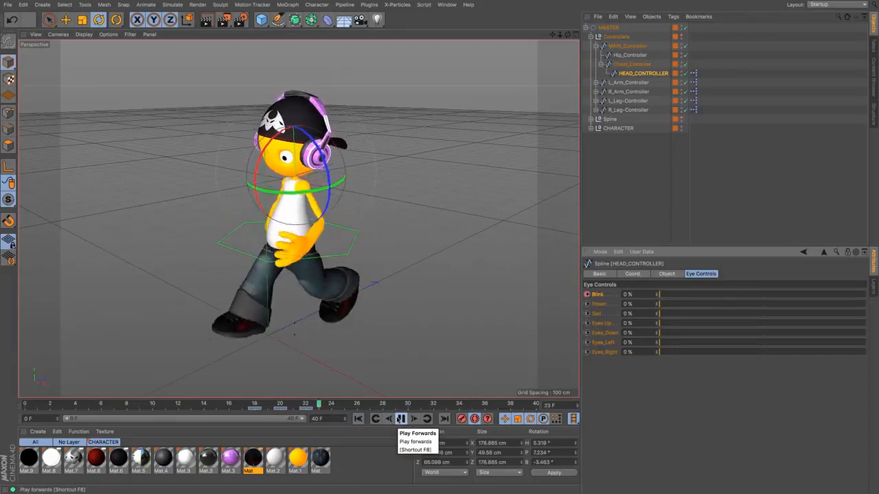
click(603, 198)
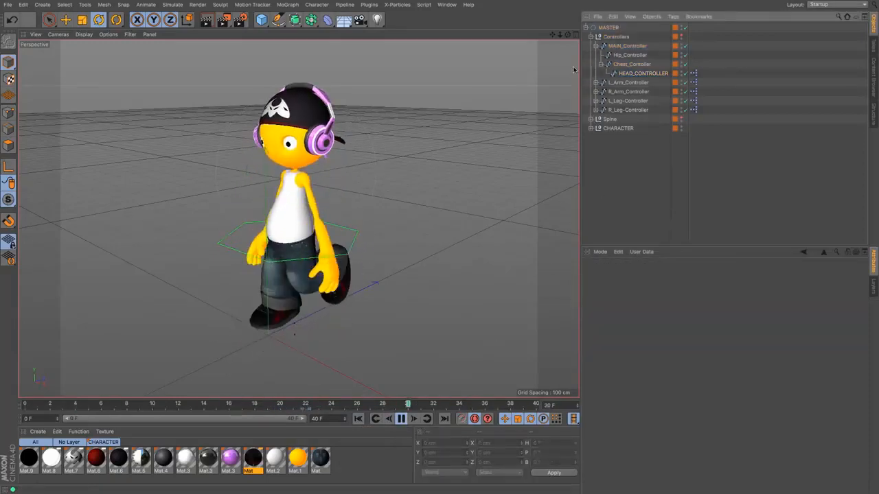
Stop the playback and move MASTER along its Z axis to about Z 370 cm at frame 0
drag(568, 35, 569, 37)
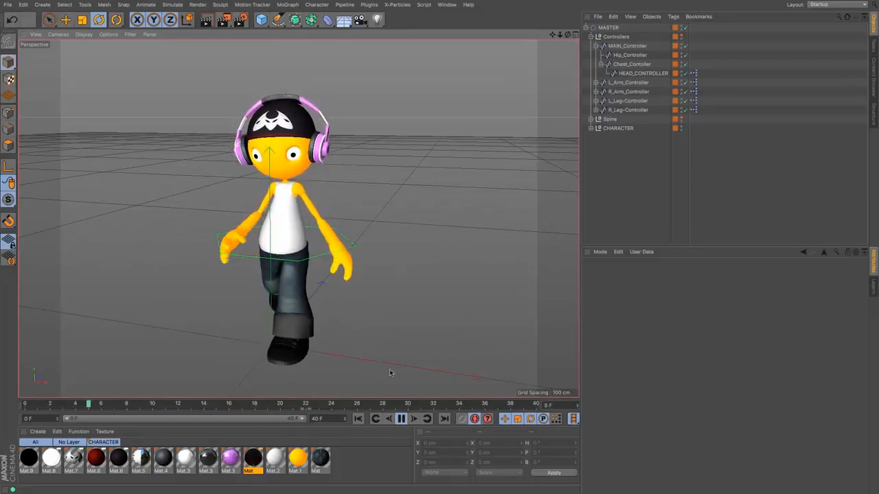
click(401, 419)
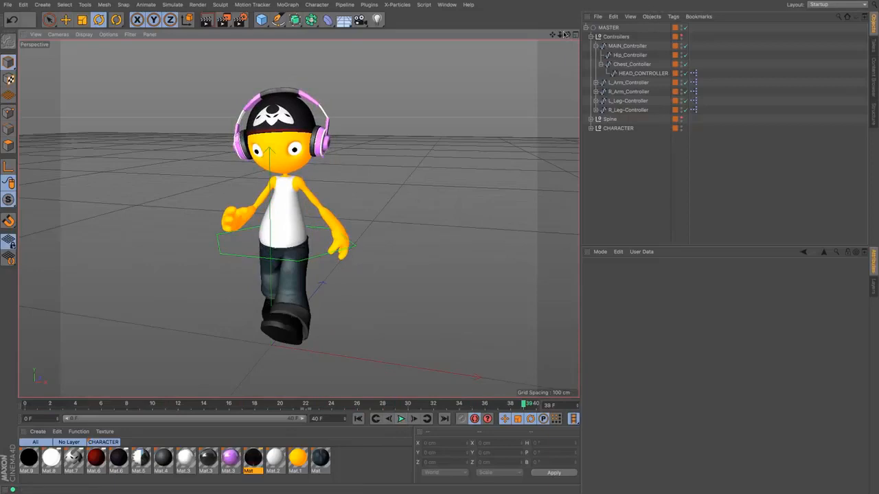
drag(567, 34, 491, 53)
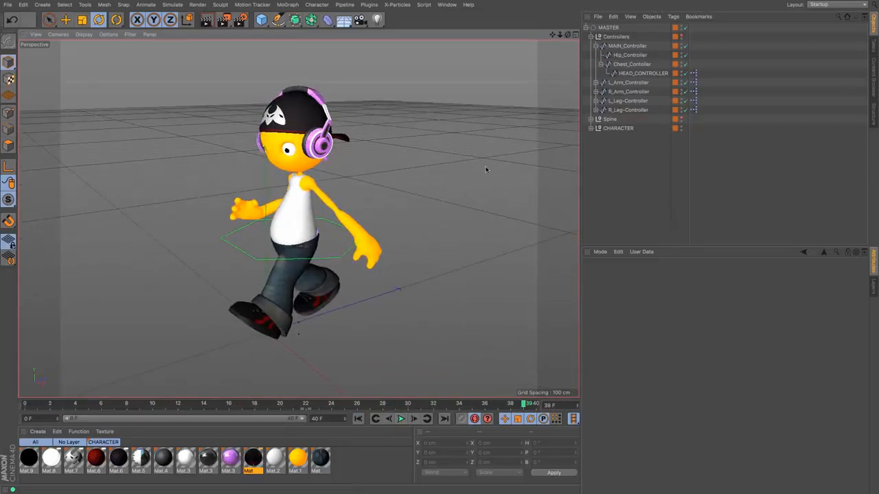
click(259, 258)
key(e)
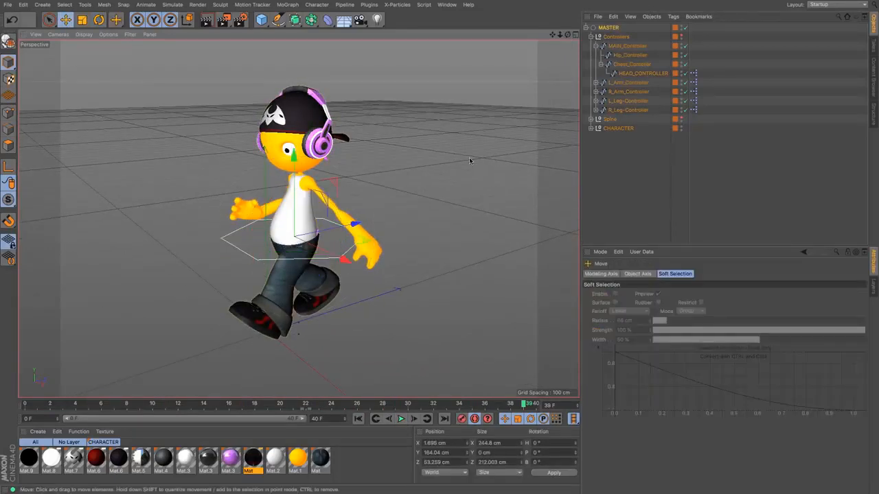
click(617, 28)
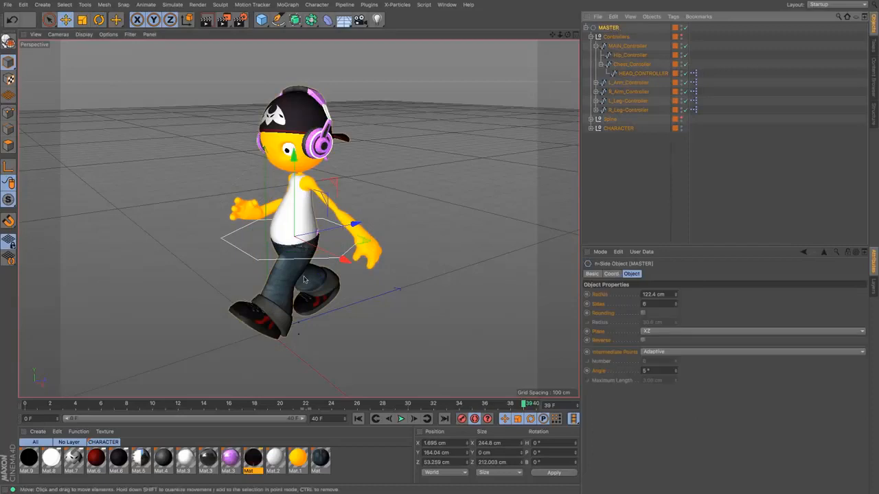
click(26, 404)
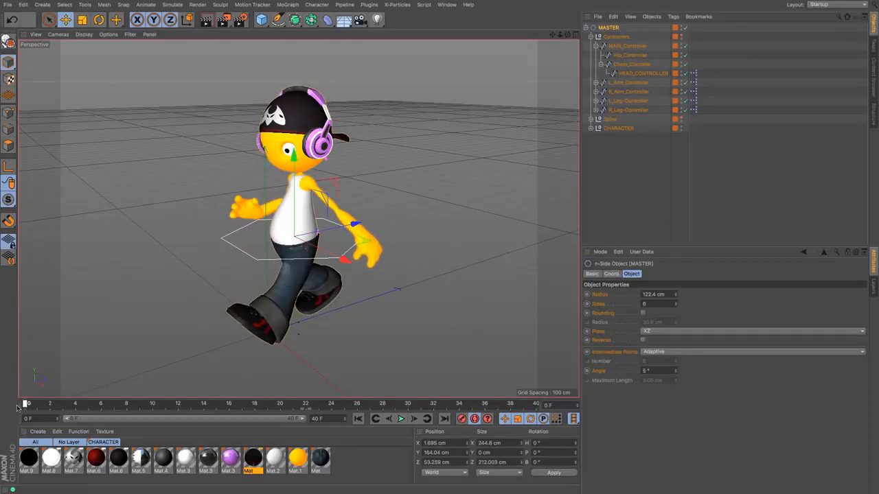
drag(356, 224, 480, 210)
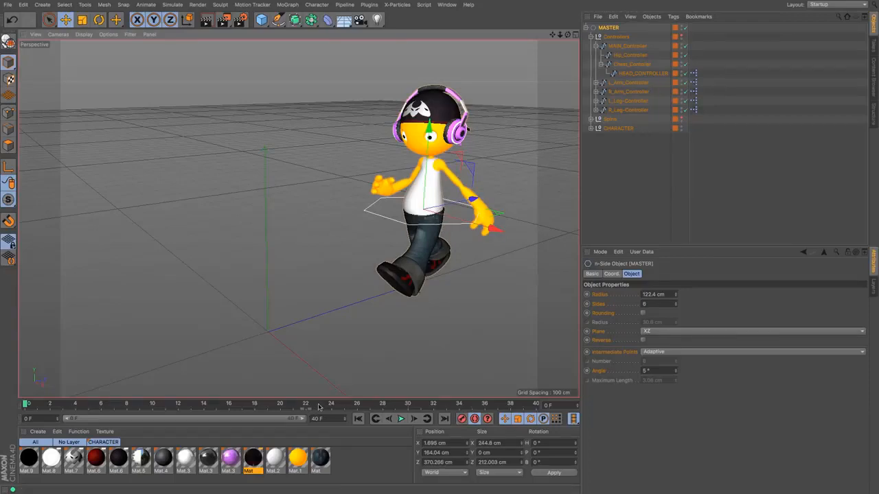
Move MASTER along its Z axis to about Z -35 cm at frame 40, and play back the walk
drag(321, 407, 538, 405)
drag(472, 200, 310, 252)
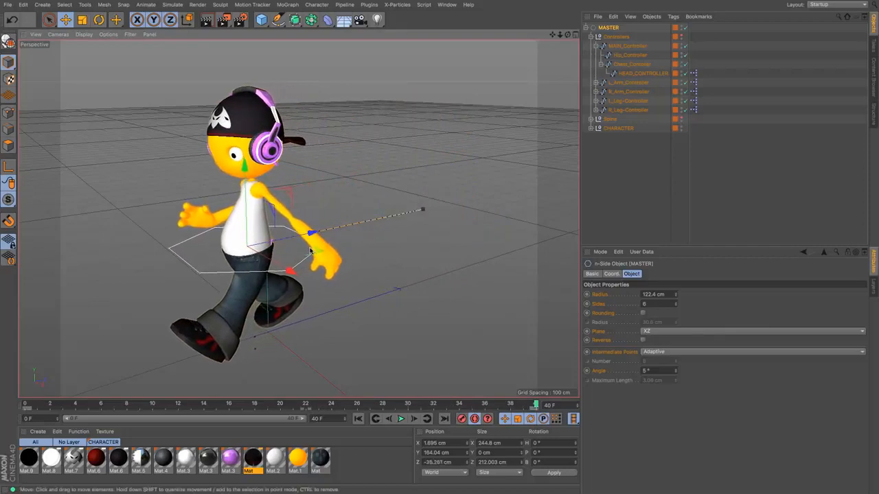
click(359, 420)
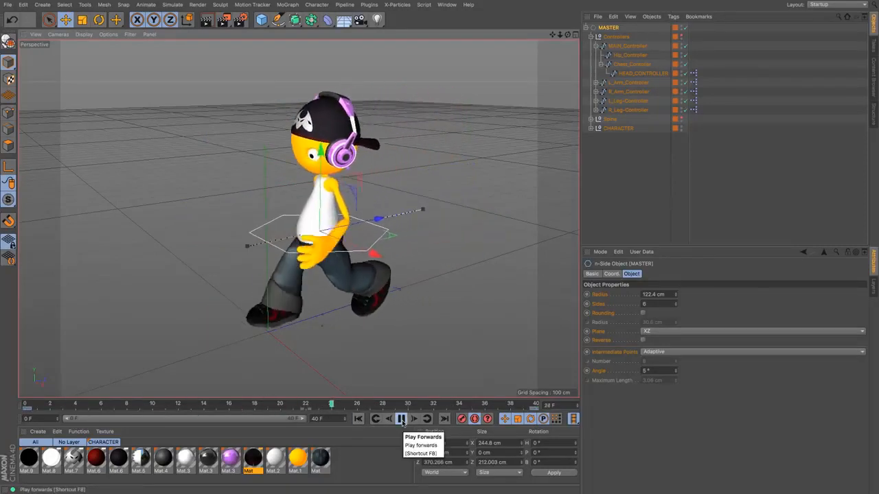
click(402, 419)
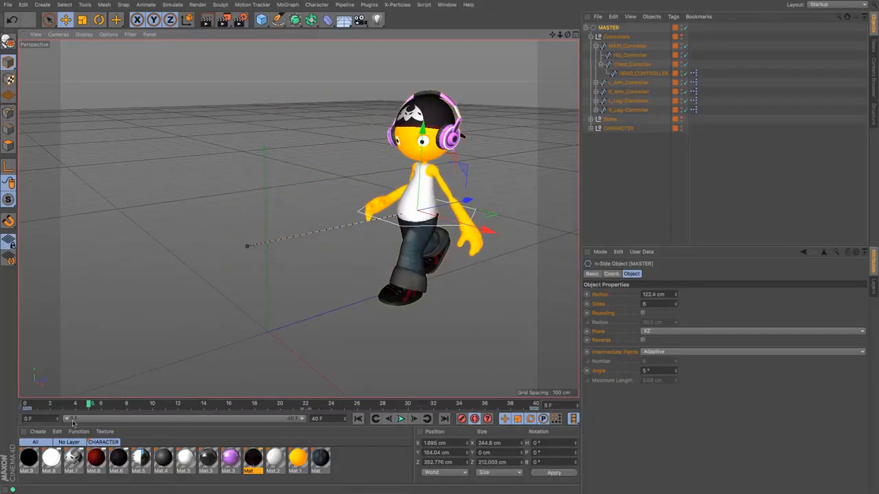
Set the interpolation of MASTER's frame 0 keys to Linear and play back the walk from the start
click(30, 410)
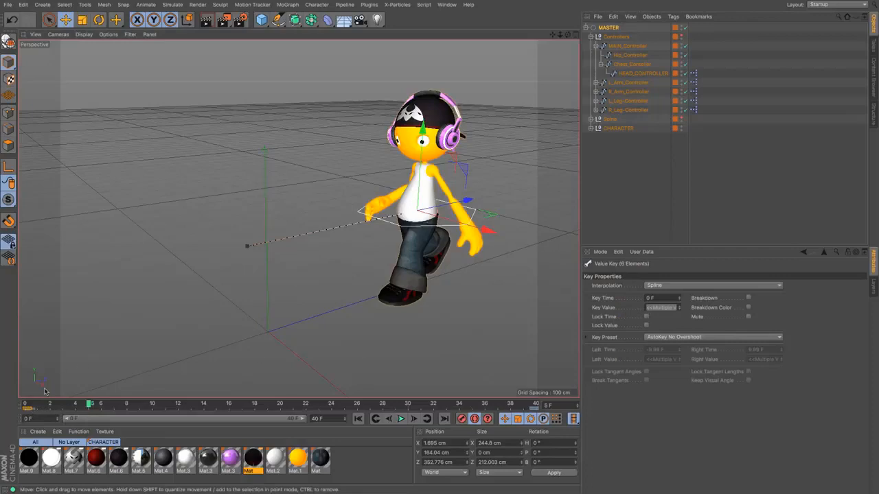
click(671, 286)
click(659, 304)
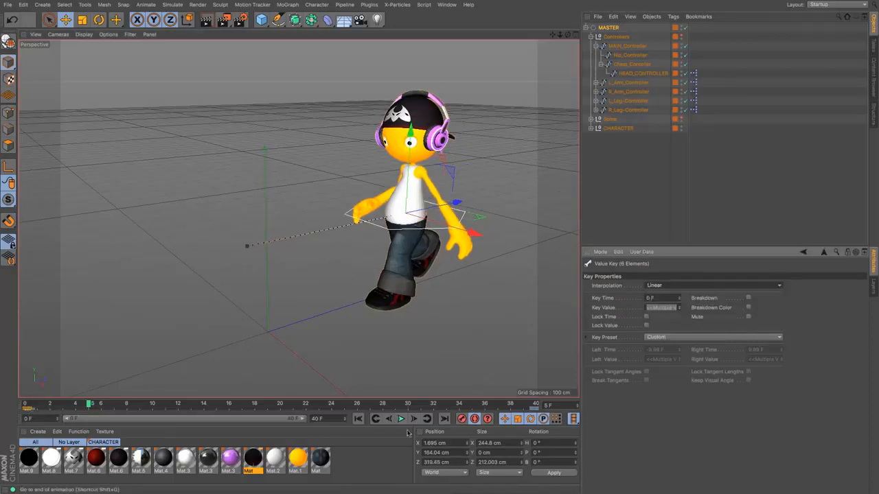
click(358, 419)
click(401, 418)
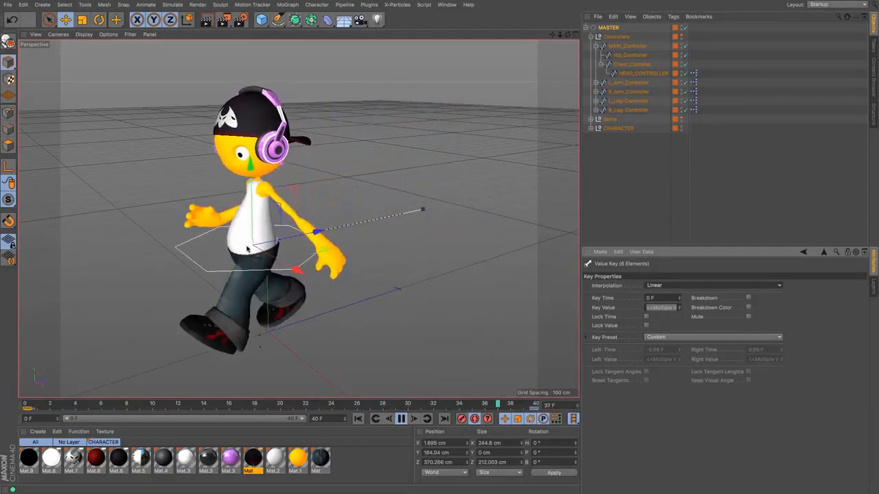
Try to lengthen MASTER's motion path by moving its frame 40 and frame 0 keys farther apart, and play back the walk
click(247, 246)
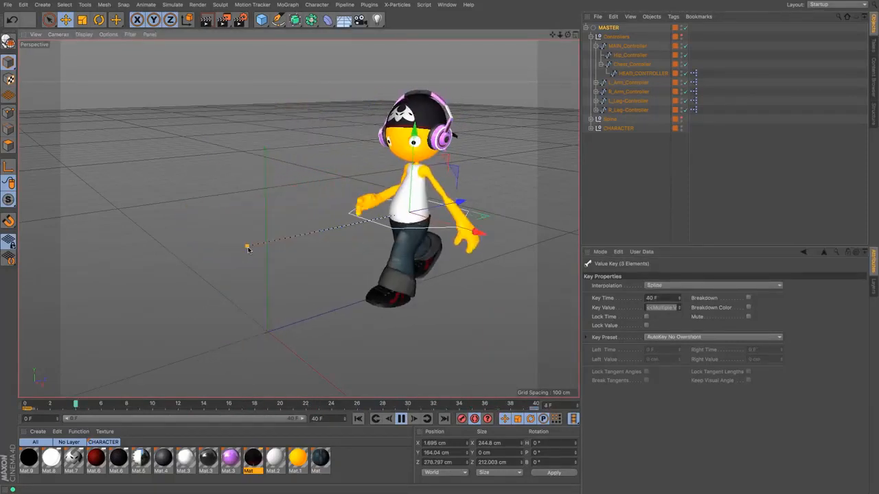
drag(247, 248, 217, 253)
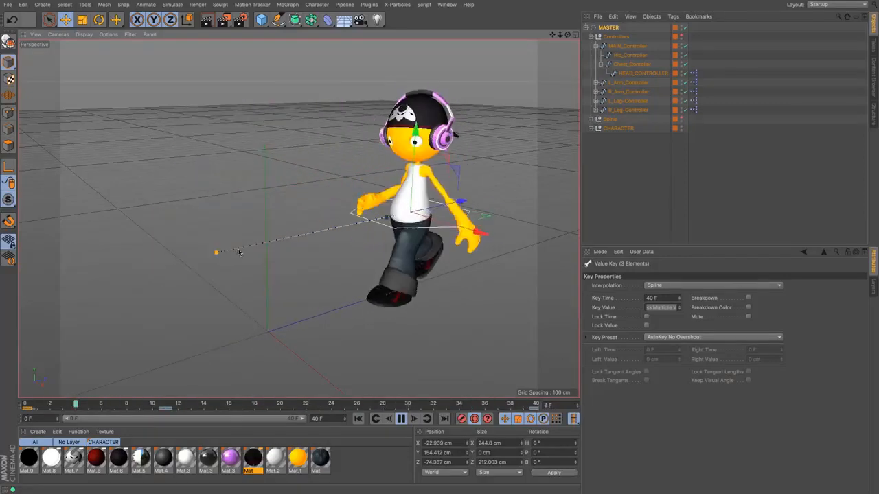
click(401, 419)
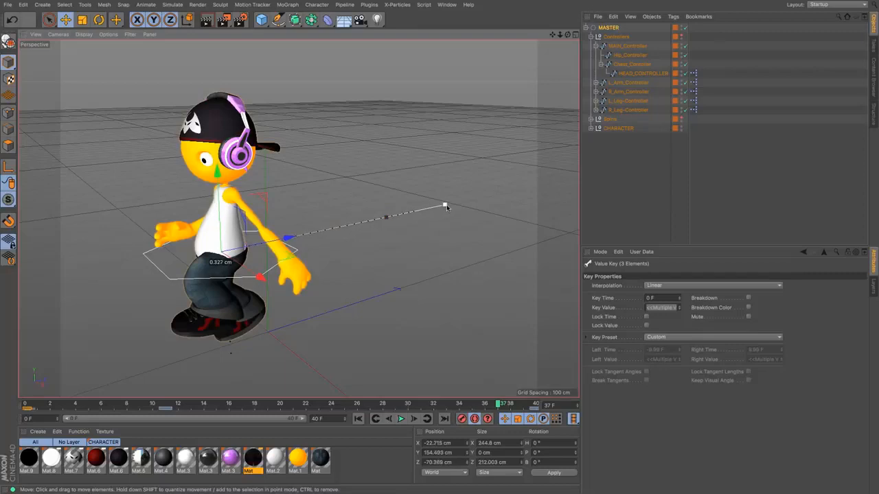
click(359, 419)
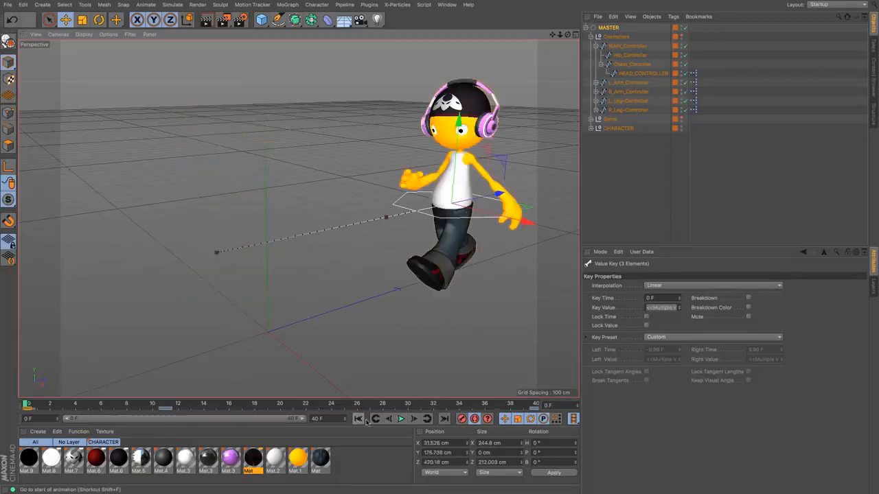
click(401, 420)
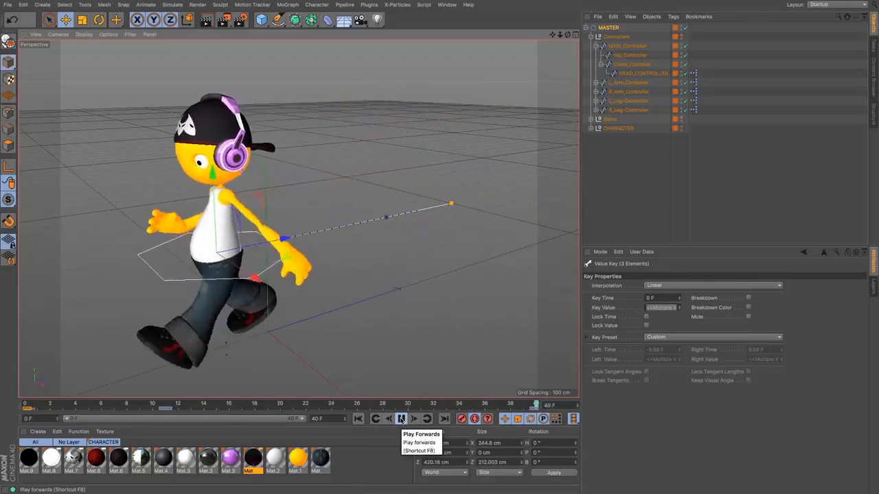
click(400, 419)
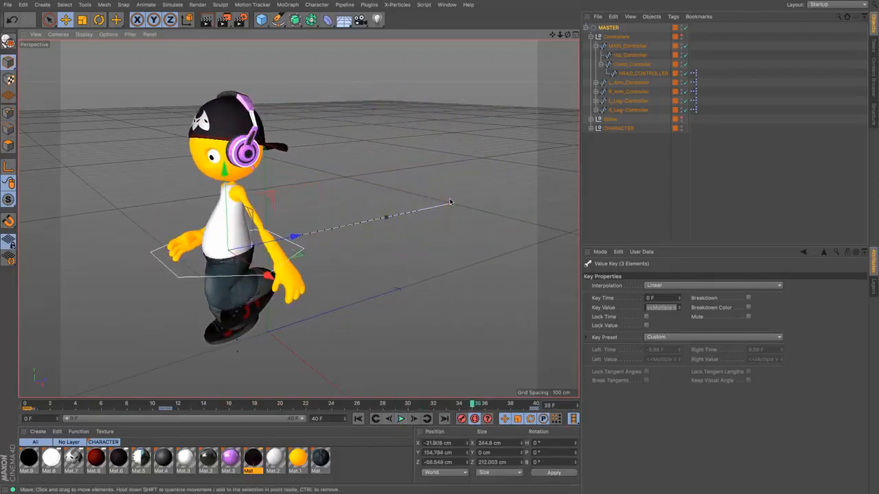
Undo the lengthening of MASTER's motion path and play back the walk from frame 0
drag(451, 205, 429, 248)
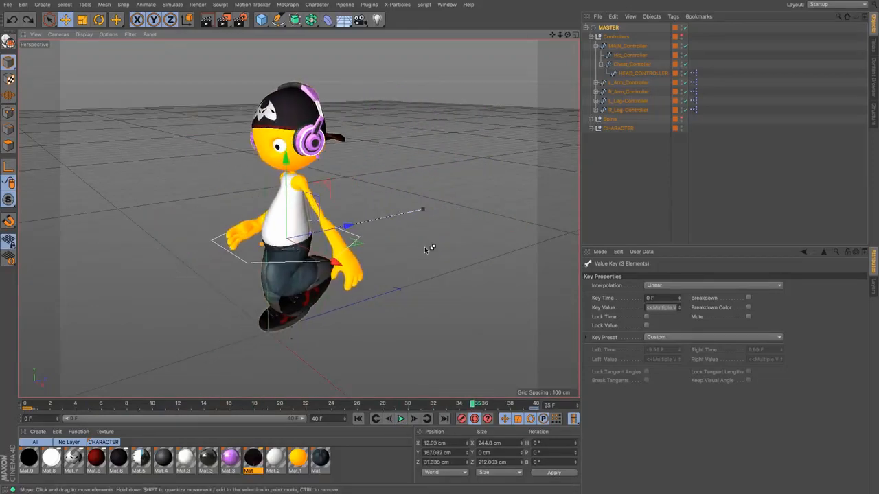
click(358, 418)
click(401, 419)
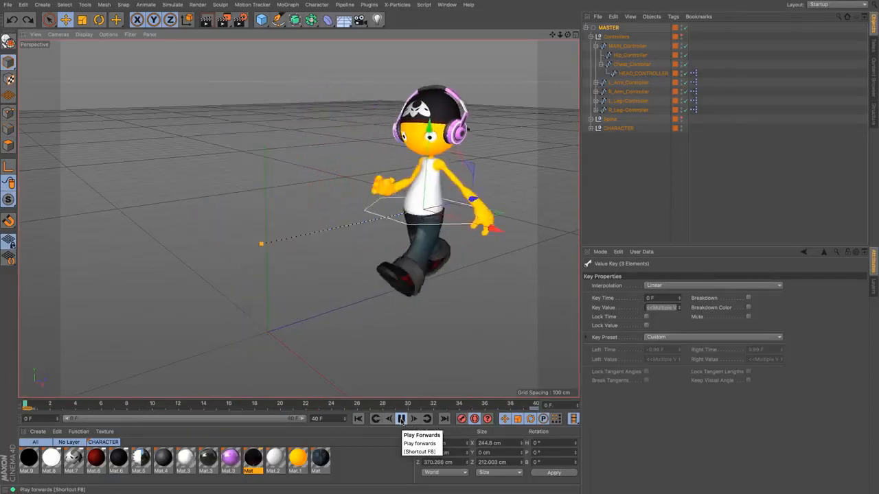
click(402, 420)
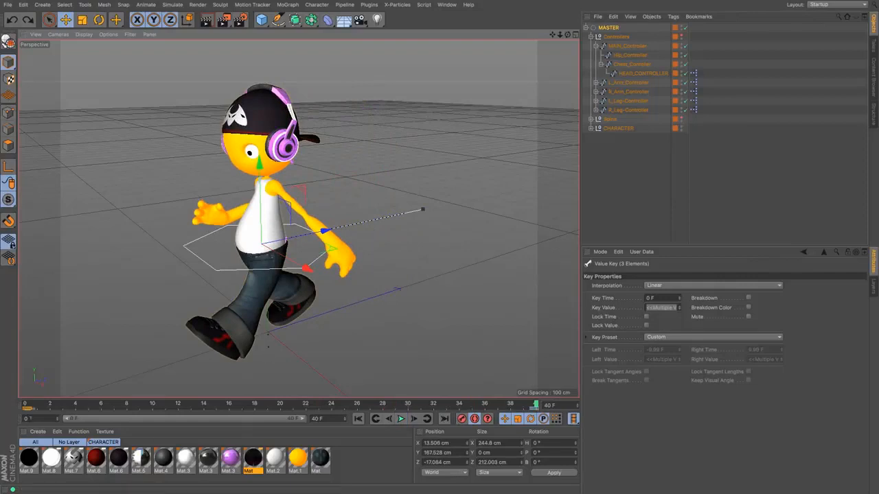
Move the frame 40 key of MASTER's motion path farther from its start, and check the planted foot from frame 0 to 17
drag(48, 407, 199, 413)
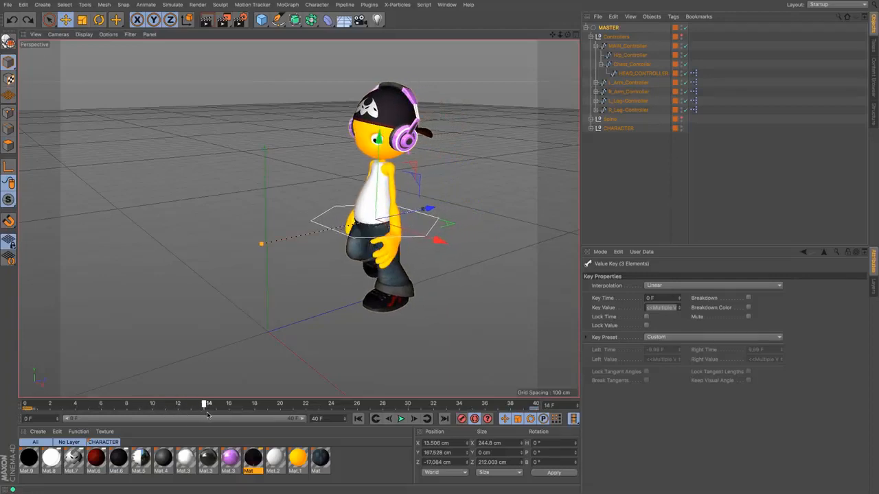
click(261, 245)
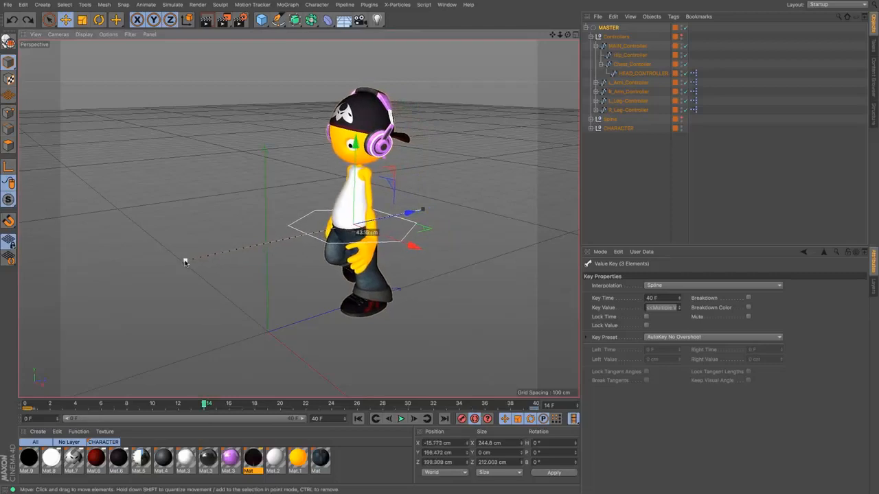
click(36, 405)
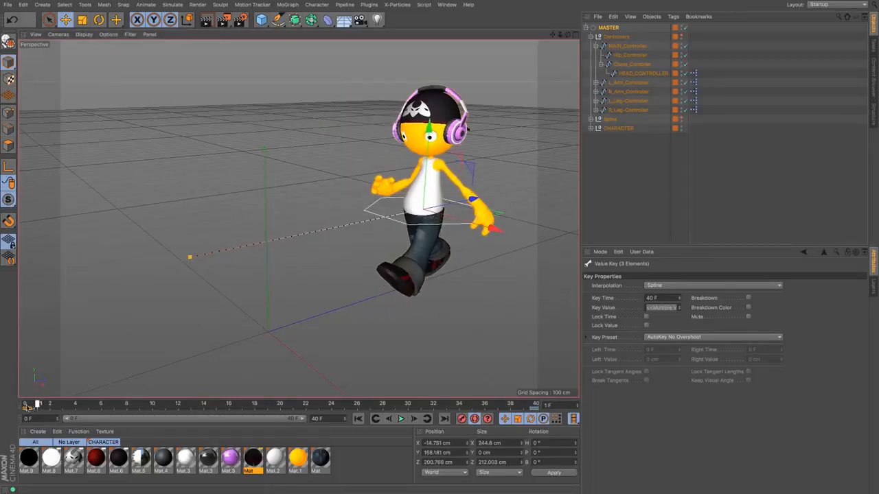
drag(26, 406, 101, 408)
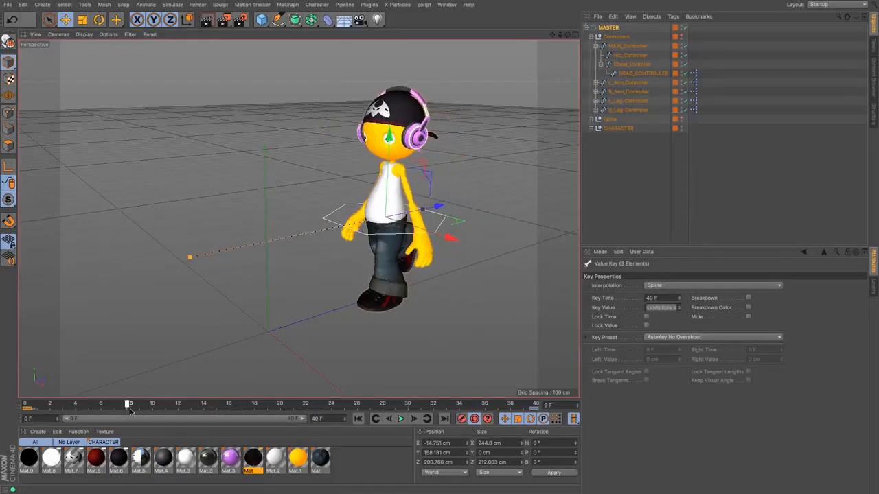
drag(194, 414, 239, 418)
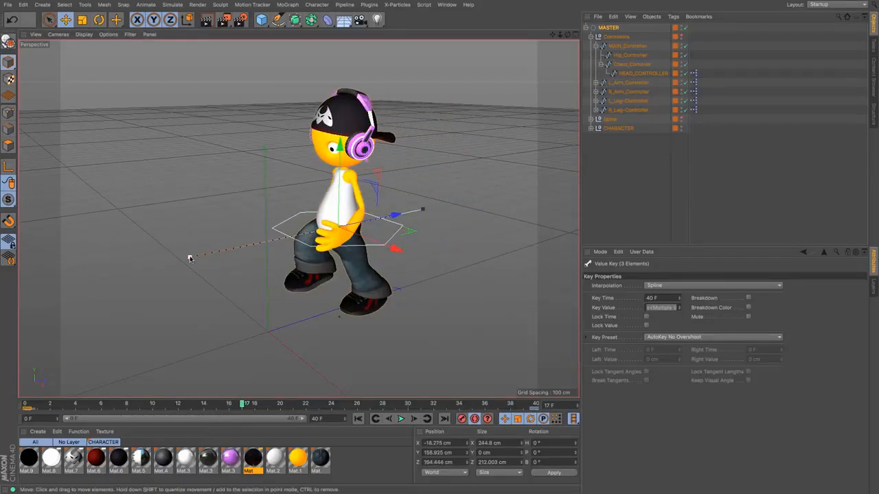
Shorten MASTER's motion path by gradually moving its frame 40 key back towards the start, checking foot sliding up to frame 17
drag(190, 258, 213, 256)
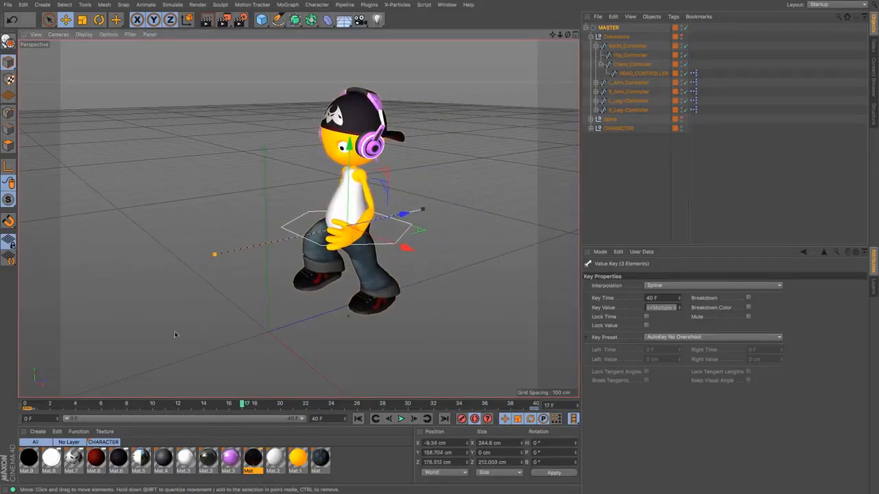
drag(241, 405, 132, 398)
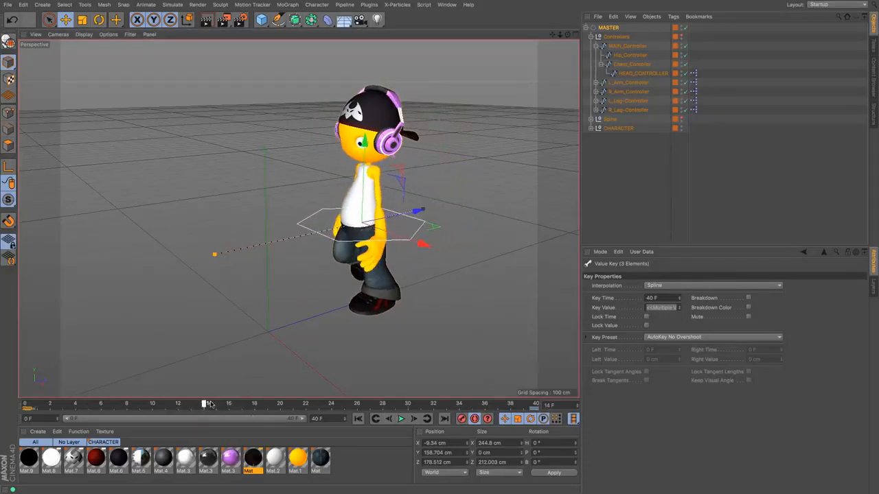
drag(234, 405, 242, 405)
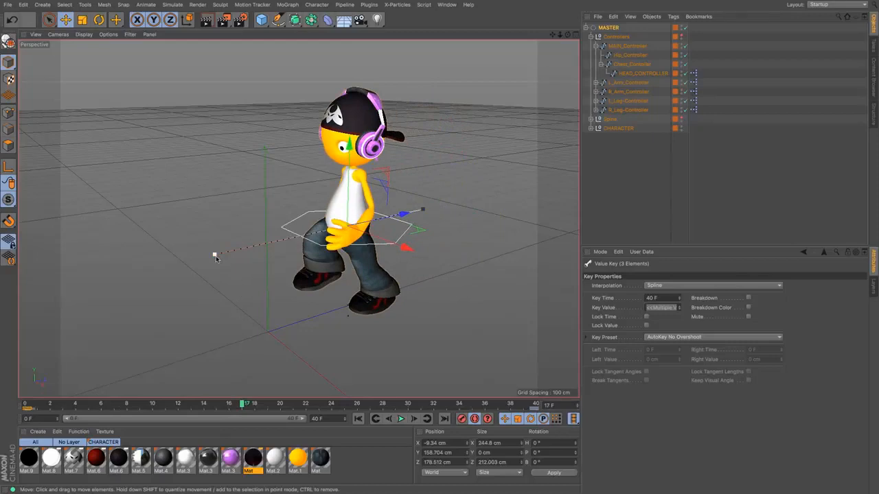
drag(216, 258, 230, 256)
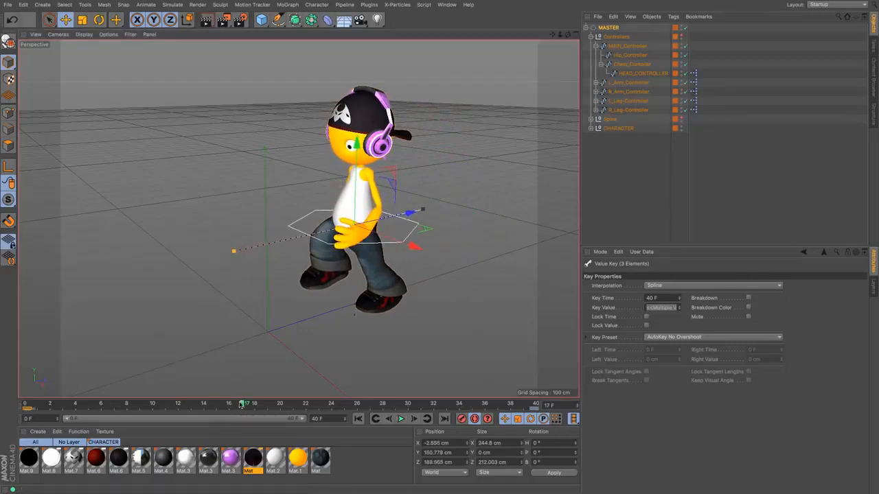
drag(244, 404, 118, 400)
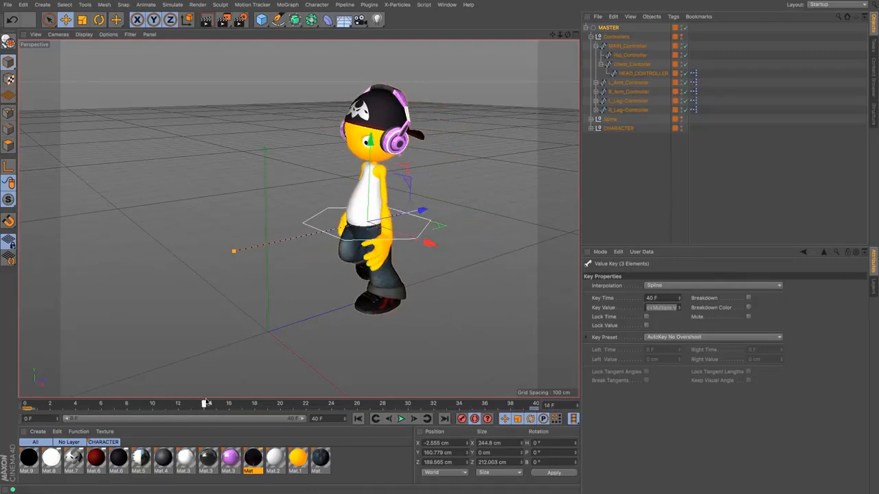
drag(230, 403, 244, 404)
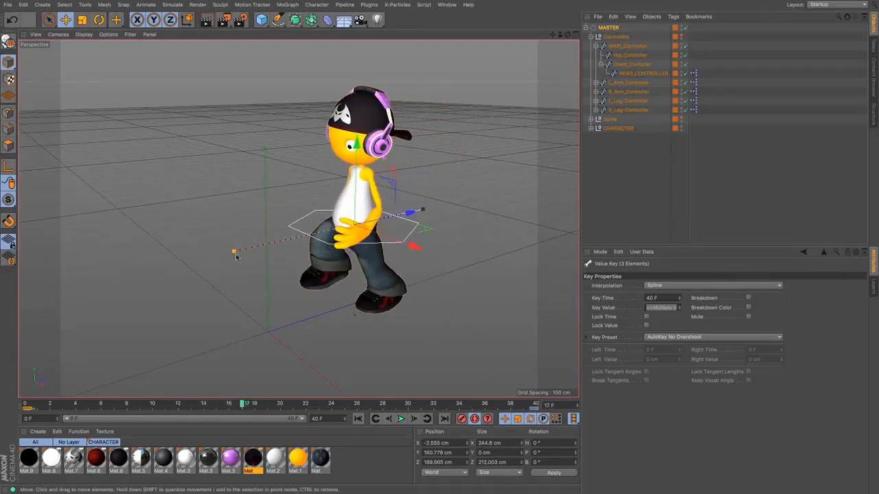
drag(235, 257, 246, 254)
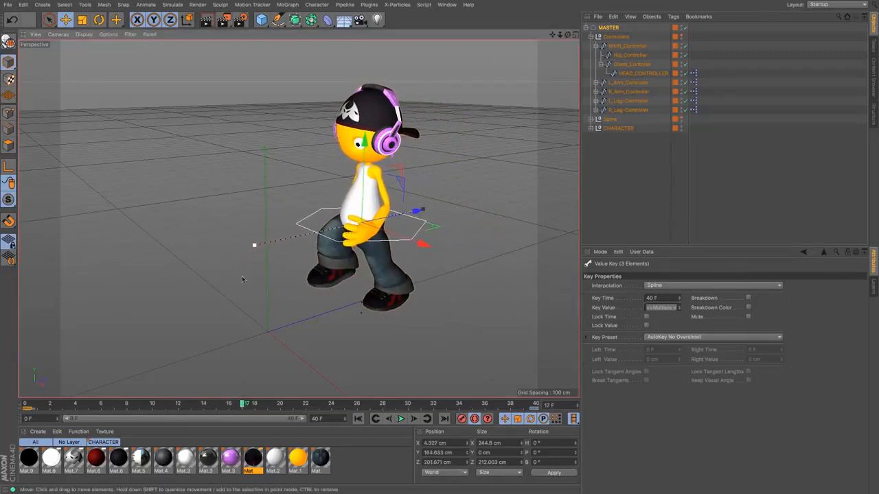
Check the foot contact through frame 40, and play back the forward walk from frame 0
drag(87, 398, 561, 453)
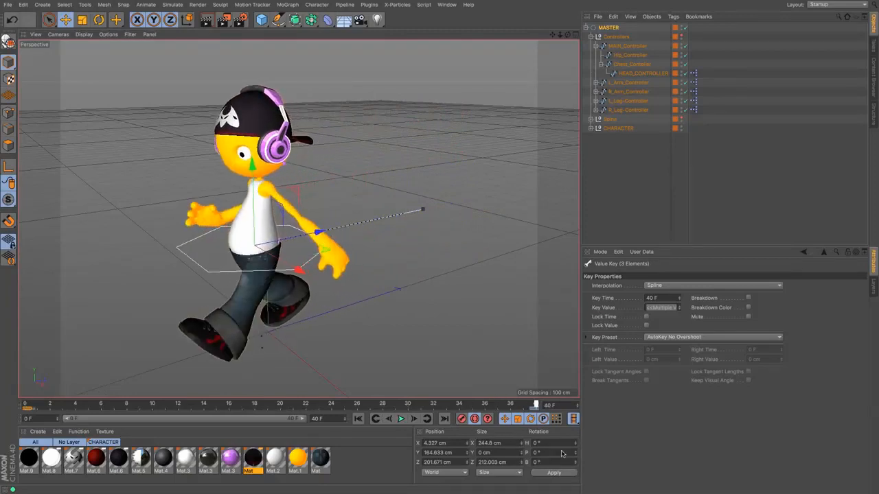
click(358, 419)
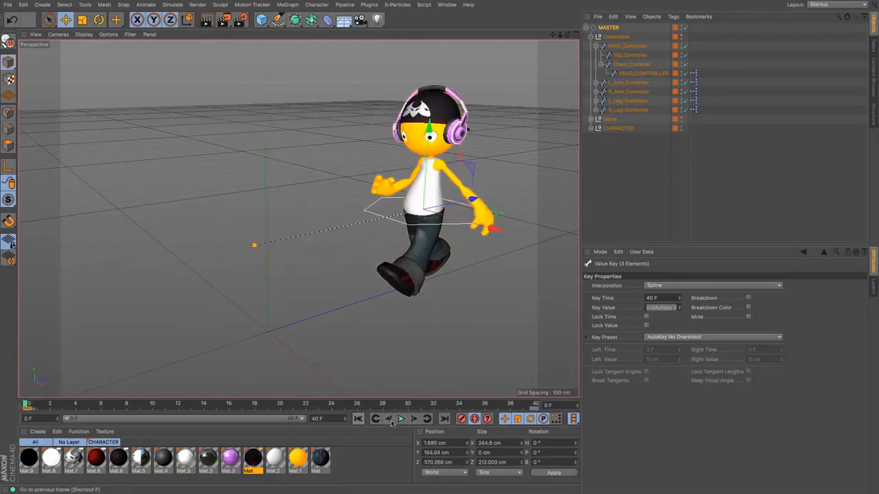
click(401, 419)
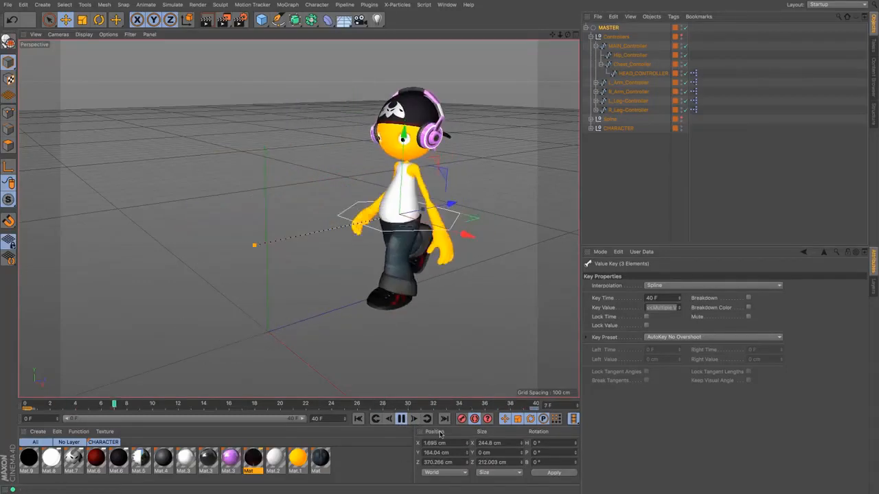
click(404, 419)
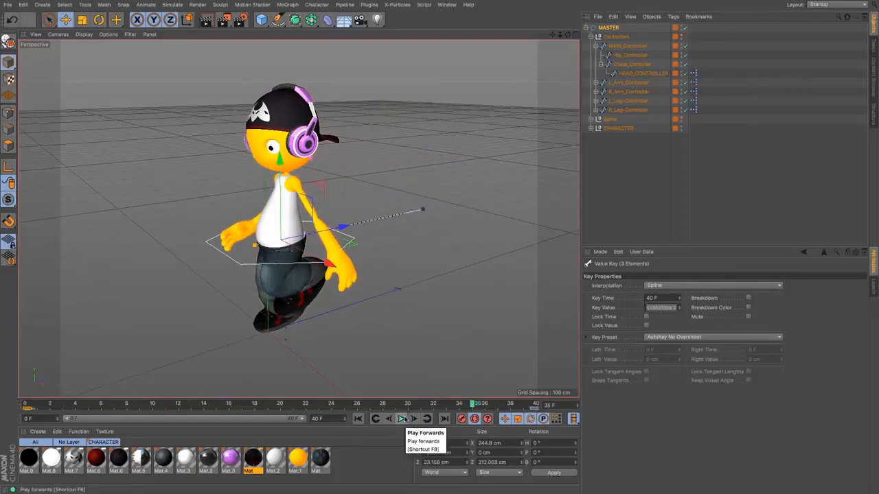